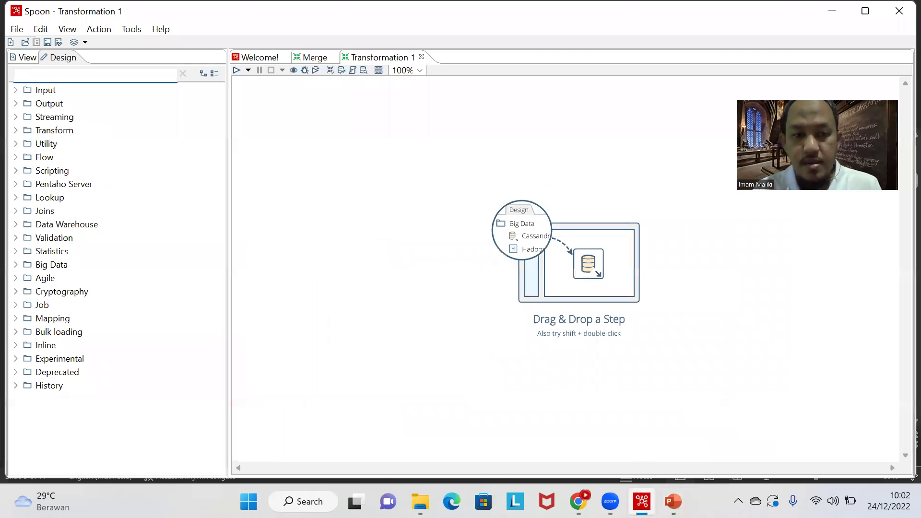
Switch to PowerPoint, review the "Setting Tabel Pegawai" slide, and return to Spoon
key("alt+Tab")
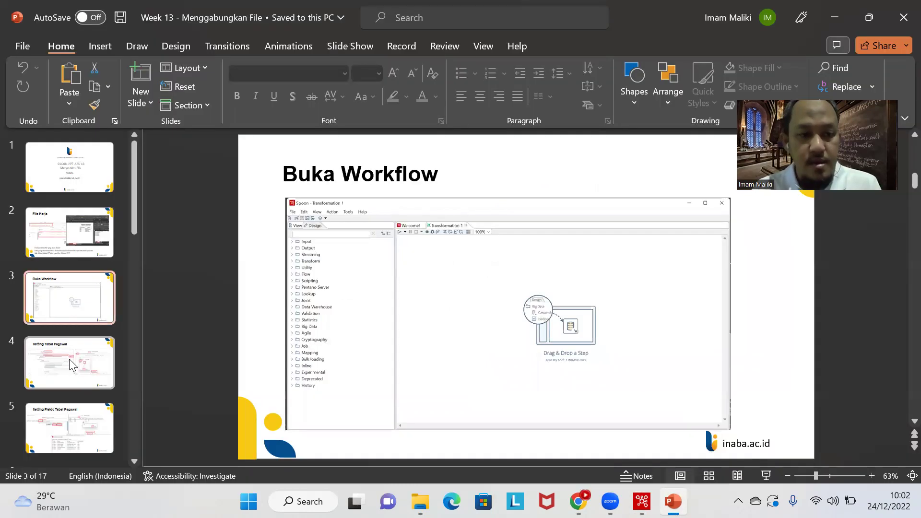
left_click(70, 358)
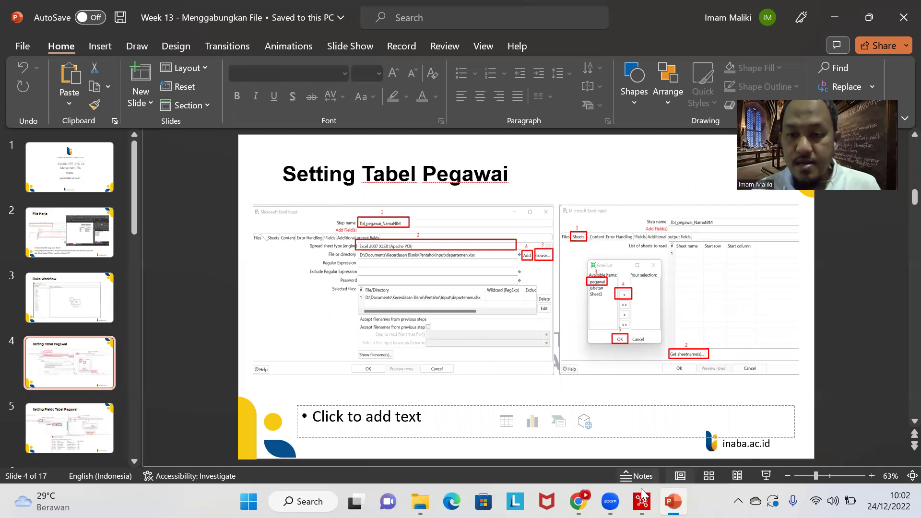
key("alt+Tab")
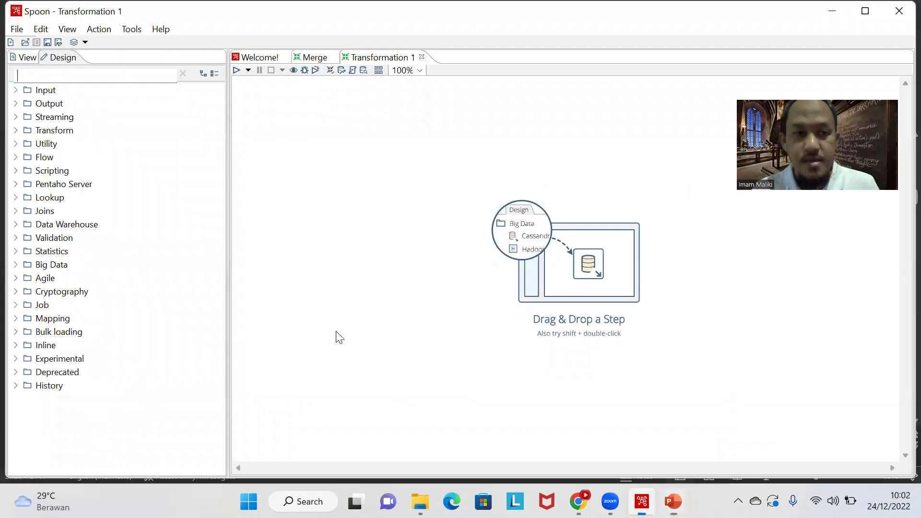
Add two Microsoft Excel input steps to the Transformation 1 canvas, aligned one above the other
left_click(36, 90)
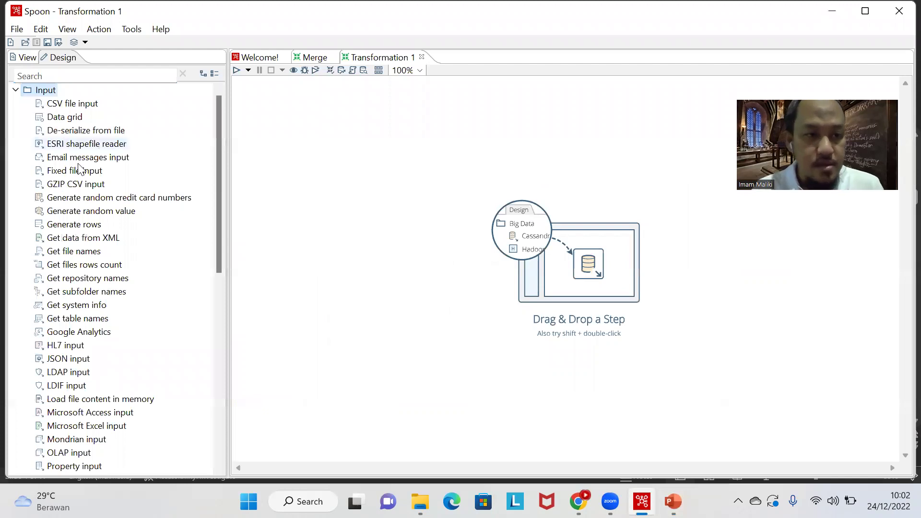
scroll(85, 190, "down", 4)
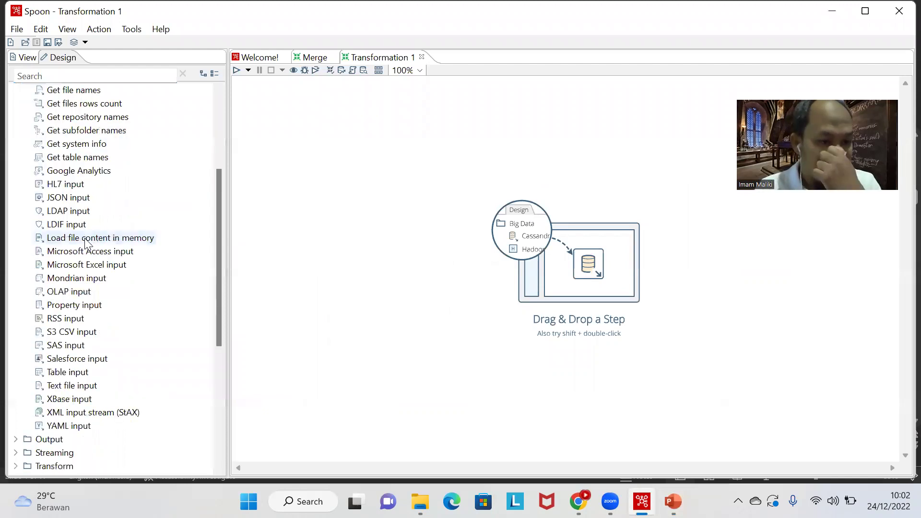
scroll(93, 222, "up", 2)
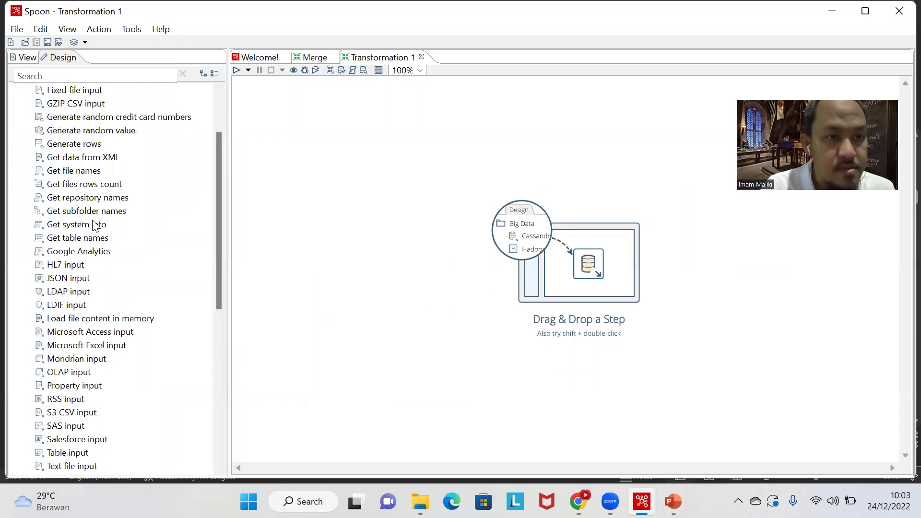
scroll(96, 226, "up", 2)
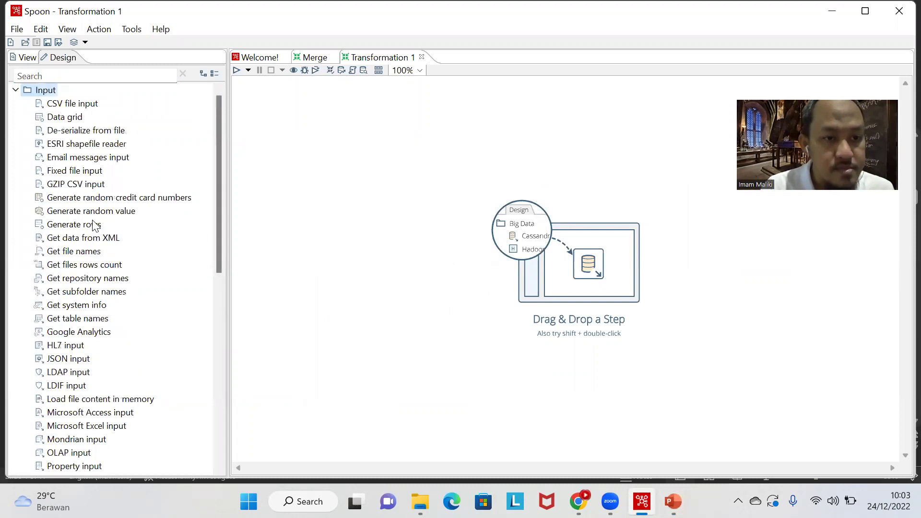
scroll(94, 226, "down", 1)
scroll(94, 226, "down", 1)
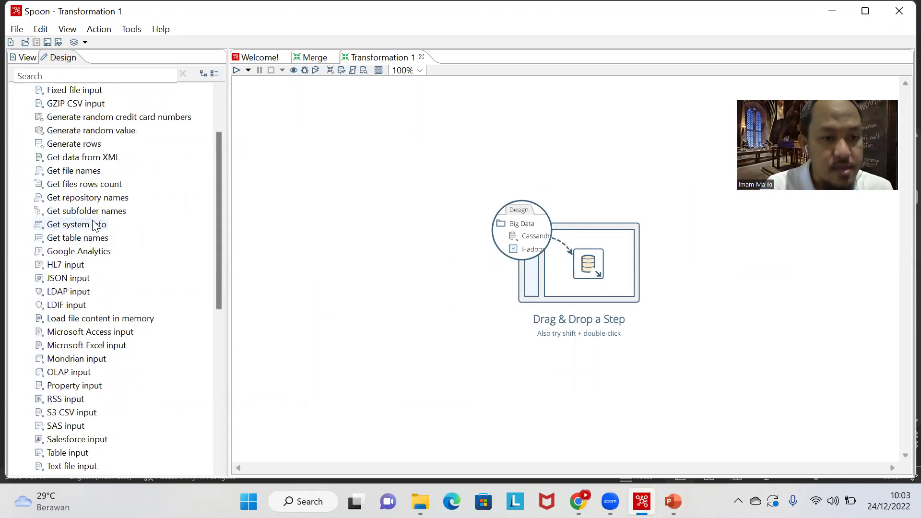
scroll(94, 228, "down", 1)
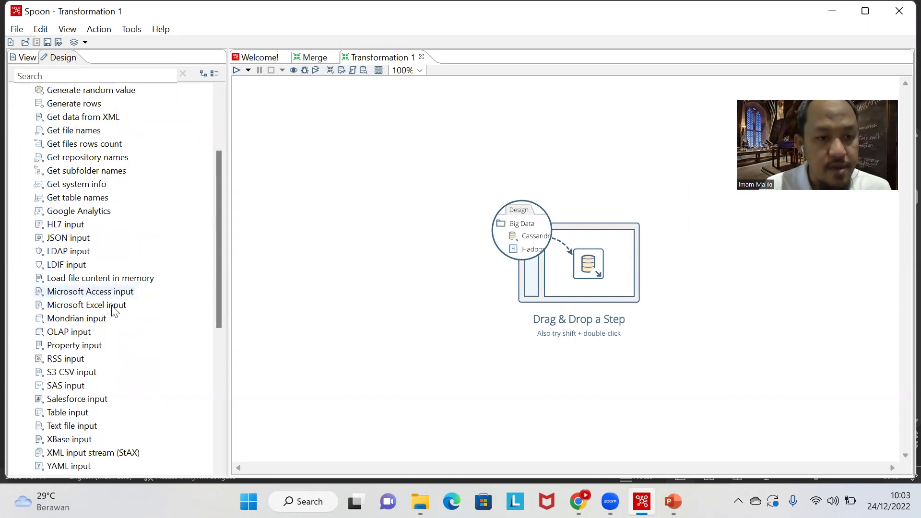
left_click_drag(113, 311, 307, 201)
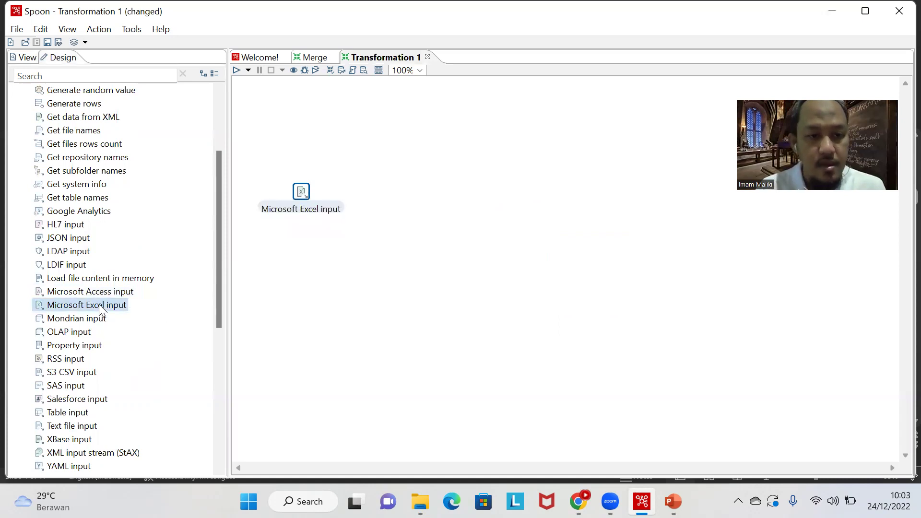
left_click_drag(99, 306, 317, 281)
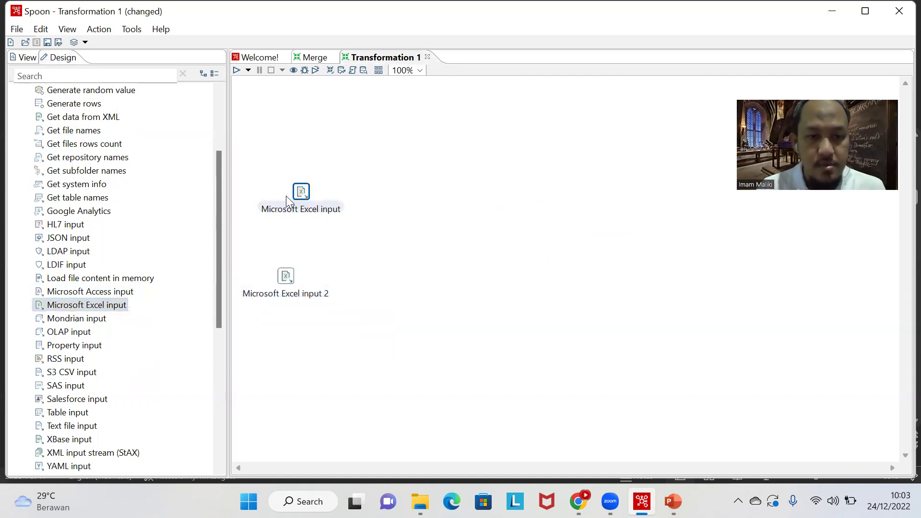
left_click_drag(300, 192, 287, 196)
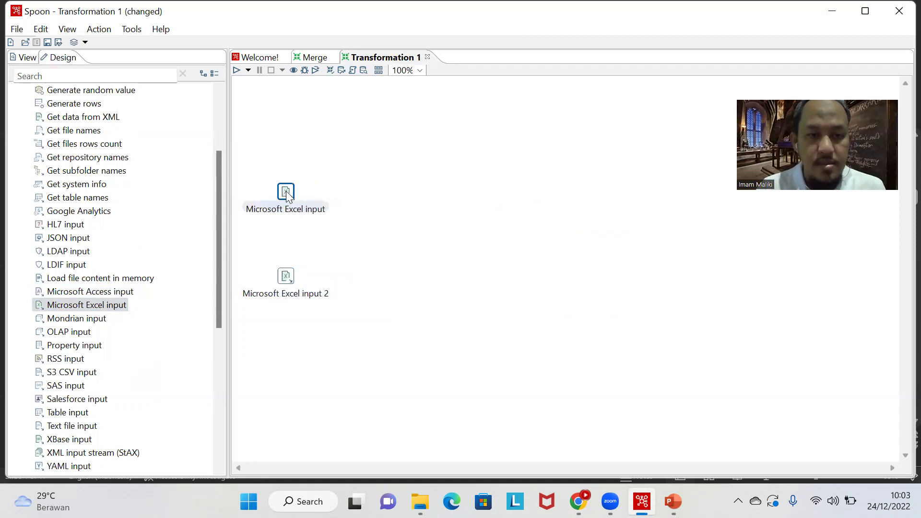
mouse_move(286, 193)
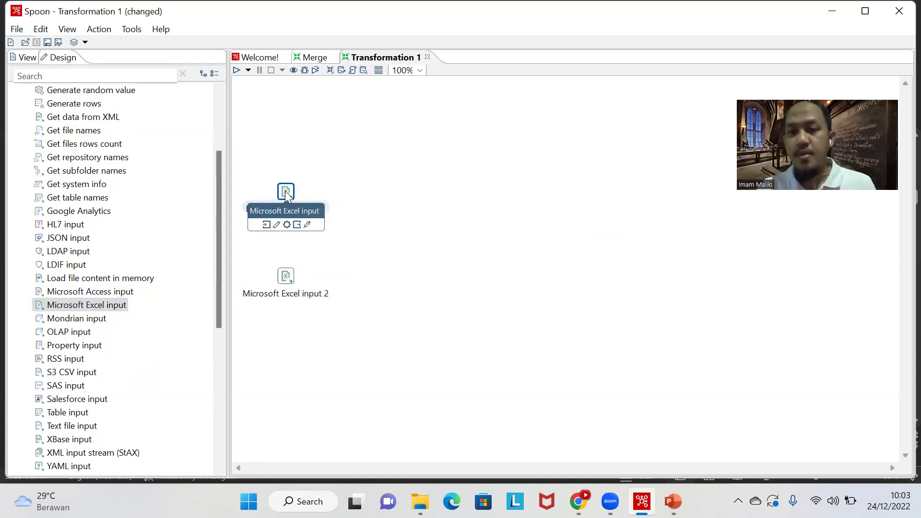
right_click(286, 192)
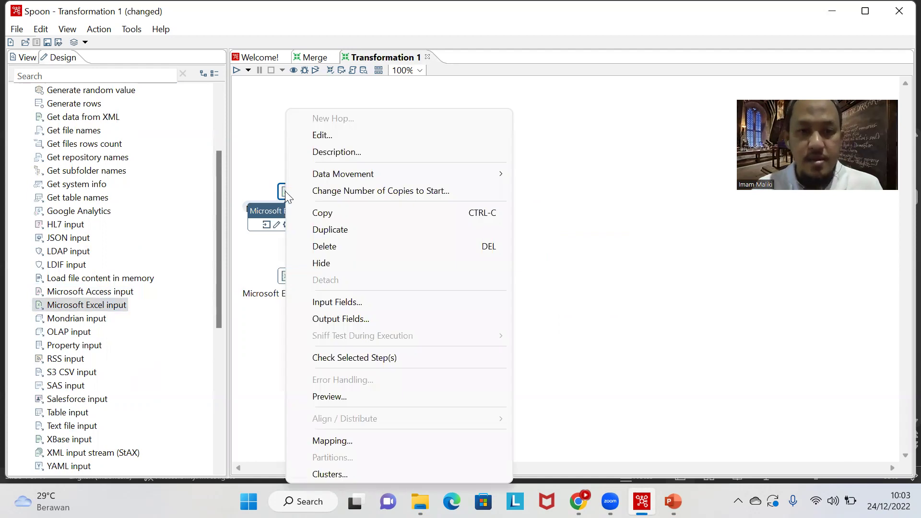
left_click(317, 135)
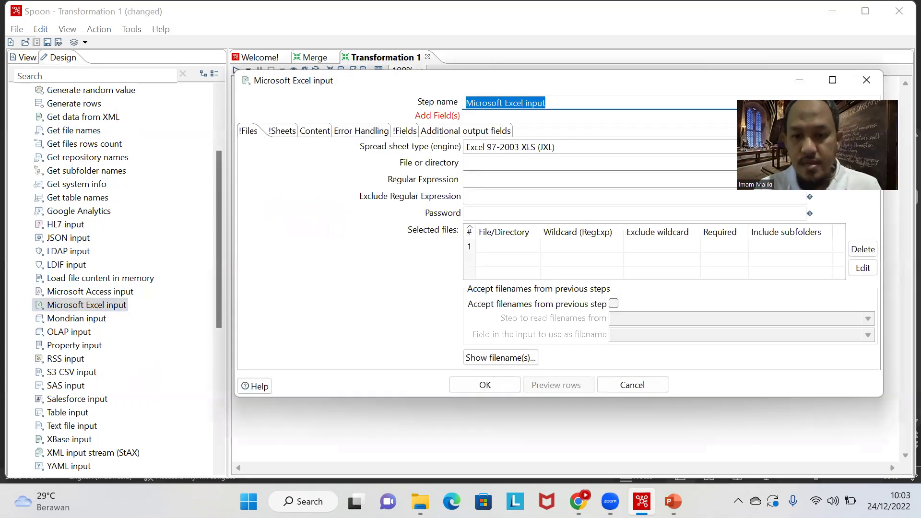
key("alt+Tab")
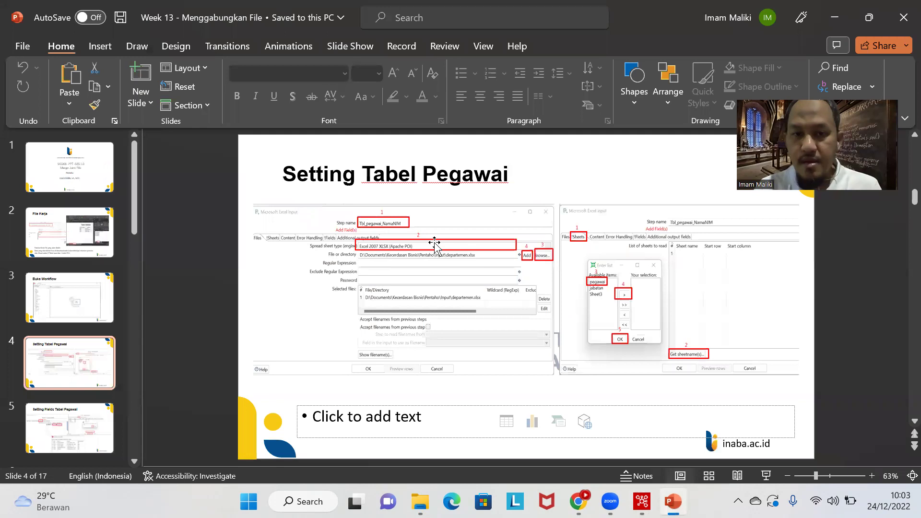
key("alt+Tab")
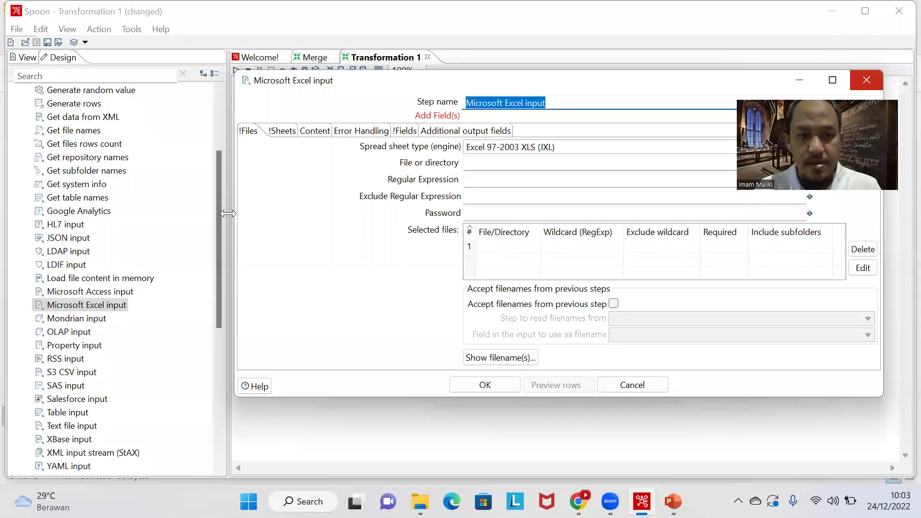
key("Escape")
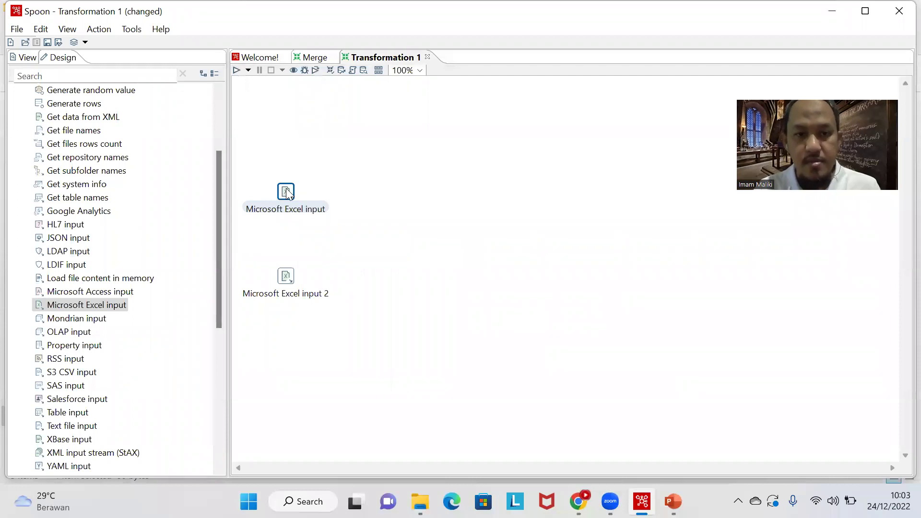
Open the upper Microsoft Excel input step for editing and review the "File Kerja" slide in PowerPoint
right_click(286, 191)
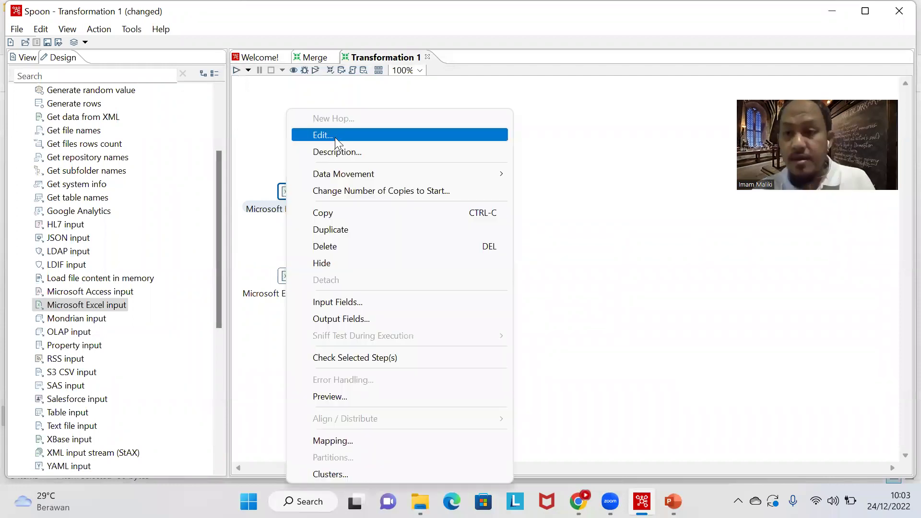
left_click(335, 136)
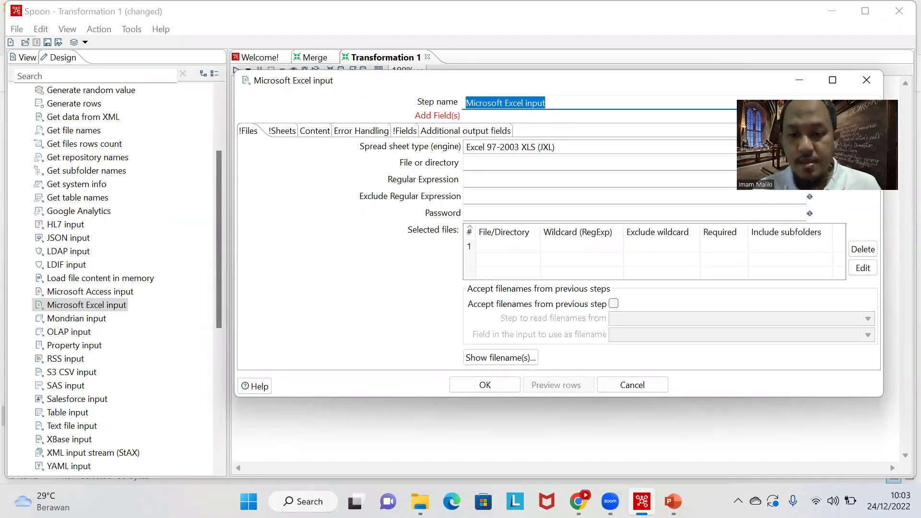
mouse_move(615, 491)
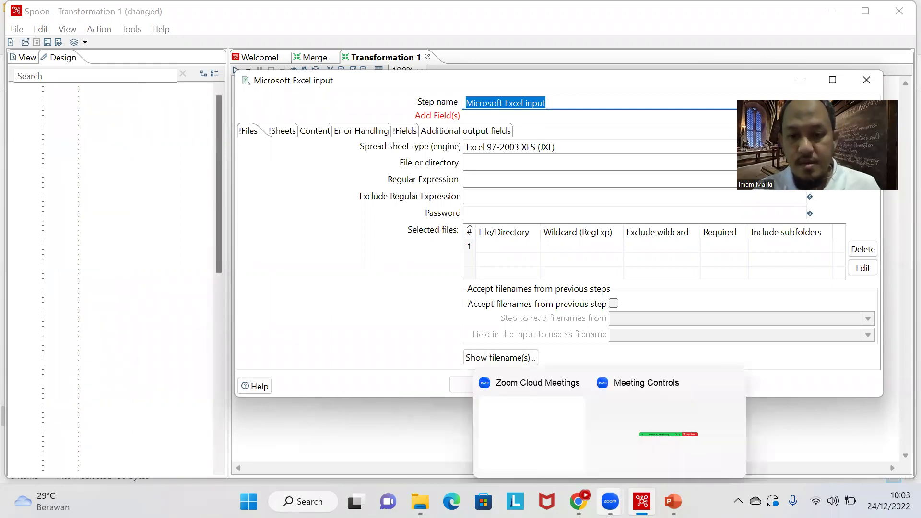
mouse_move(579, 501)
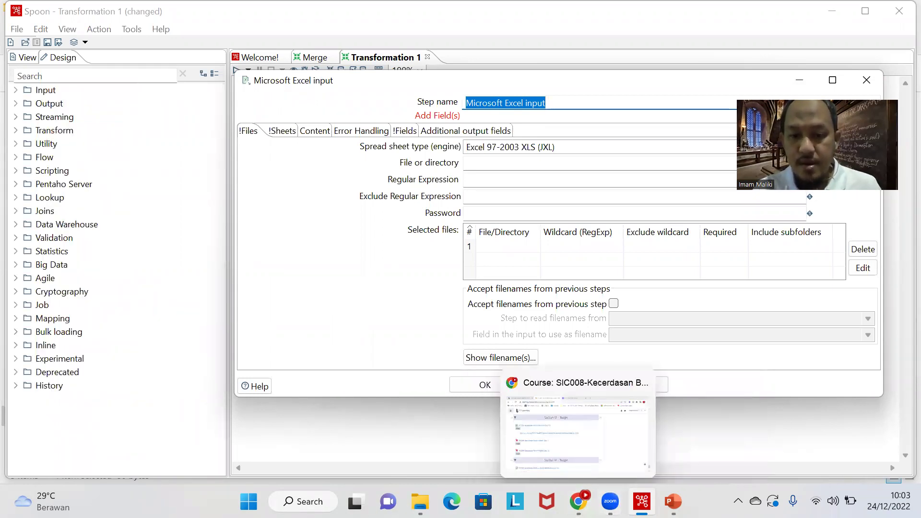
key("alt+Tab")
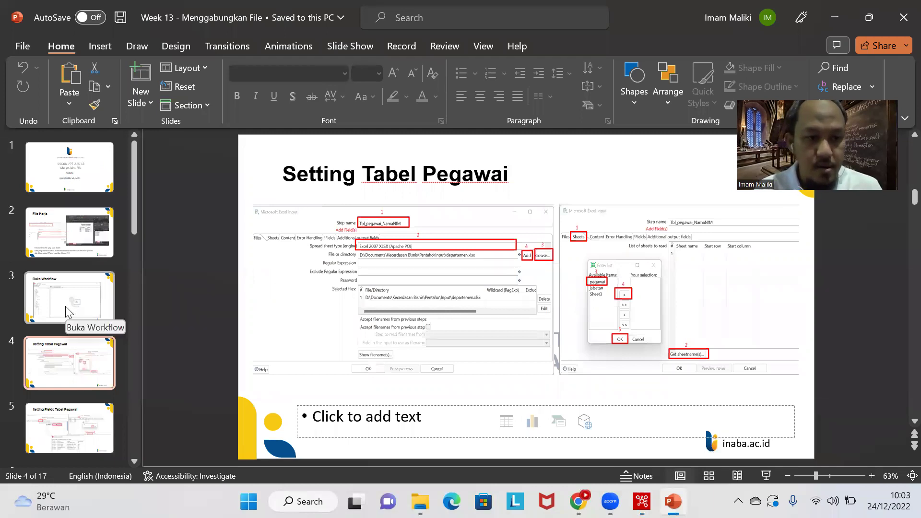
left_click(67, 258)
left_click(70, 264)
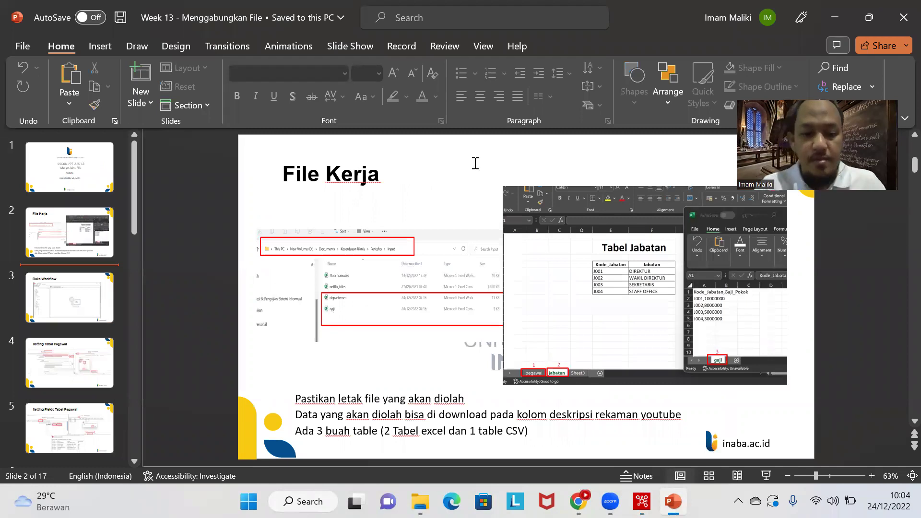
Switch back to Spoon and rename the Excel input step as Tbl_Pegawai_NamaNIM
key("alt+Tab")
type("Tb")
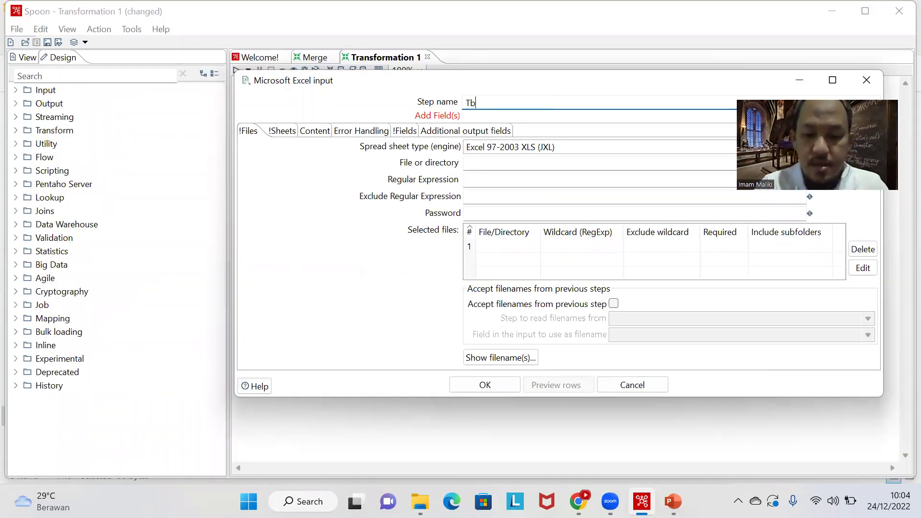
type("l_")
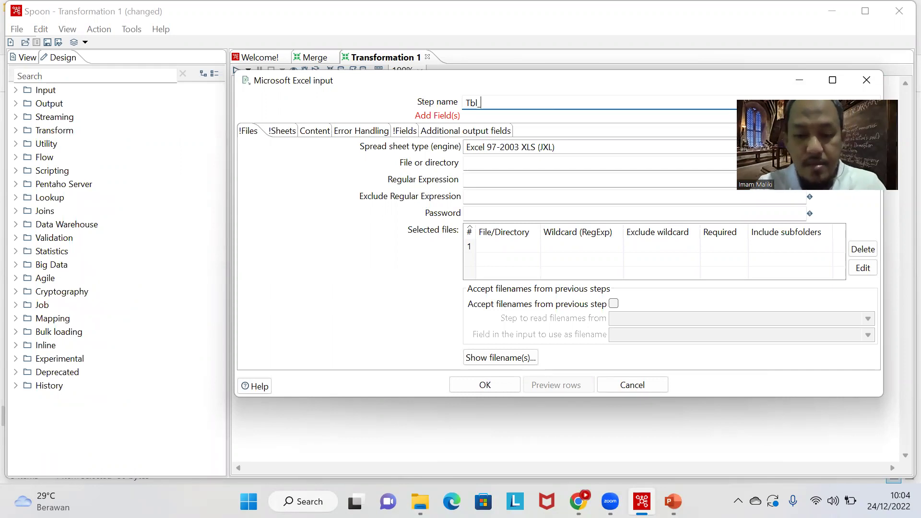
type("Pegawa")
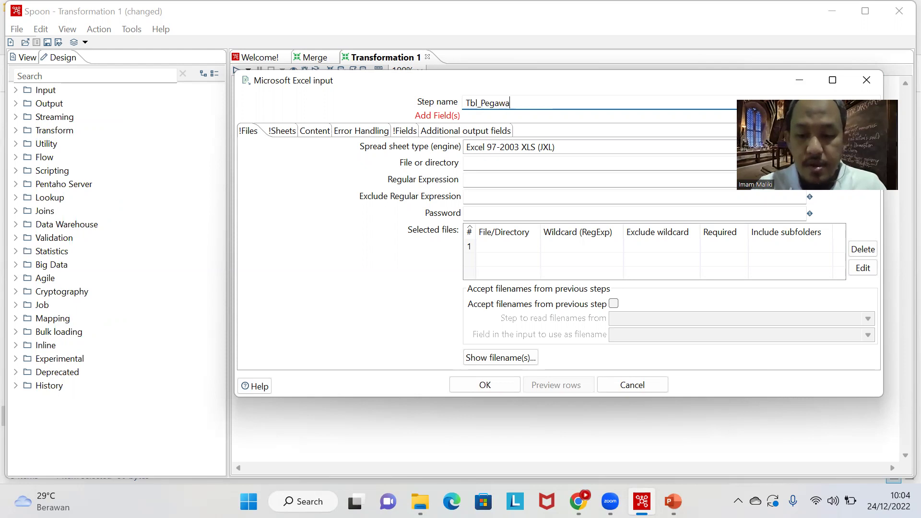
type("i_")
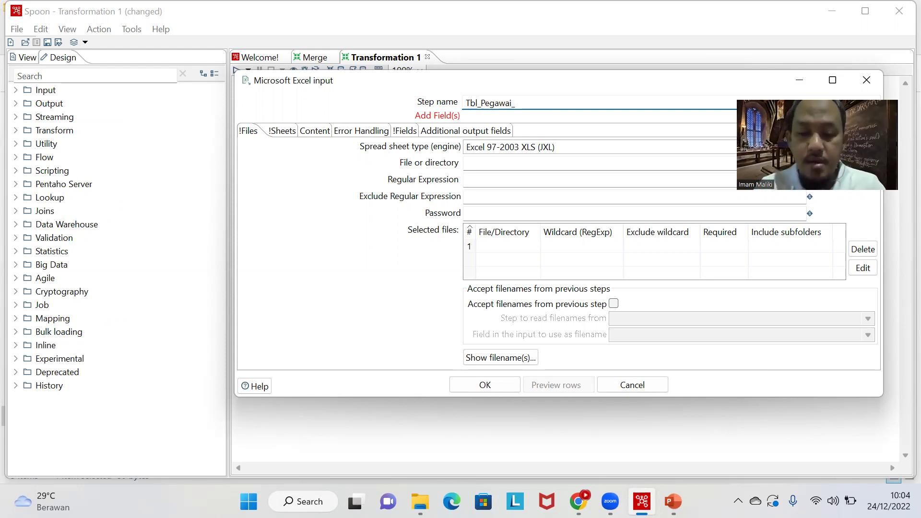
type("NAma")
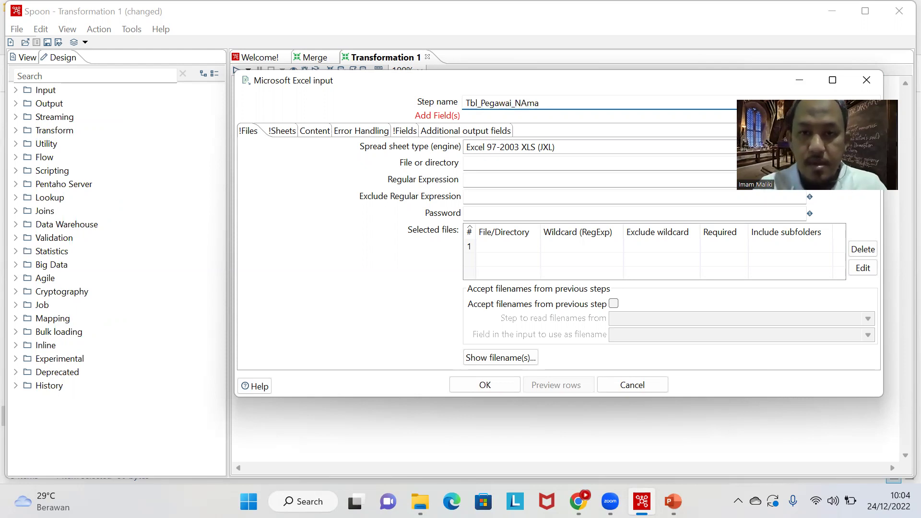
key("BackSpace")
key("BackSpace")
key("BackSpace")
type("amaNIM")
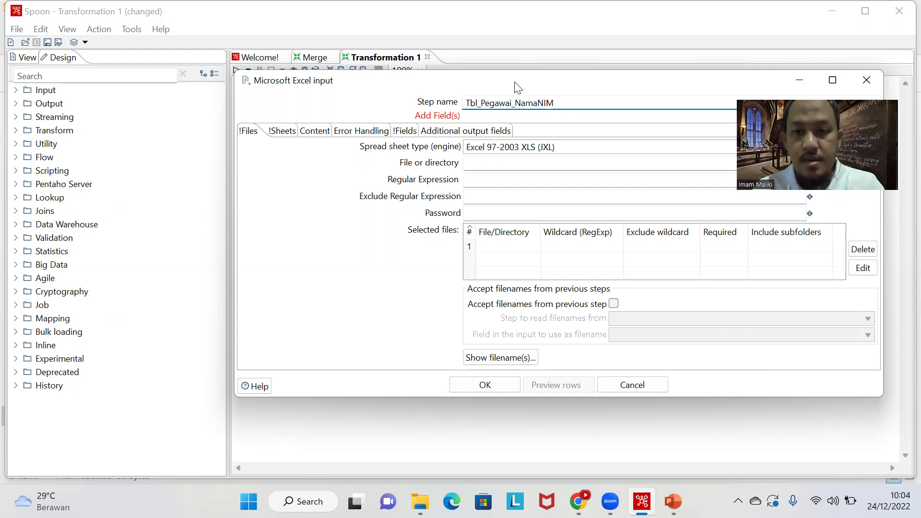
Set the spreadsheet type (engine) of Tbl_Pegawai_NamaNIM to Excel 2007 XLSX (Apache POI)
left_click_drag(515, 82, 353, 113)
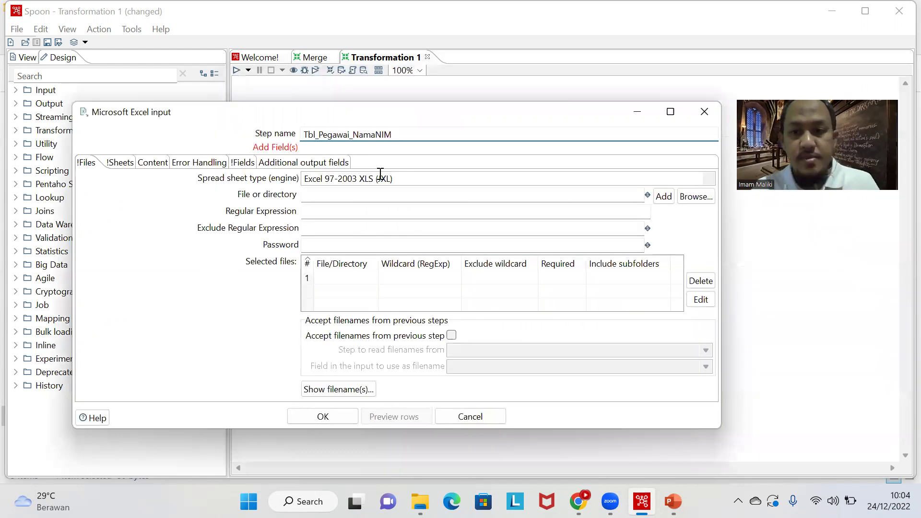
left_click(712, 178)
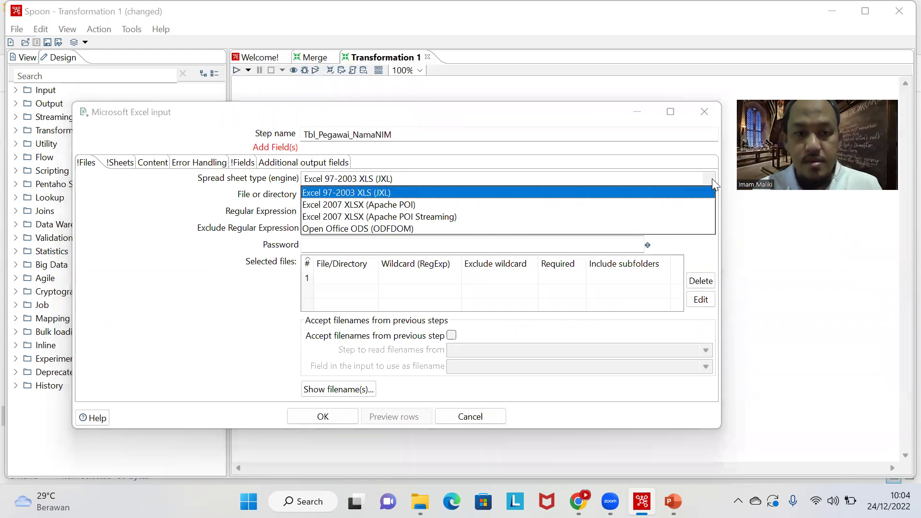
left_click(402, 208)
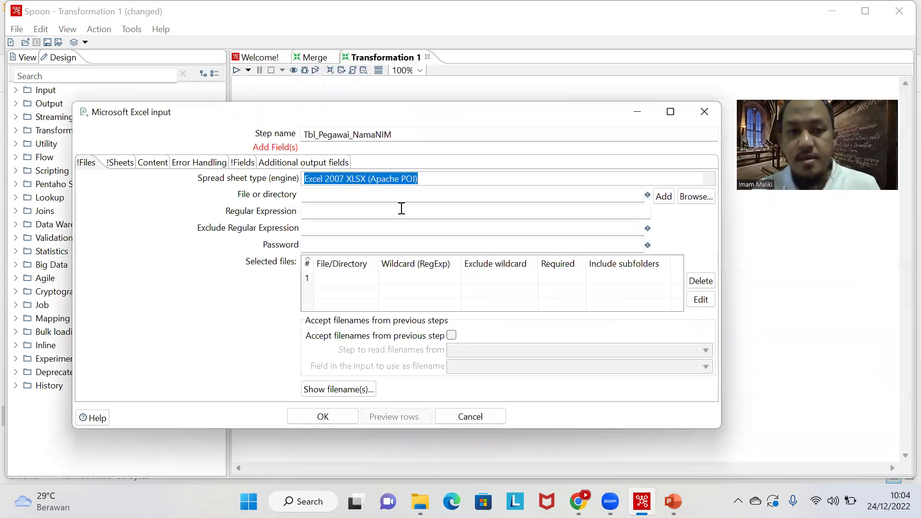
Add the departemen Excel file from the Pentaho Input folder to the selected files of Tbl_Pegawai_NamaNIM
left_click(696, 196)
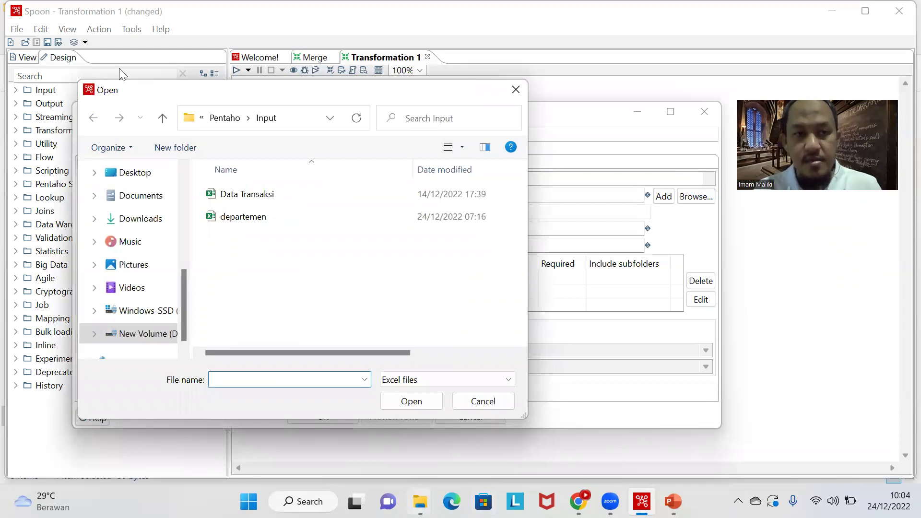
key("alt+Tab")
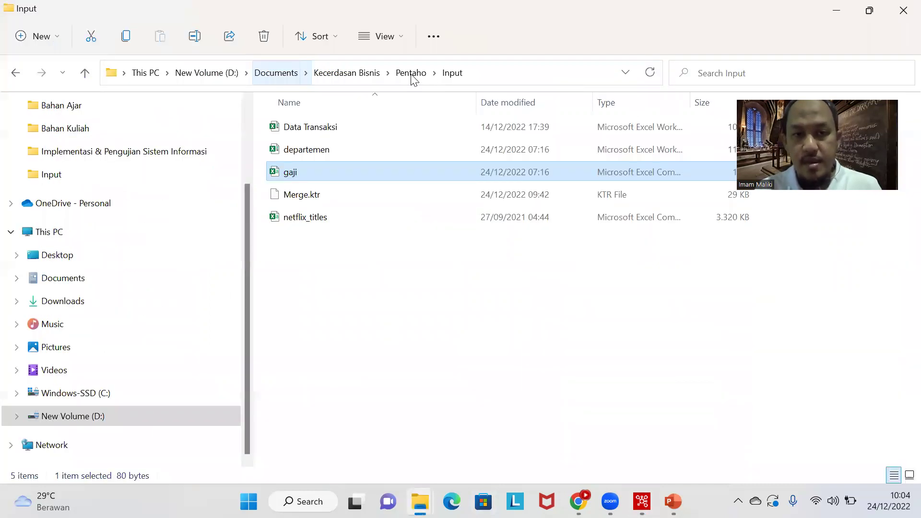
left_click(839, 11)
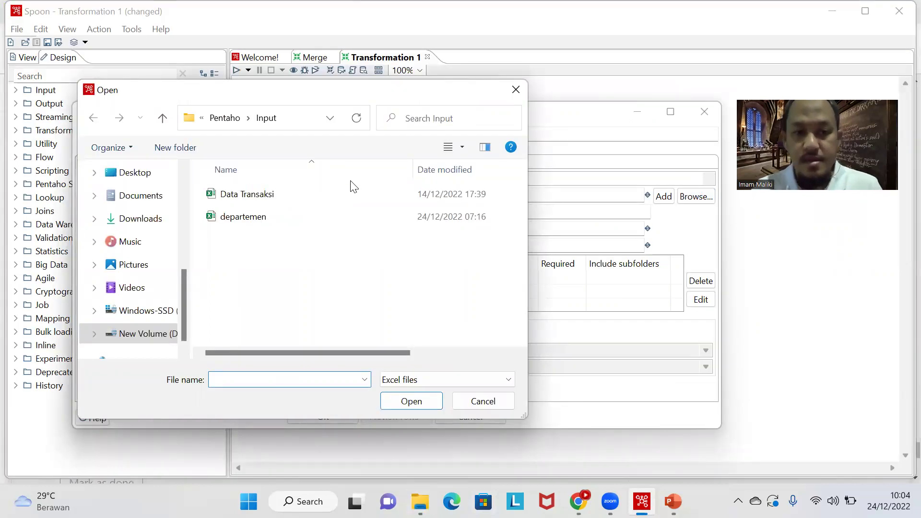
double_click(228, 218)
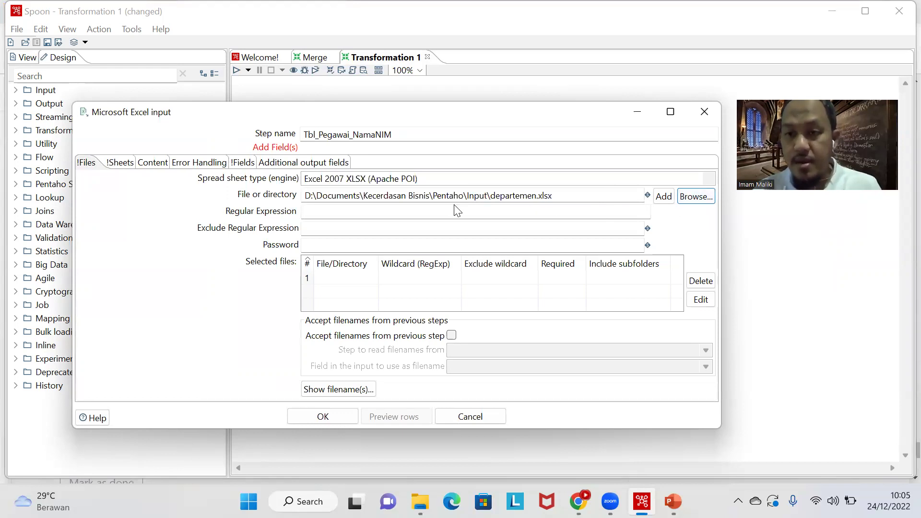
left_click(665, 197)
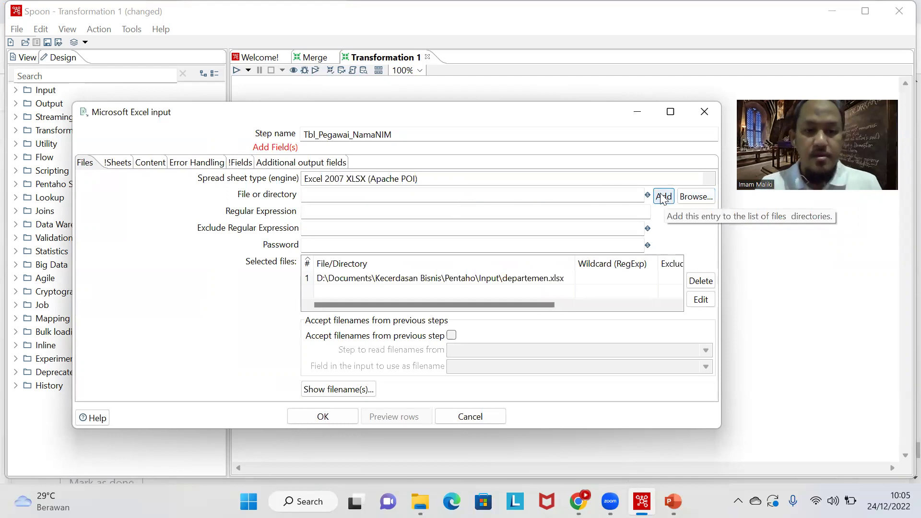
Retrieve the sheet names from the file and add only the pegawai sheet to the list of sheets to read
left_click(118, 163)
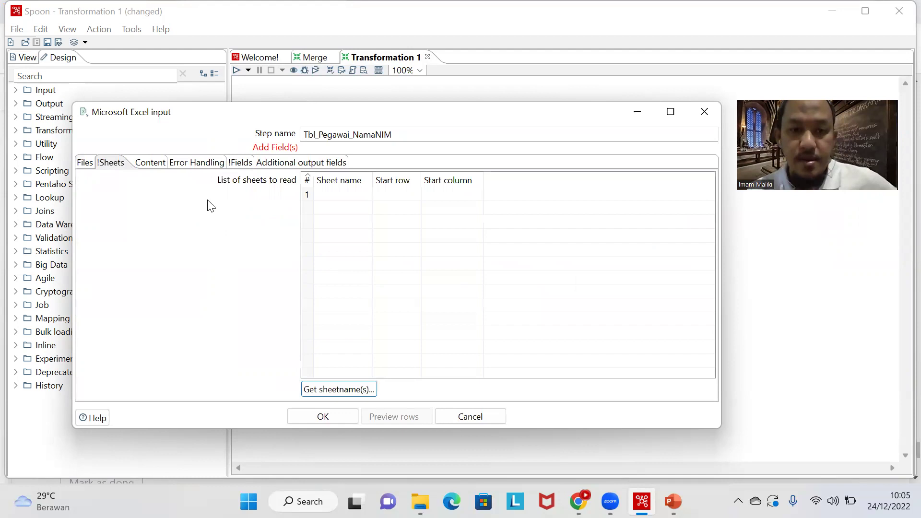
left_click(353, 391)
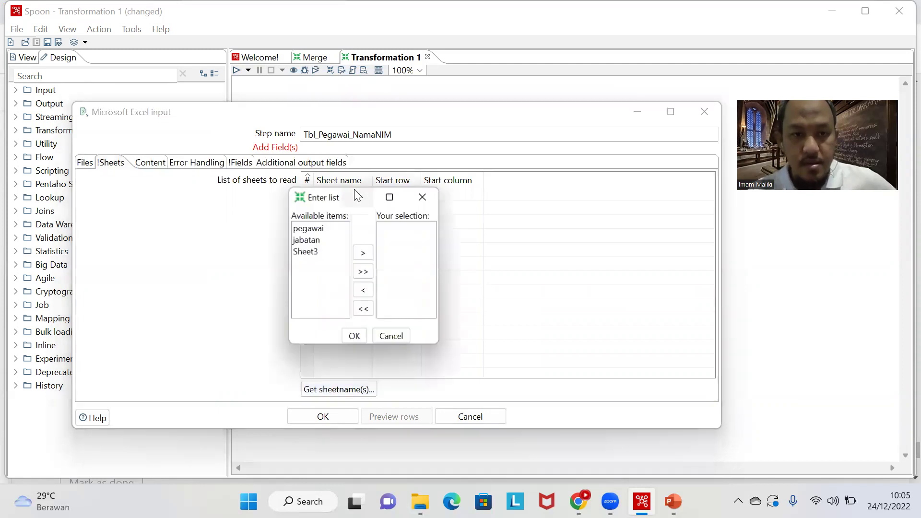
left_click(309, 231)
left_click(366, 253)
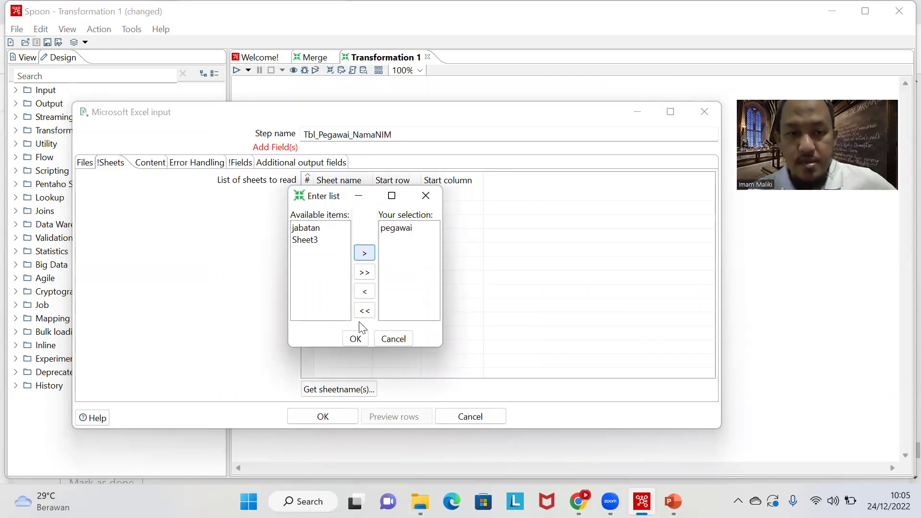
left_click(356, 339)
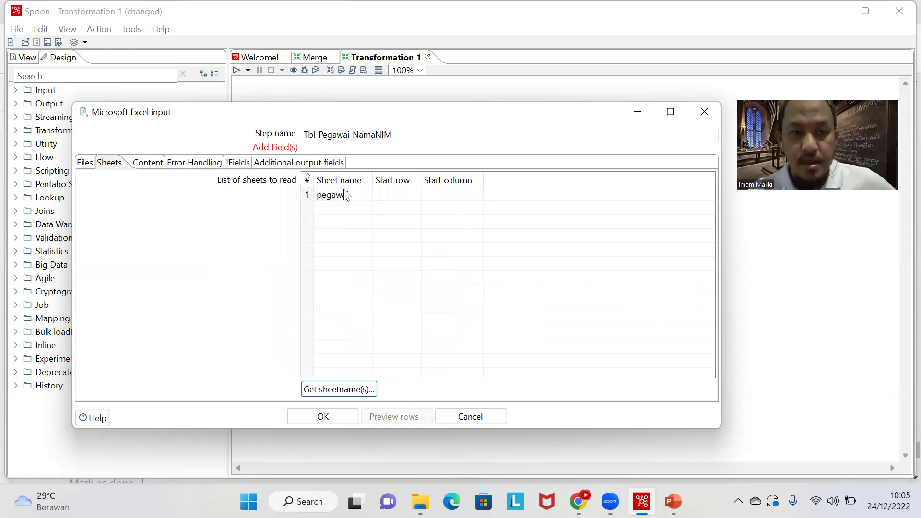
Open the departemen workbook in Excel and examine at which row and column the header of the pegawai table begins
key("alt+Tab")
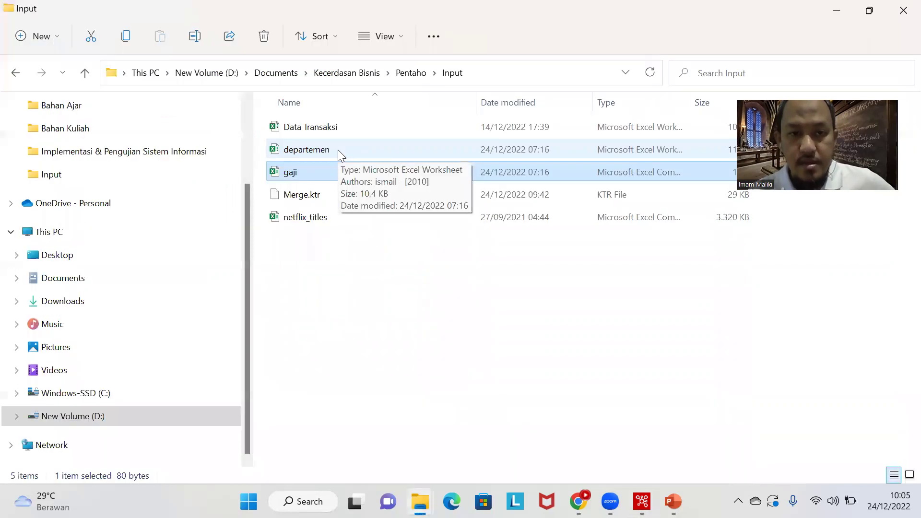
double_click(338, 150)
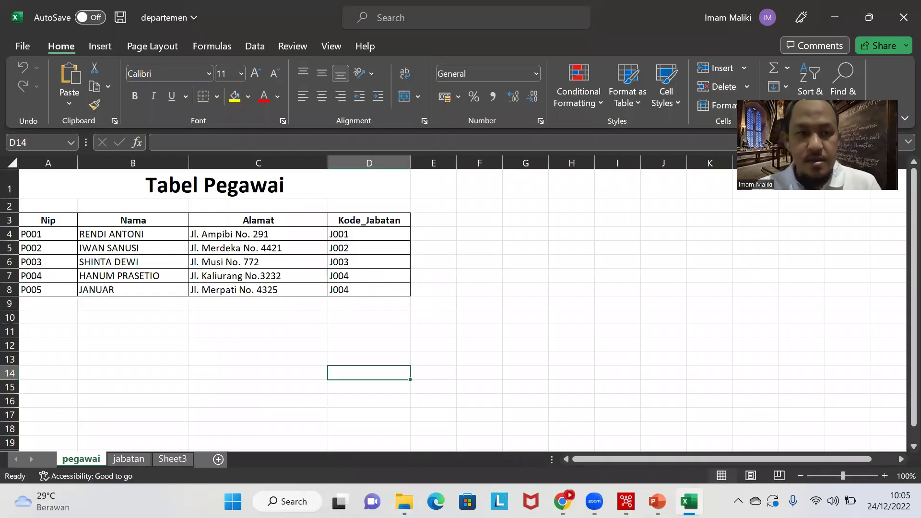
key("alt+Tab")
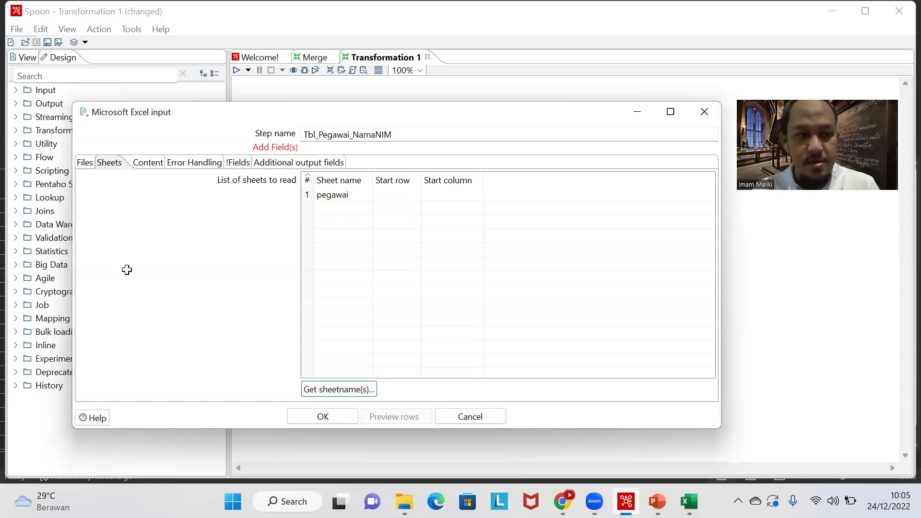
key("alt+Tab")
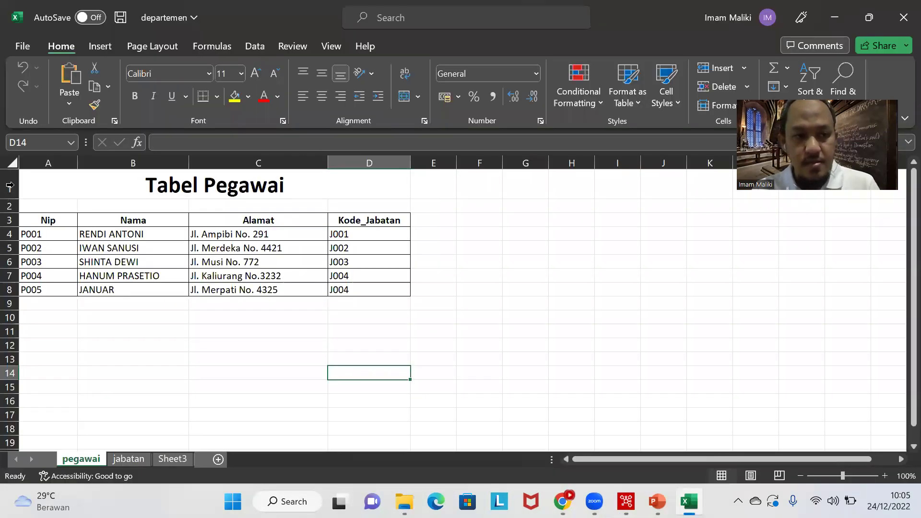
left_click(10, 186)
left_click(51, 157)
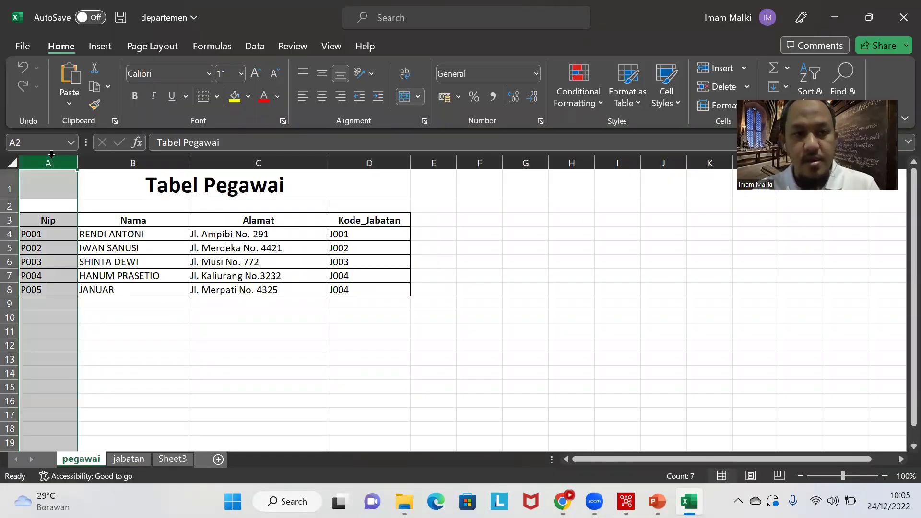
left_click(9, 181)
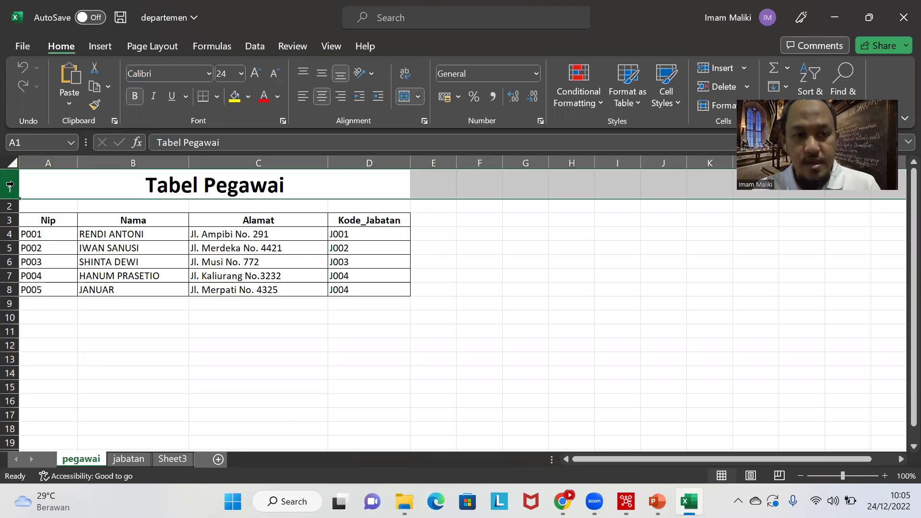
left_click(44, 192)
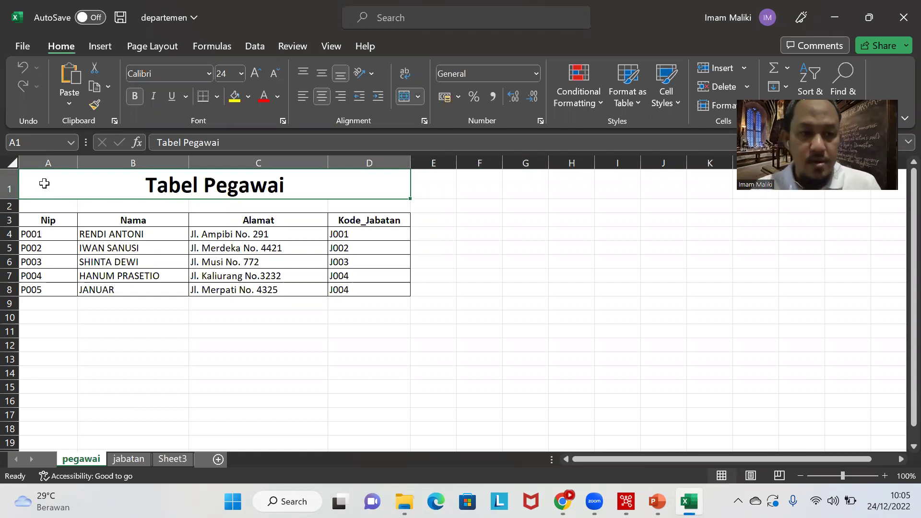
left_click(44, 212)
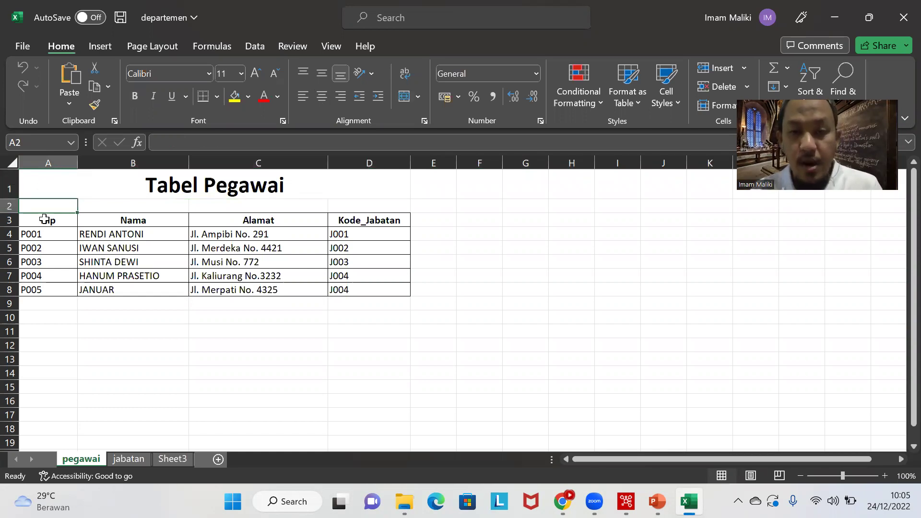
left_click(44, 219)
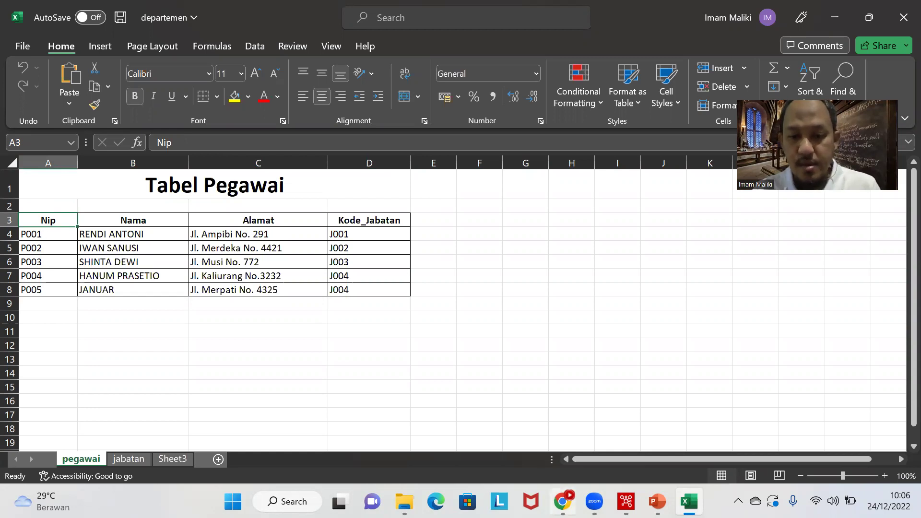
Compare Spoon's start row and start column settings with the position of the Nip header in the Excel pegawai sheet
mouse_move(569, 497)
mouse_move(626, 502)
left_click(582, 449)
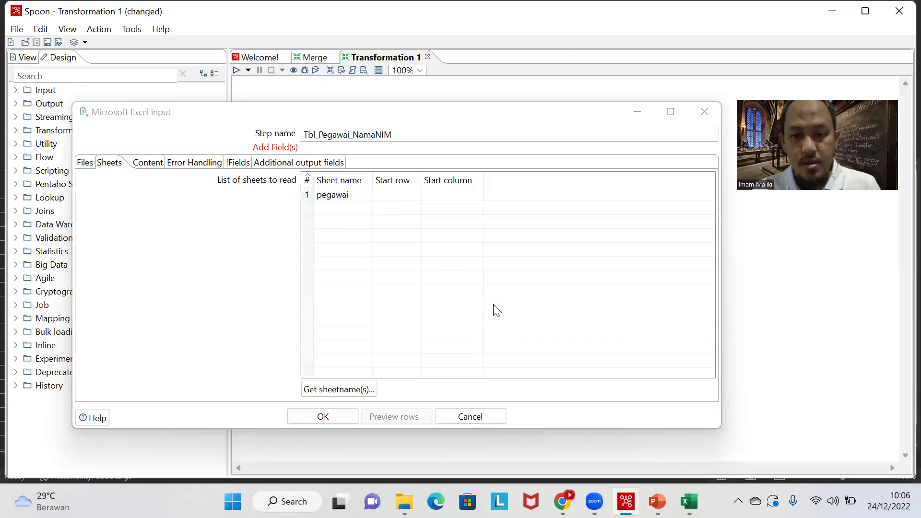
mouse_move(689, 502)
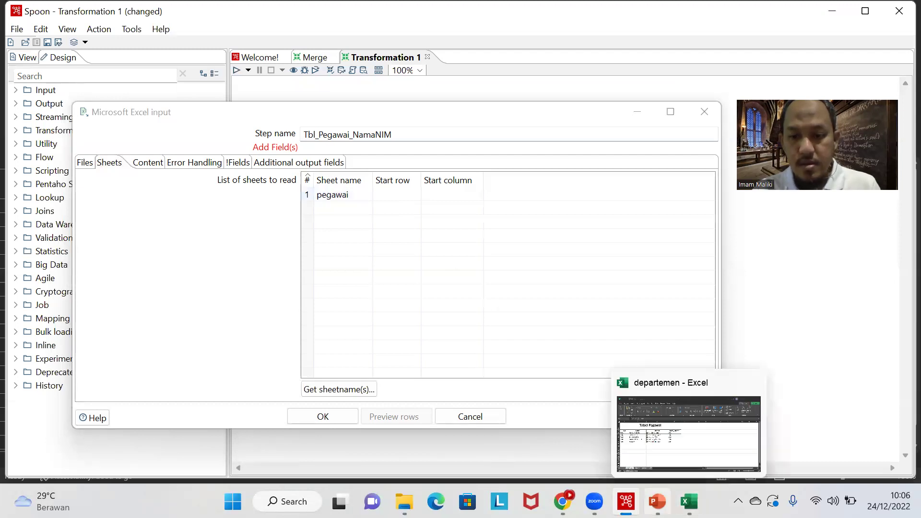
mouse_move(657, 502)
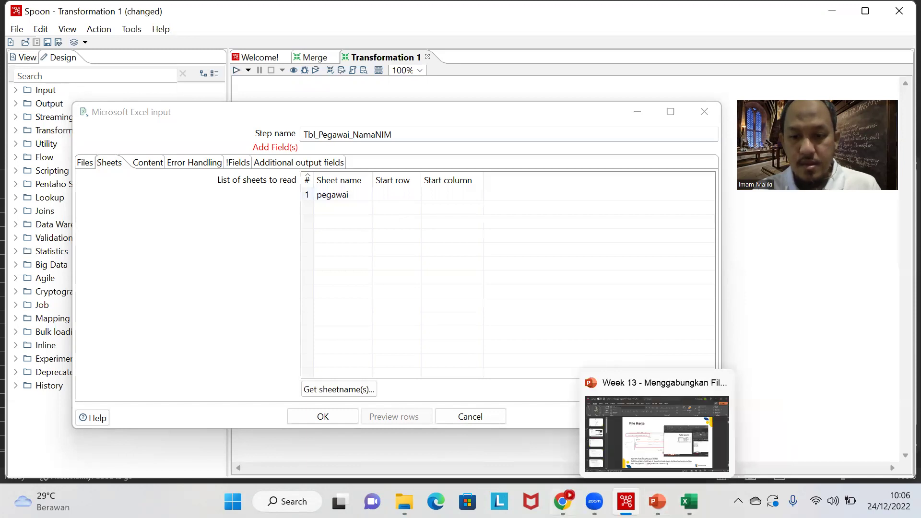
mouse_move(595, 502)
left_click(689, 501)
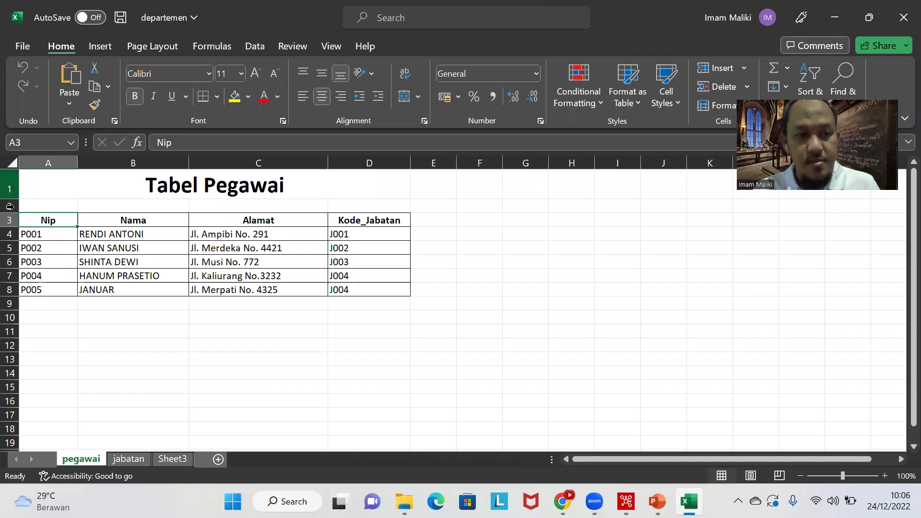
left_click(10, 183)
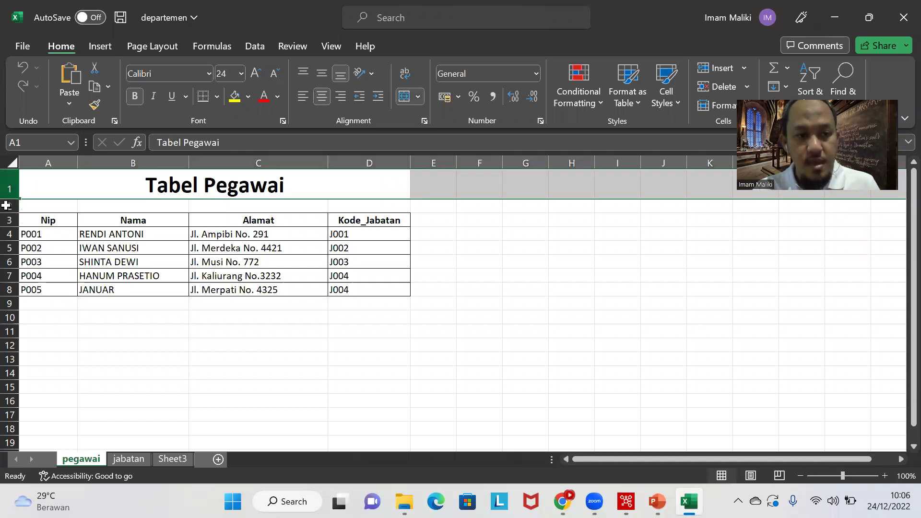
left_click(10, 207)
left_click_drag(10, 220, 19, 224)
left_click(33, 162)
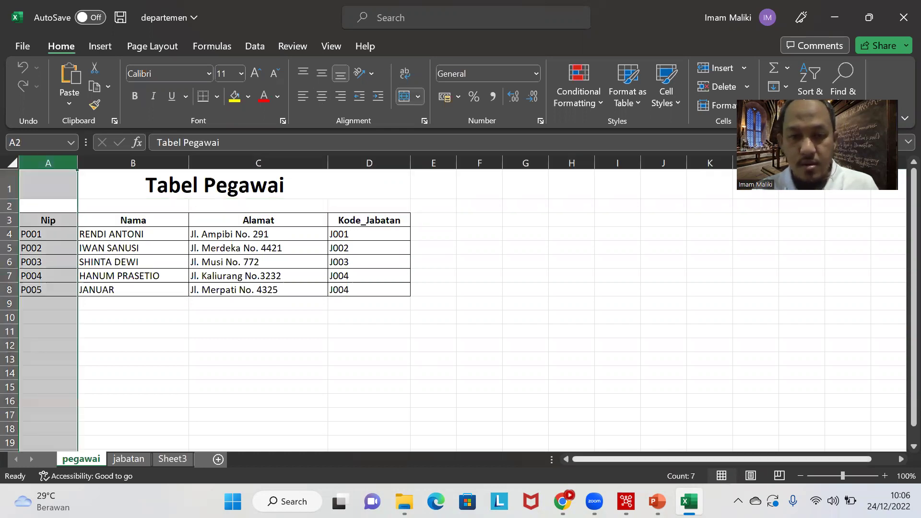
Switch back to Spoon and set the pegawai sheet's start row to 2 and start column to 0
key("alt+Tab")
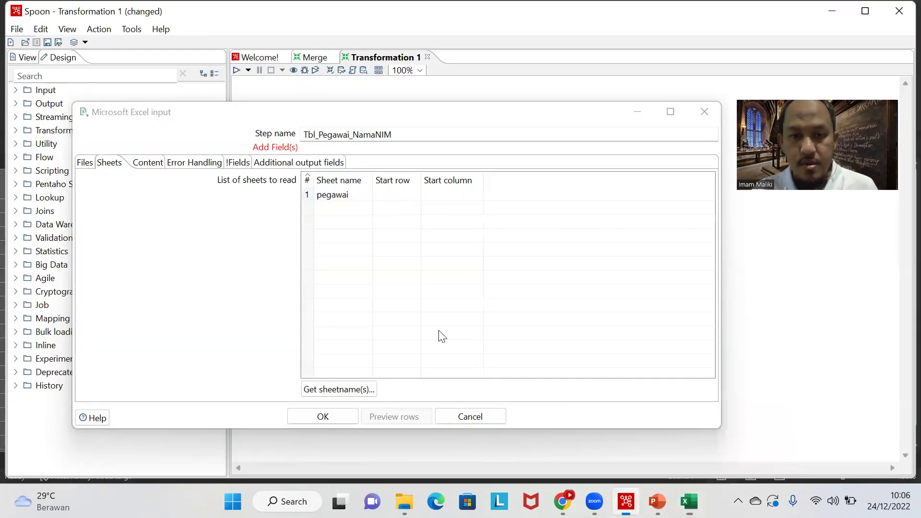
left_click(434, 194)
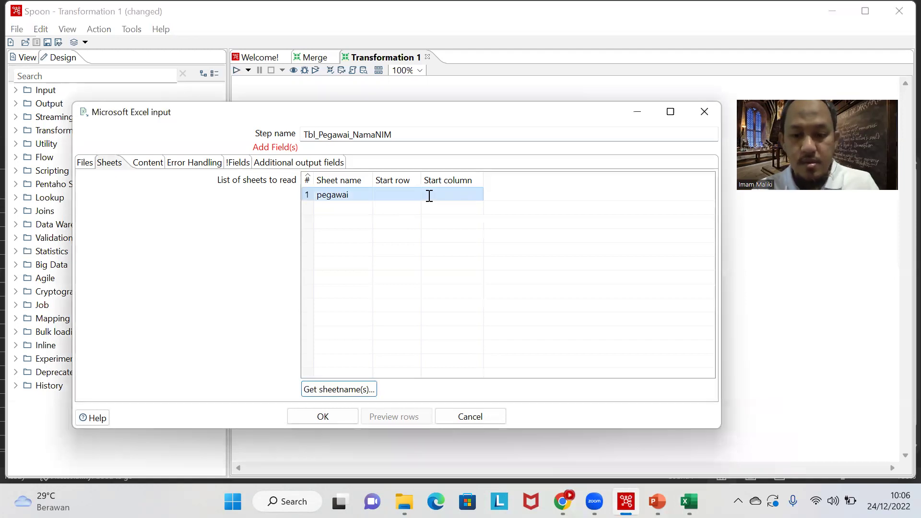
type("0")
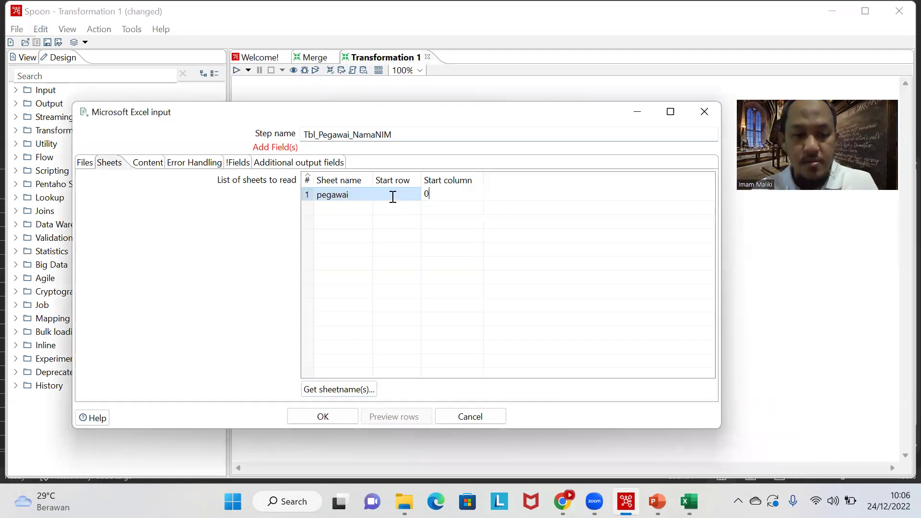
left_click(393, 196)
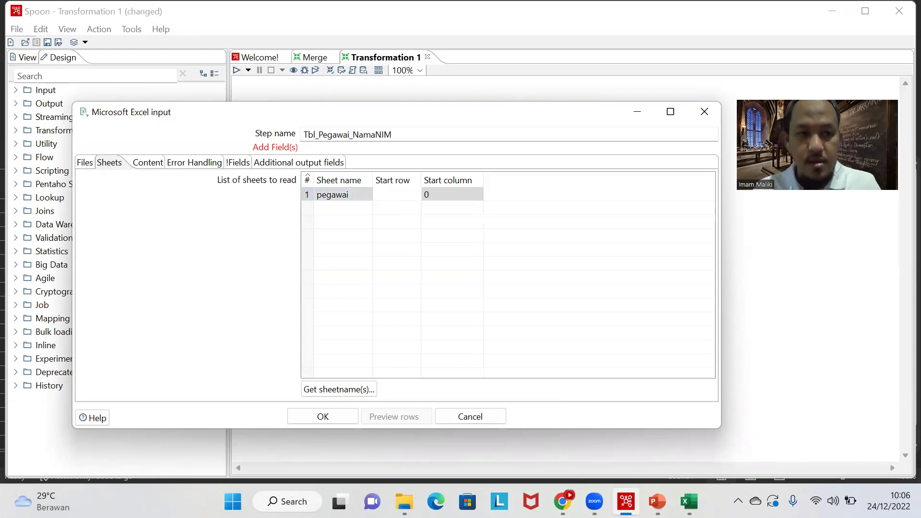
type("2")
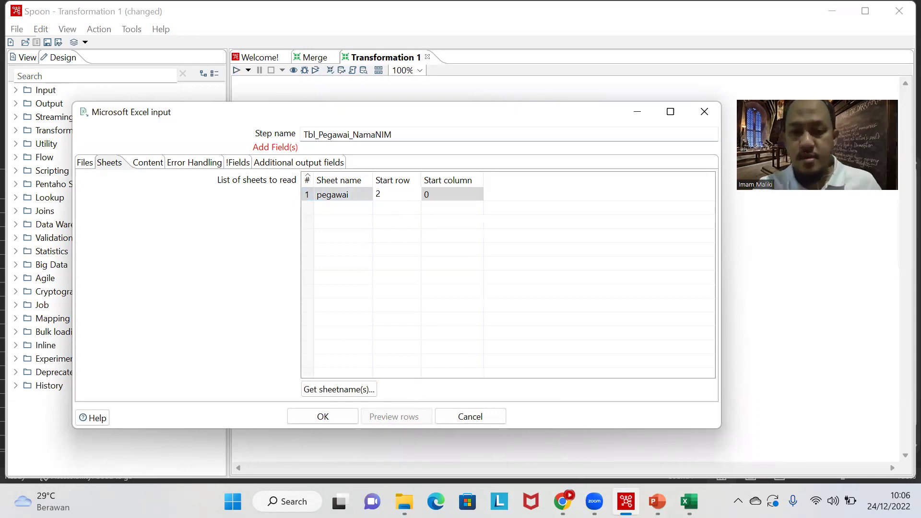
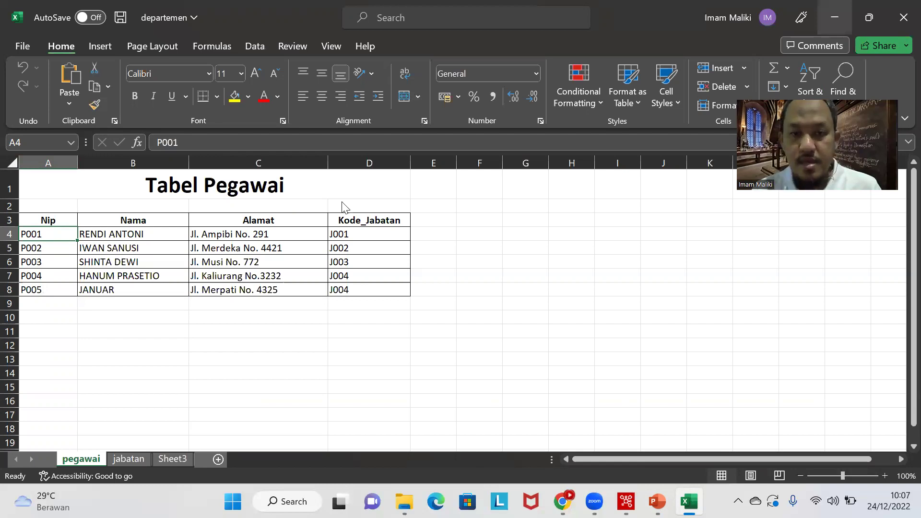
Close the row preview of Tbl_Pegawai_NamaNIM in Spoon and consult the "Setting Tabel Jabatan" slide in PowerPoint before returning to Spoon
key("alt+Tab")
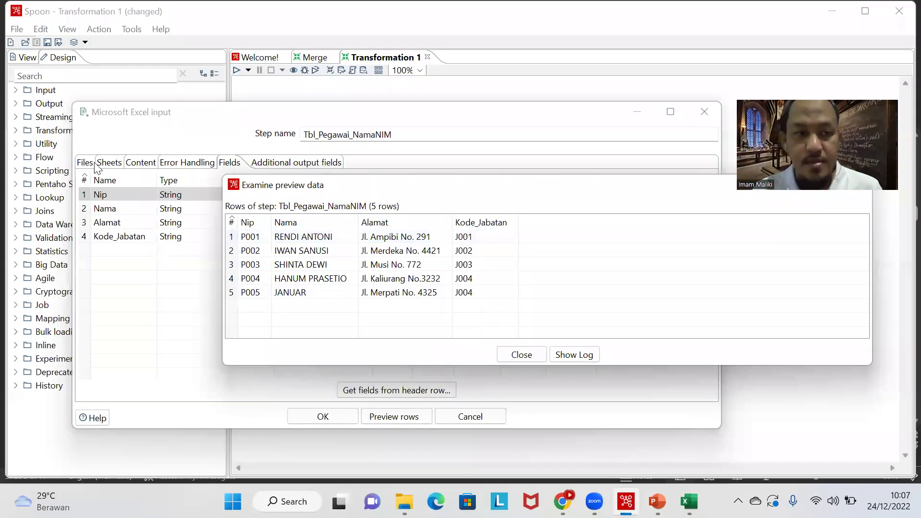
left_click(537, 355)
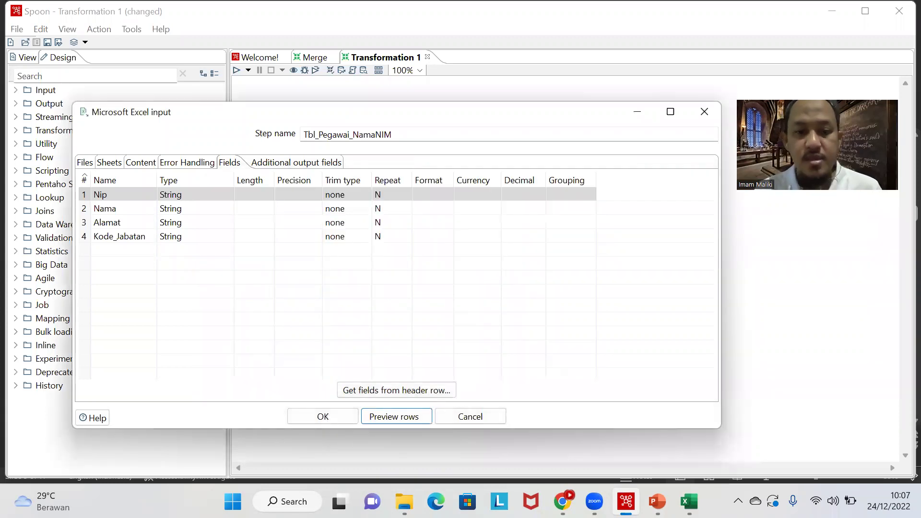
key("alt+Tab")
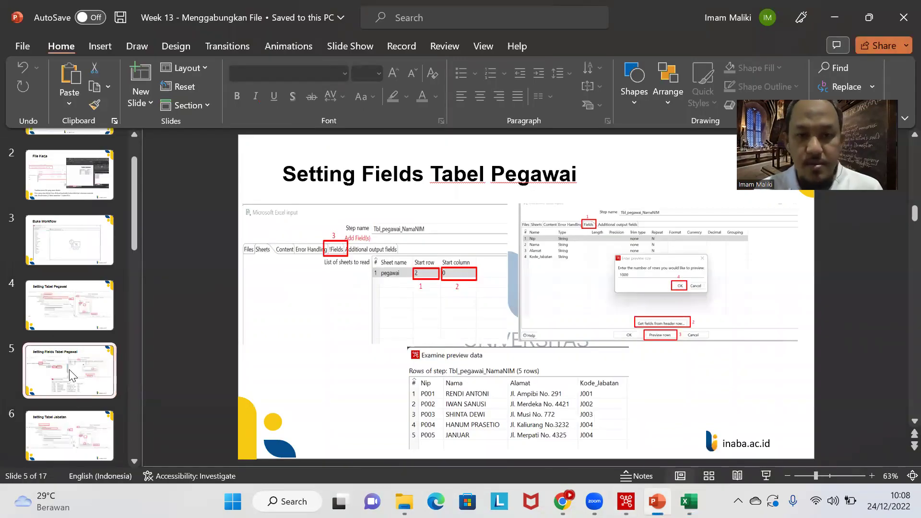
key("Down")
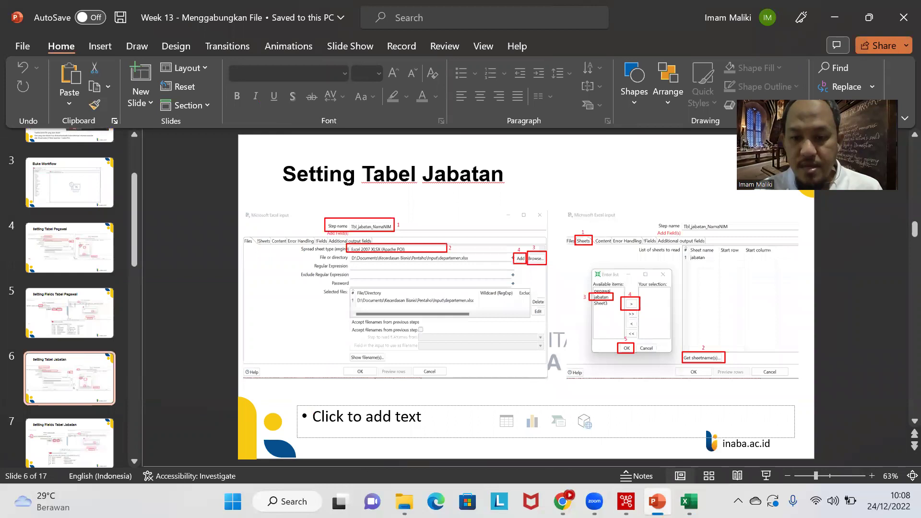
key("alt+Tab")
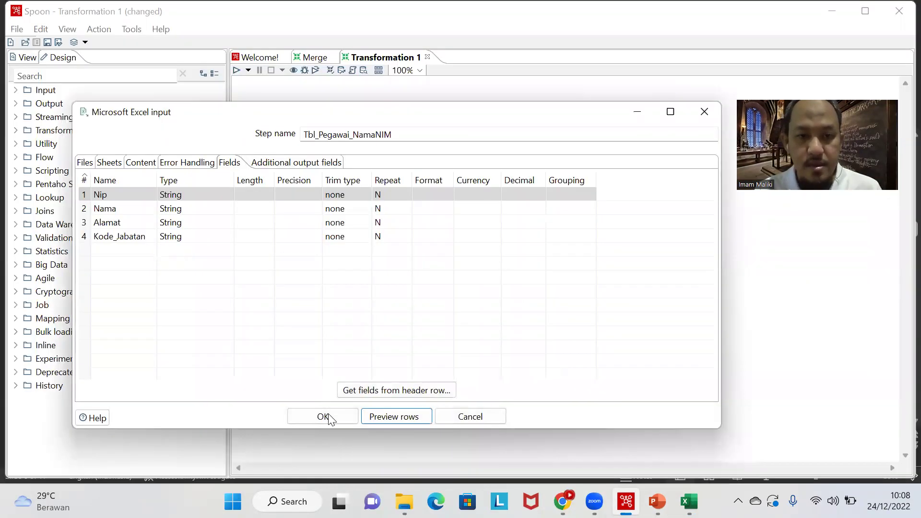
Confirm the pegawai input settings and rename Microsoft Excel input 2 as Tbl_Jabatan_NamaNIM, checking the jabatan sheet in Excel along the way
left_click(323, 416)
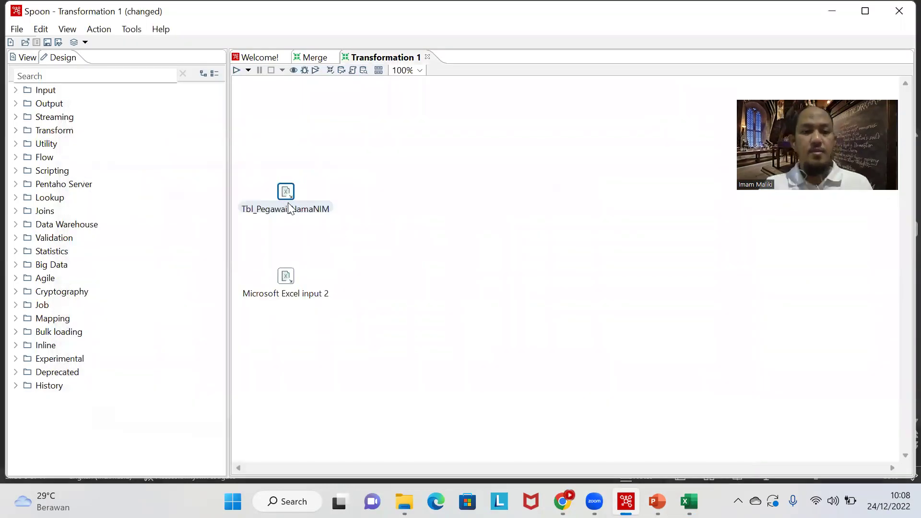
right_click(292, 280)
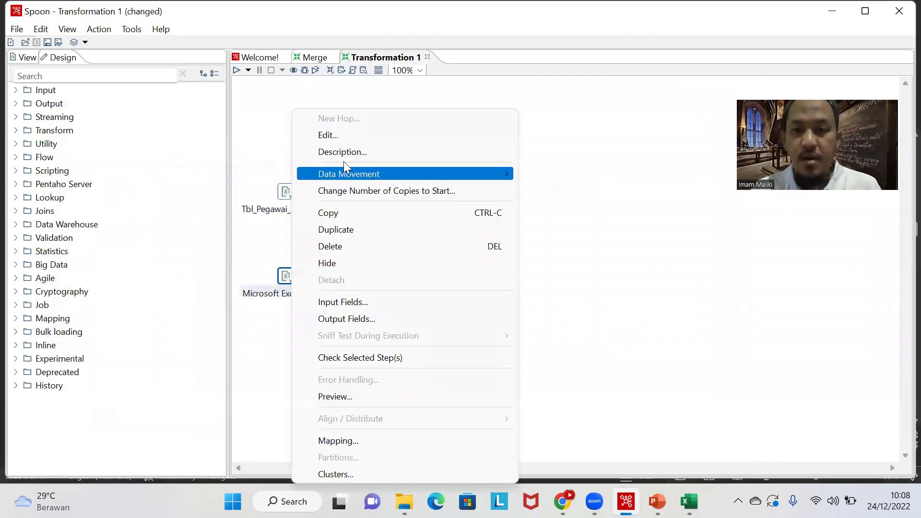
left_click(352, 135)
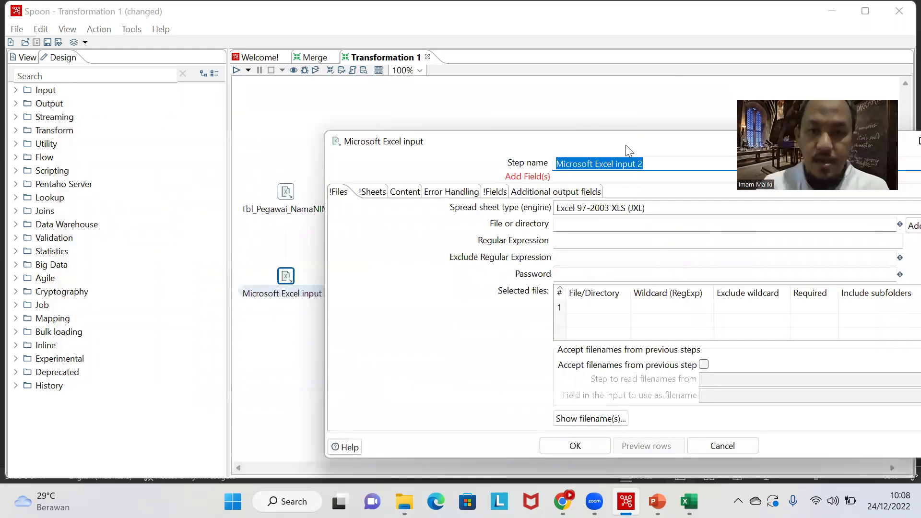
type("Tbl_")
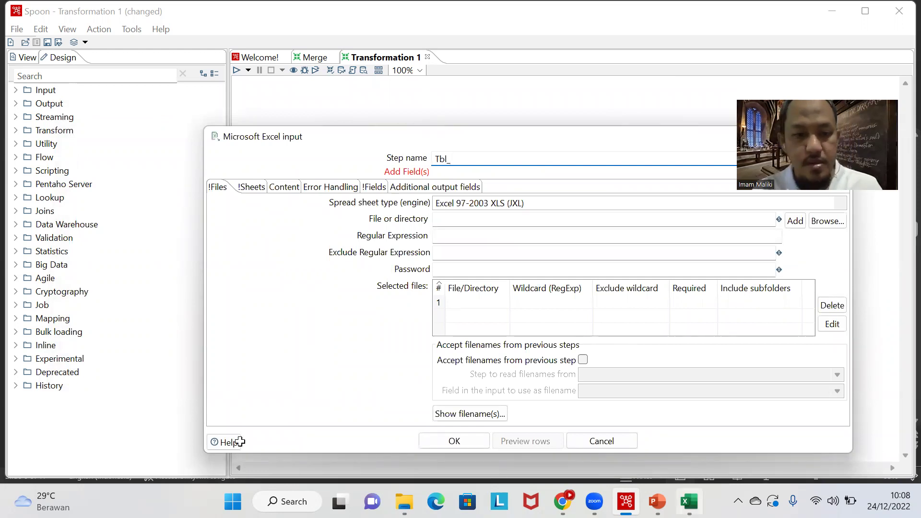
key("alt+Tab")
left_click(117, 461)
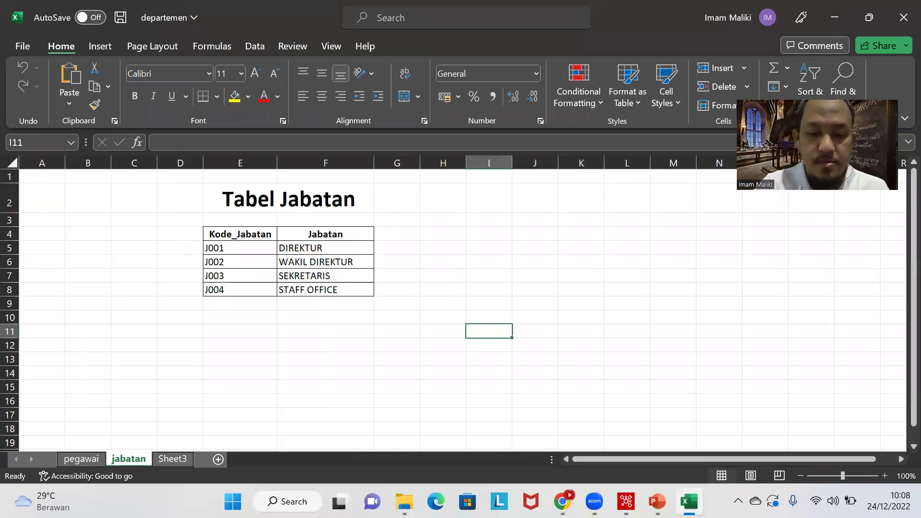
key("alt+Tab")
type("Jabatan")
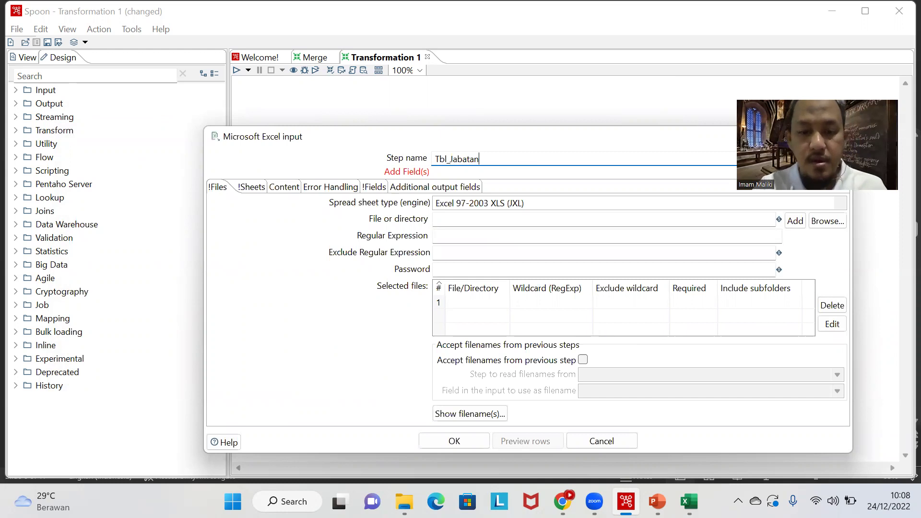
type("_NamaNIM")
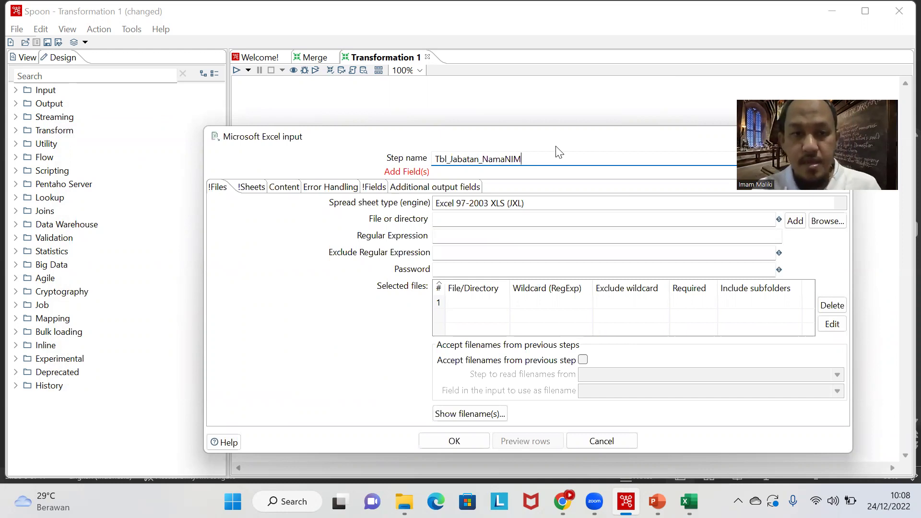
left_click_drag(556, 146, 422, 146)
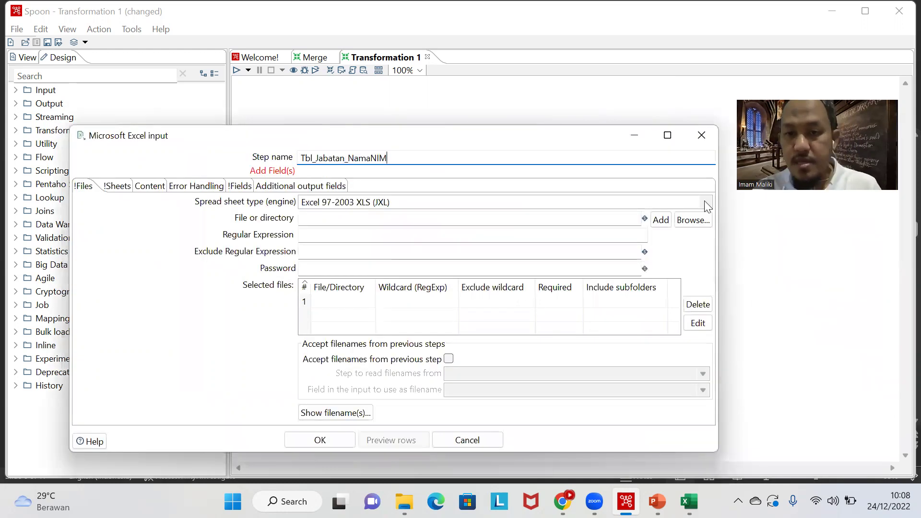
Set the spreadsheet type to Excel 2007 XLSX (Apache POI) and add departemen.xlsx to the selected files
left_click(374, 202)
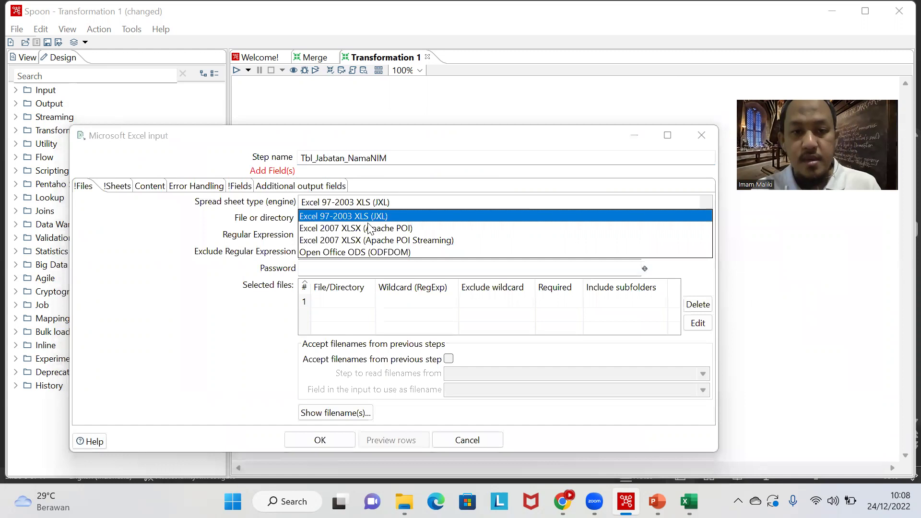
left_click(368, 228)
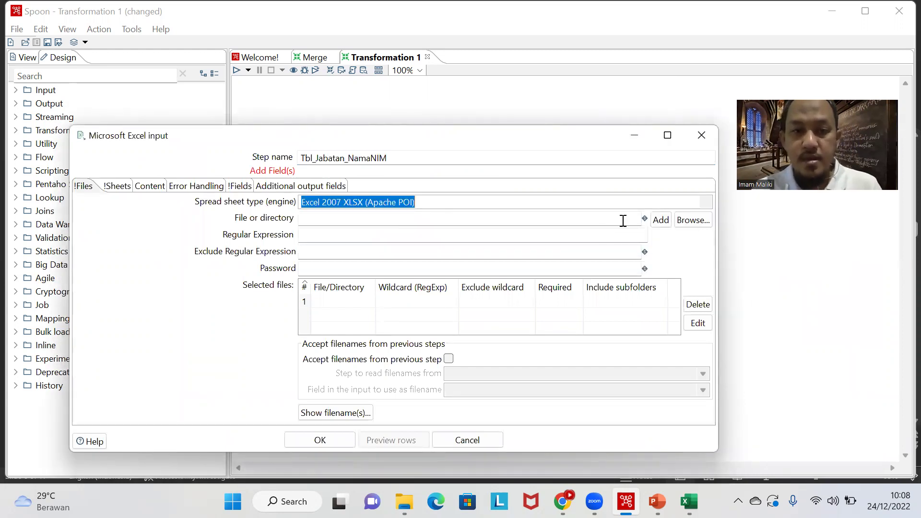
left_click(701, 220)
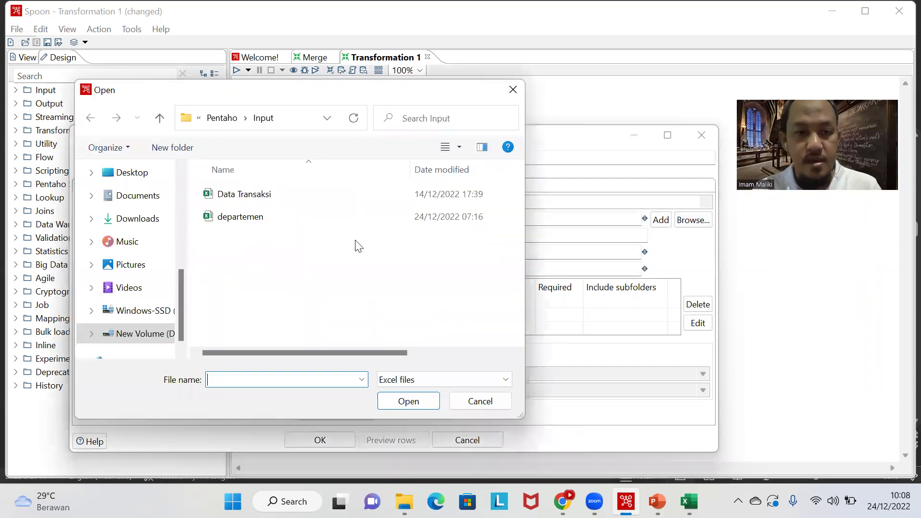
double_click(222, 219)
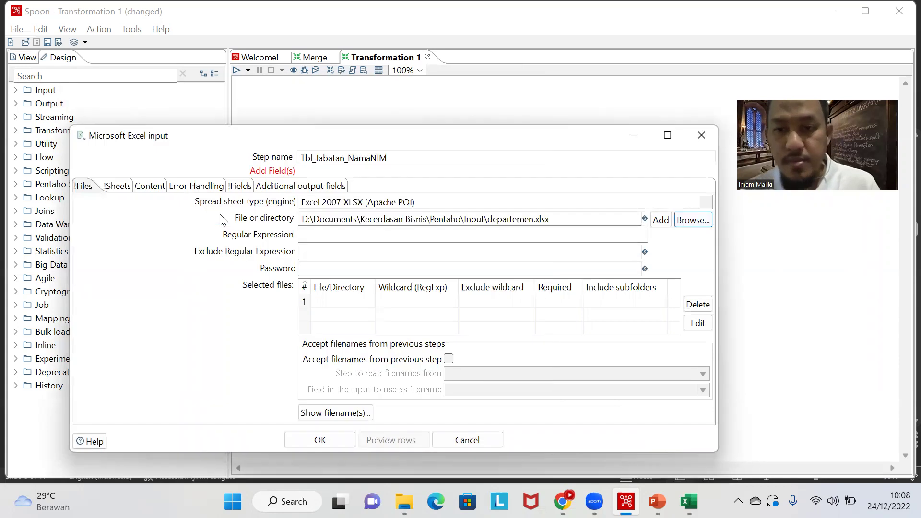
left_click(656, 224)
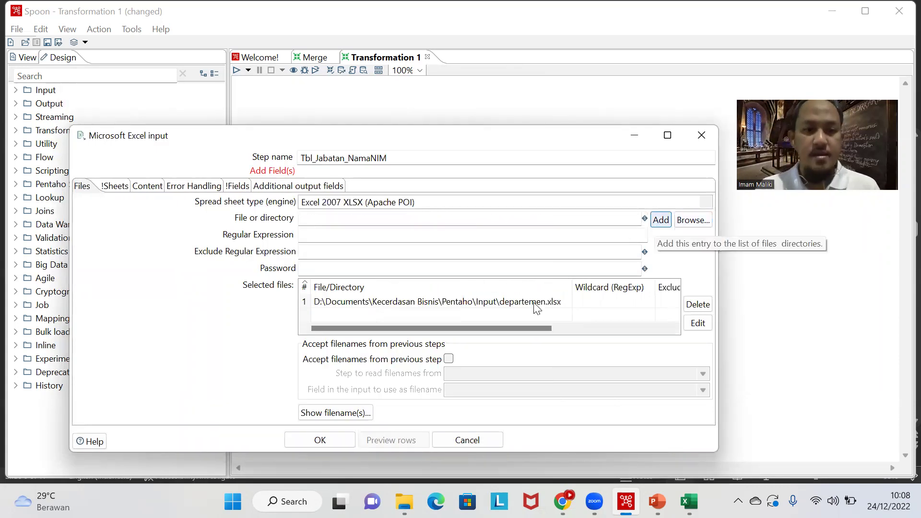
Retrieve the workbook's sheet names and add only jabatan to the list of sheets to read
left_click(110, 187)
left_click(355, 414)
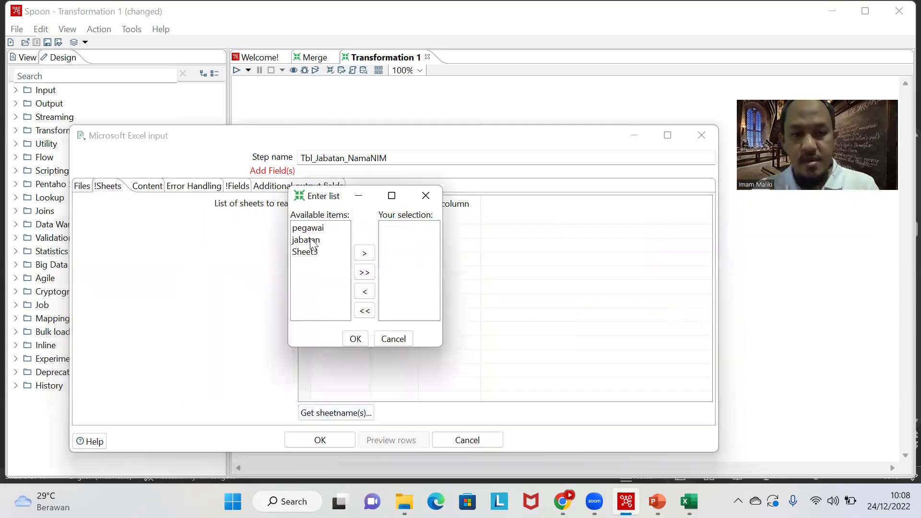
left_click(312, 241)
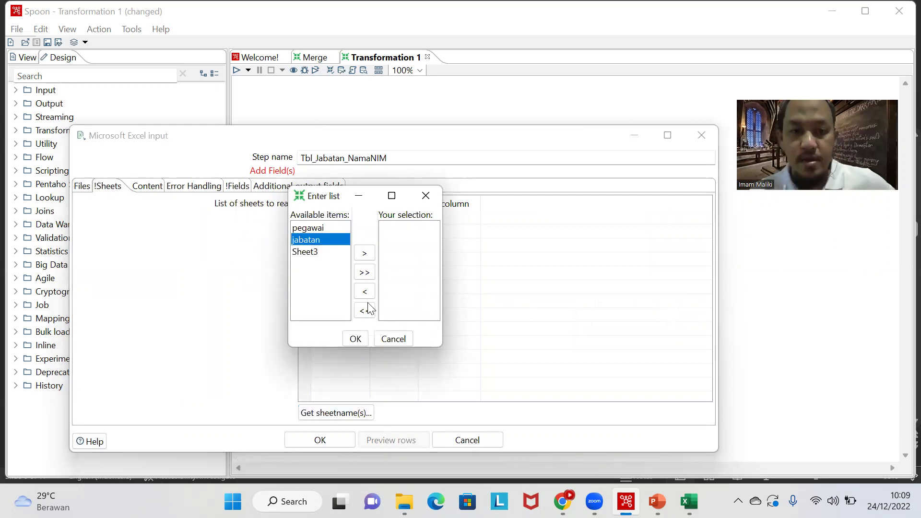
left_click(364, 253)
left_click(361, 339)
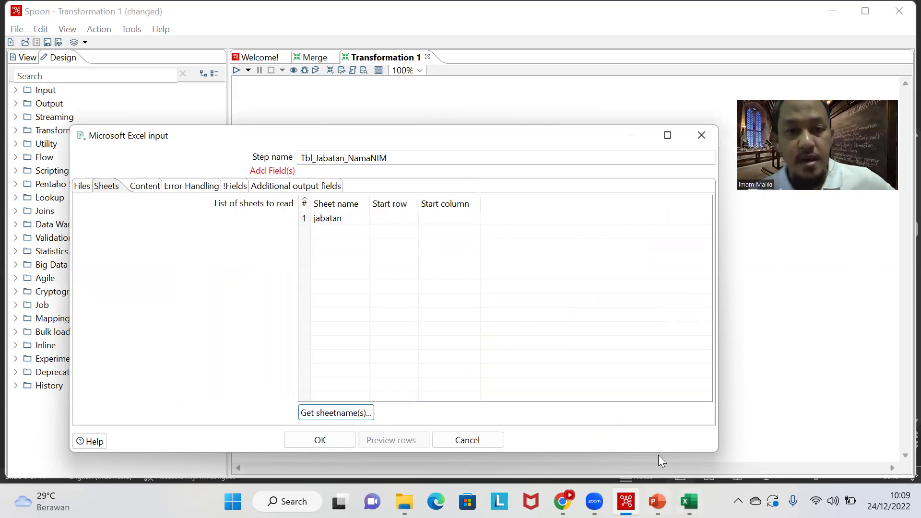
Count the rows down to the jabatan table's header in Excel, and set the jabatan sheet's start row to 3 in Spoon
key("alt+Tab")
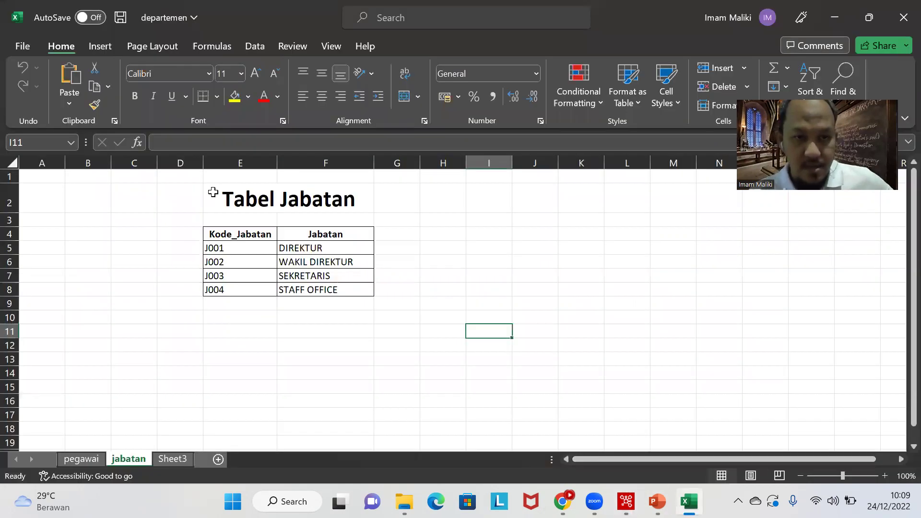
left_click(8, 177)
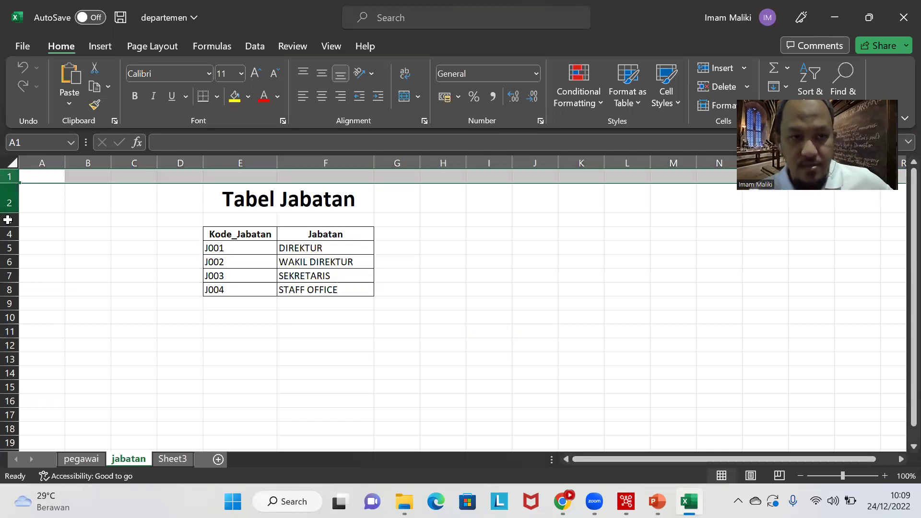
left_click(8, 204)
left_click(9, 224)
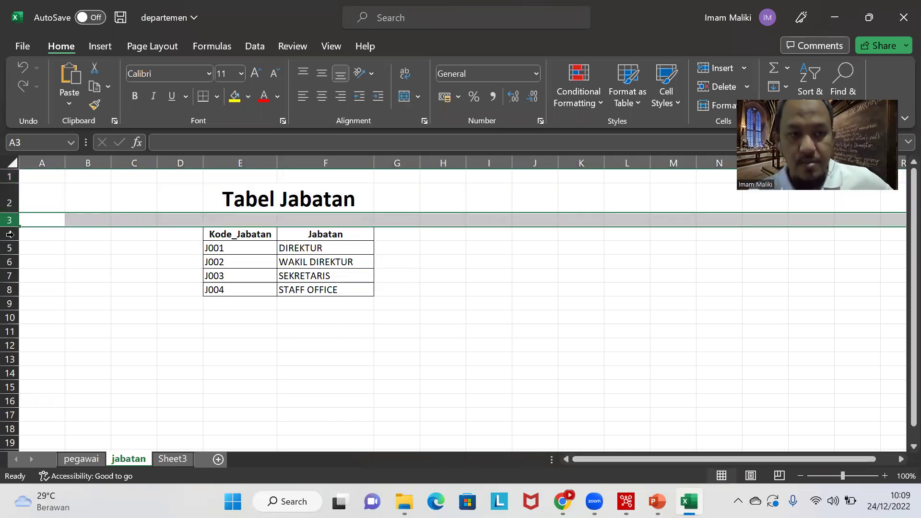
left_click(9, 234)
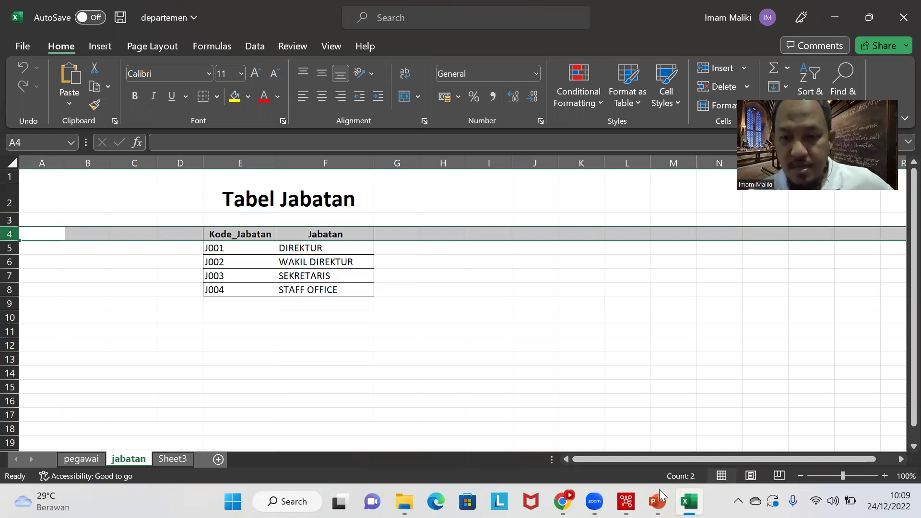
key("alt+Tab")
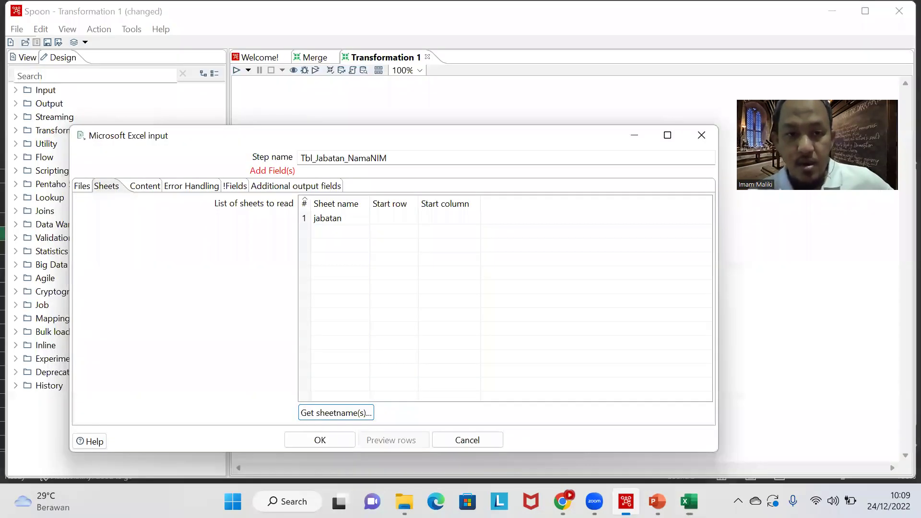
left_click(389, 216)
type("3")
Count the columns across to Kode_Jabatan in Excel, and set the jabatan sheet's start column to 4 in Spoon
key("alt+Tab")
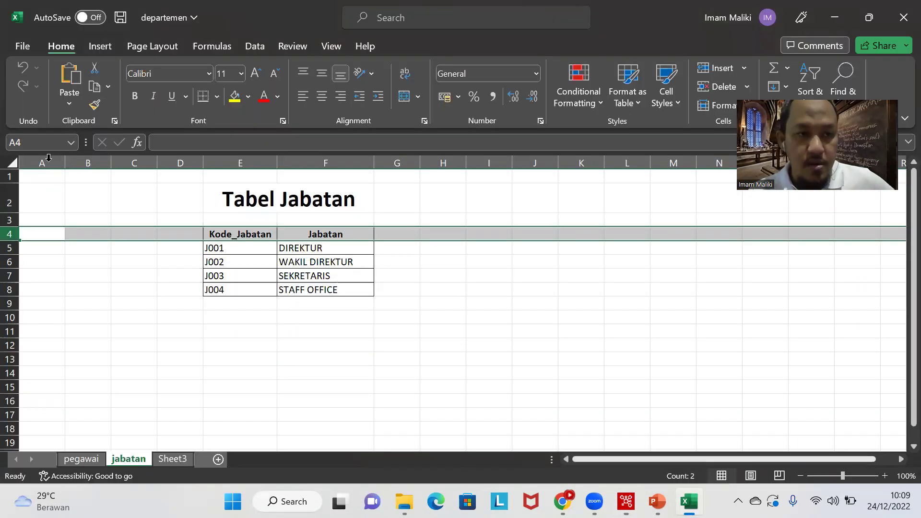
left_click(48, 161)
left_click(92, 160)
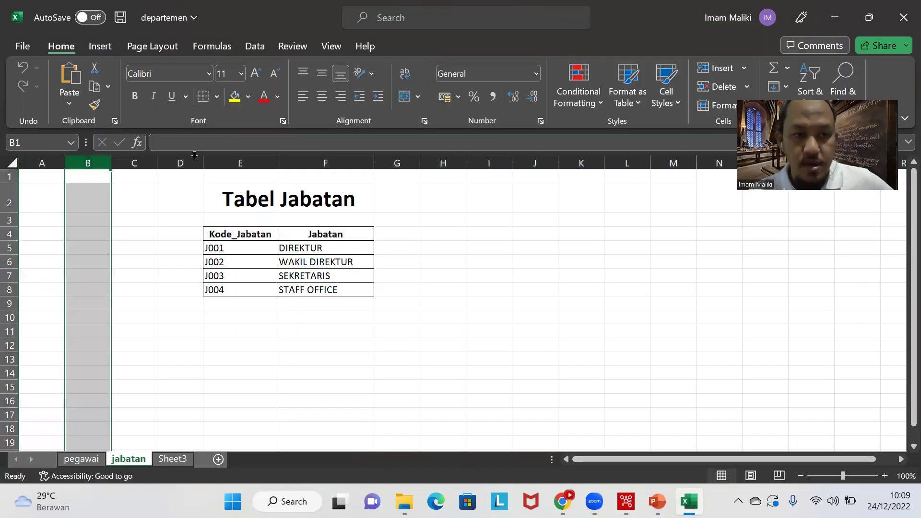
left_click(120, 159)
left_click(181, 161)
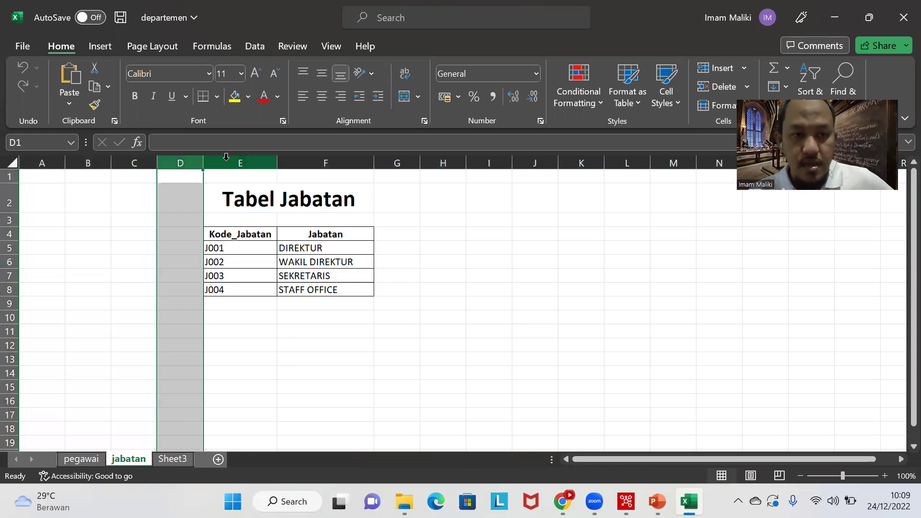
left_click(226, 157)
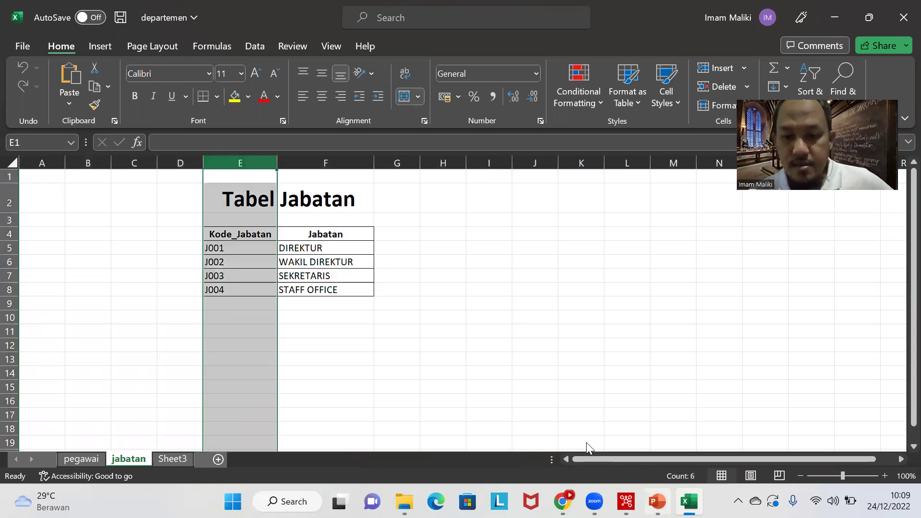
key("alt+Tab")
left_click(429, 223)
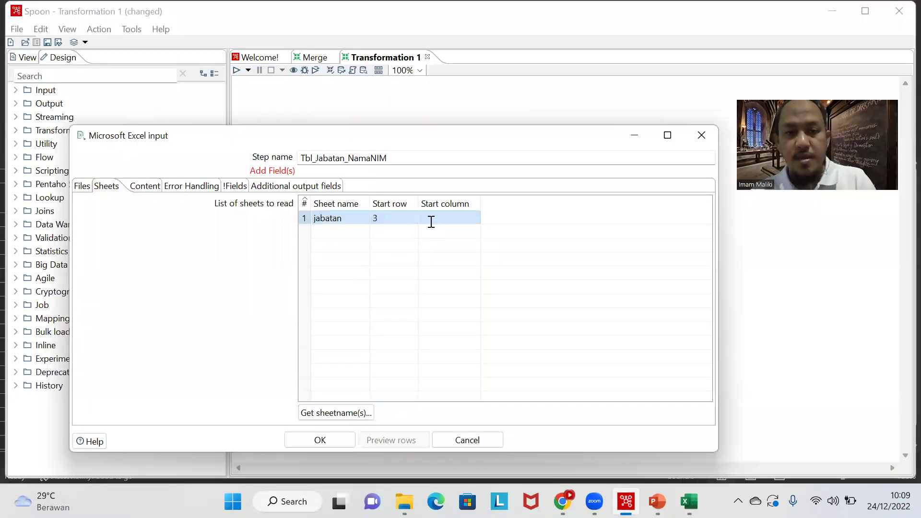
type("4")
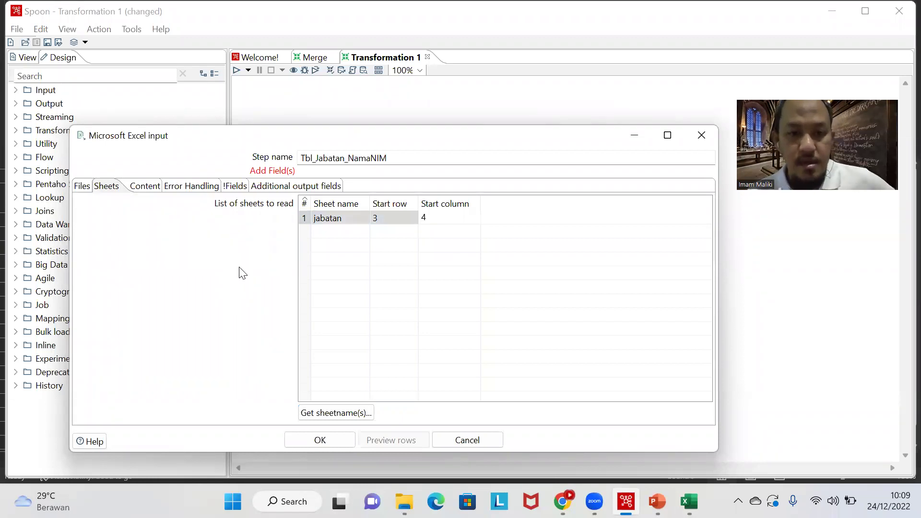
Load the jabatan fields from the header row, and consult the "Setting Fields Tabel Jabatan" slide in PowerPoint
left_click(235, 187)
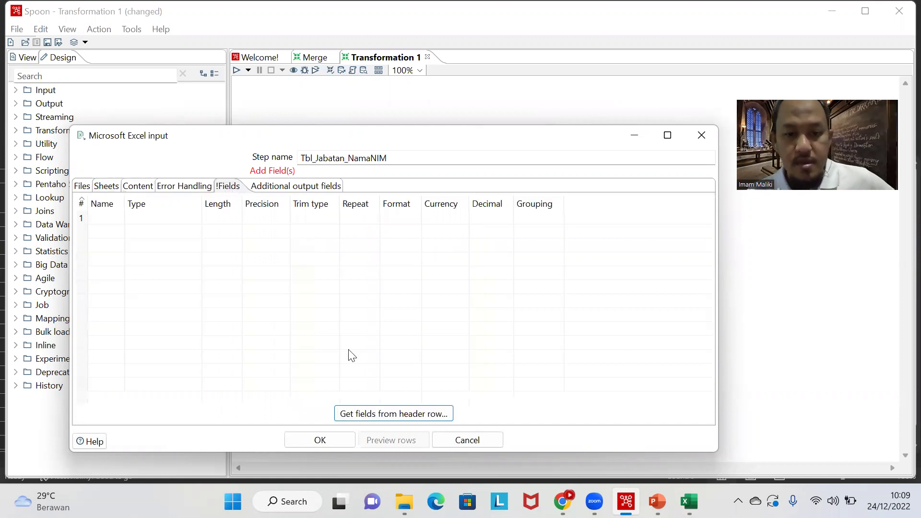
left_click(394, 419)
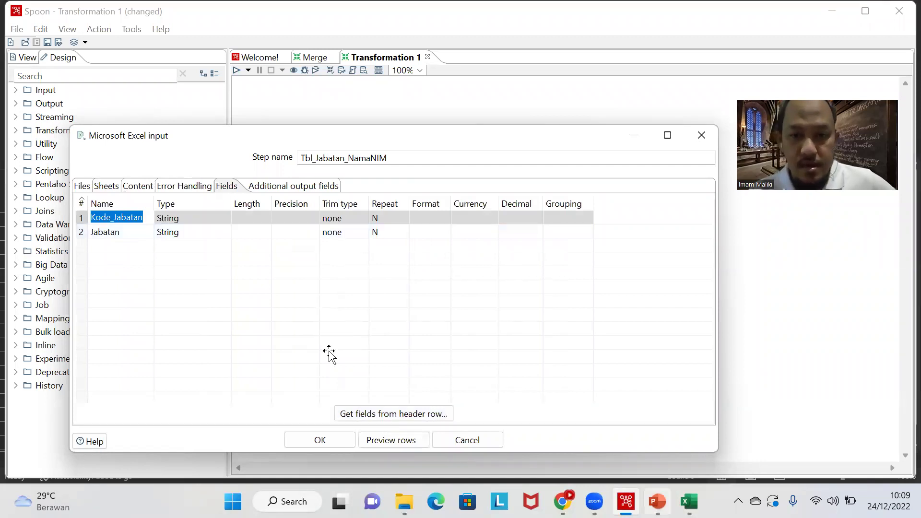
key("alt+Tab")
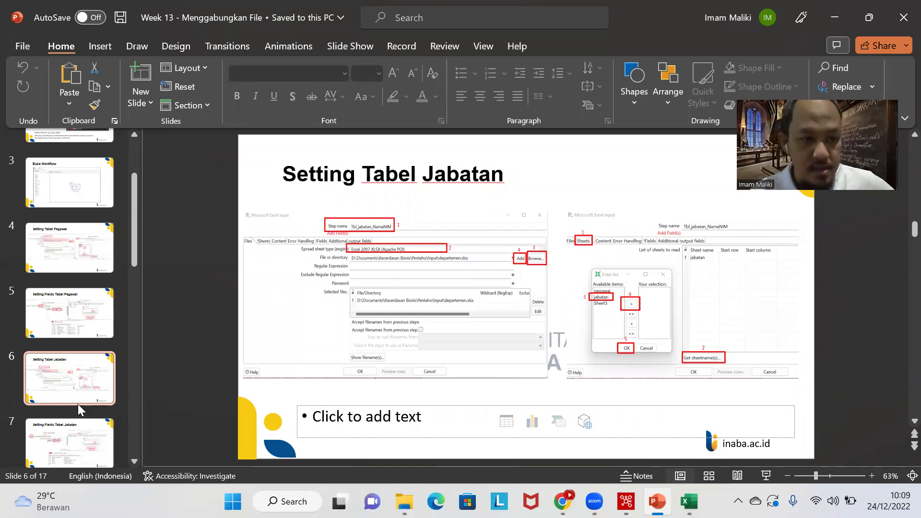
left_click(80, 435)
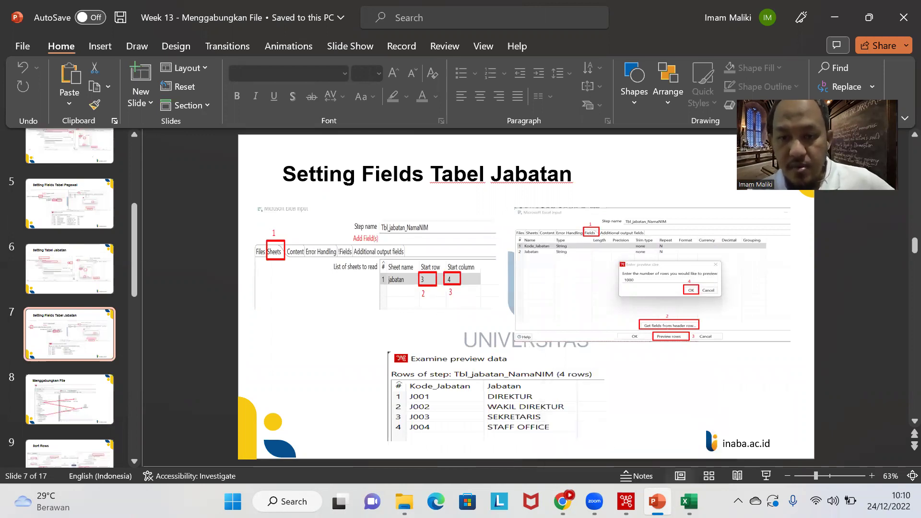
Switch back to Spoon, preview up to 1000 rows of Tbl_Jabatan_NamaNIM, and compare them with the jabatan sheet in Excel
key("alt+Tab")
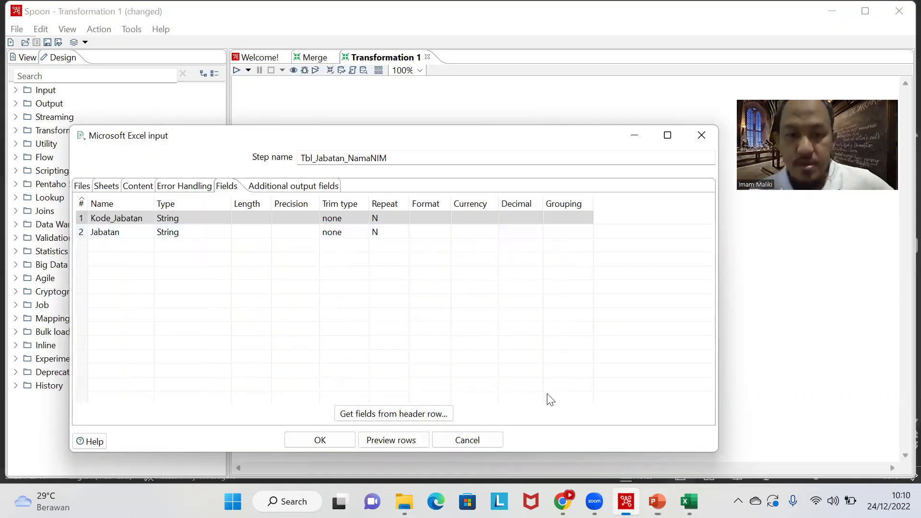
left_click(409, 441)
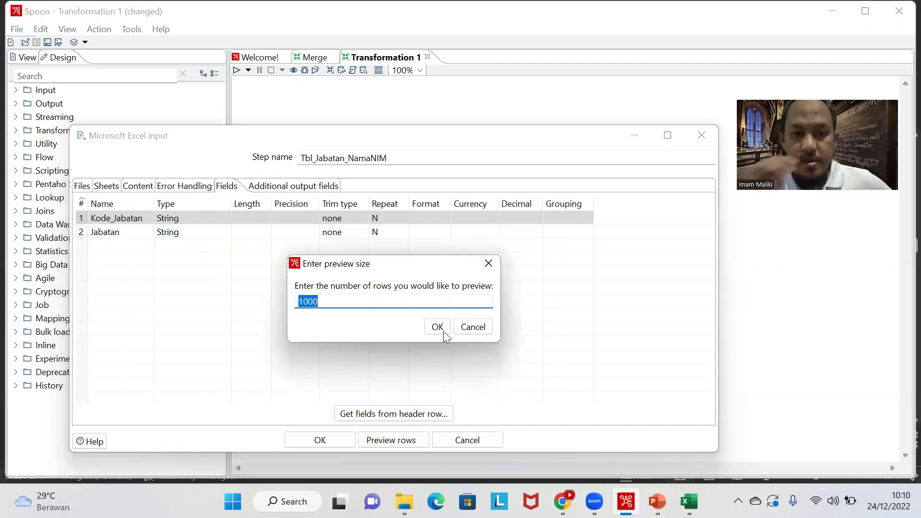
left_click(444, 333)
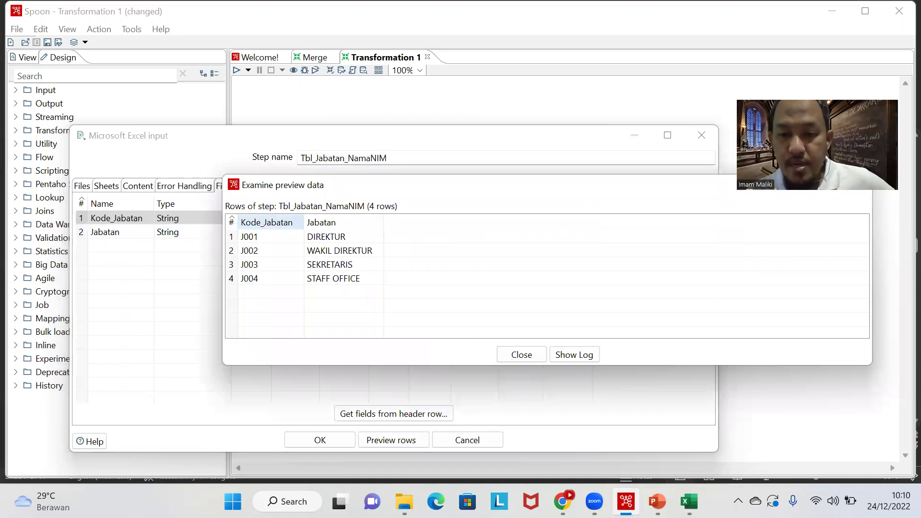
key("alt+Tab")
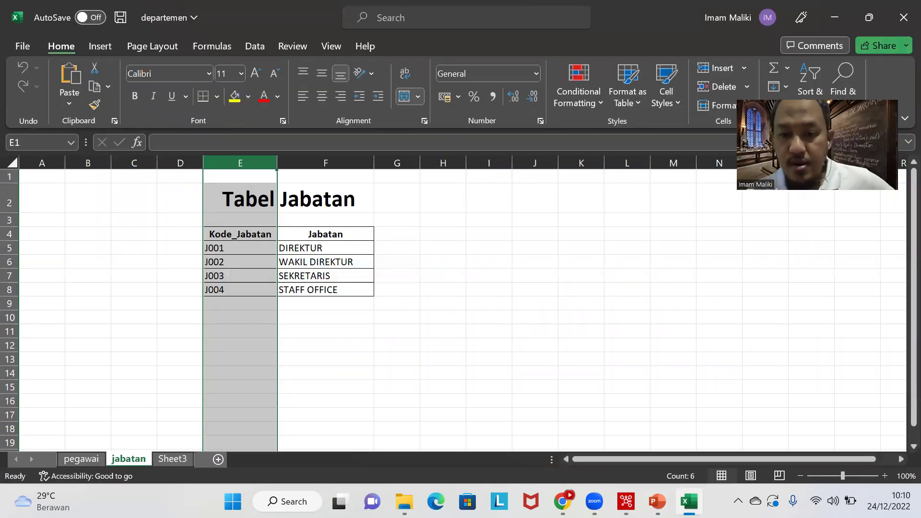
Return to Spoon, close the jabatan preview data, and accept the Tbl_Jabatan_NamaNIM Excel input settings
left_click(325, 248)
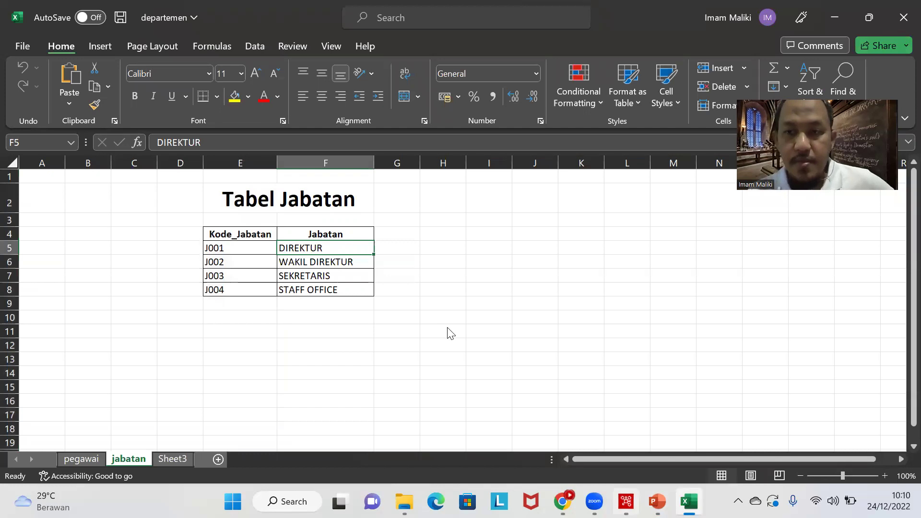
key("alt+Tab")
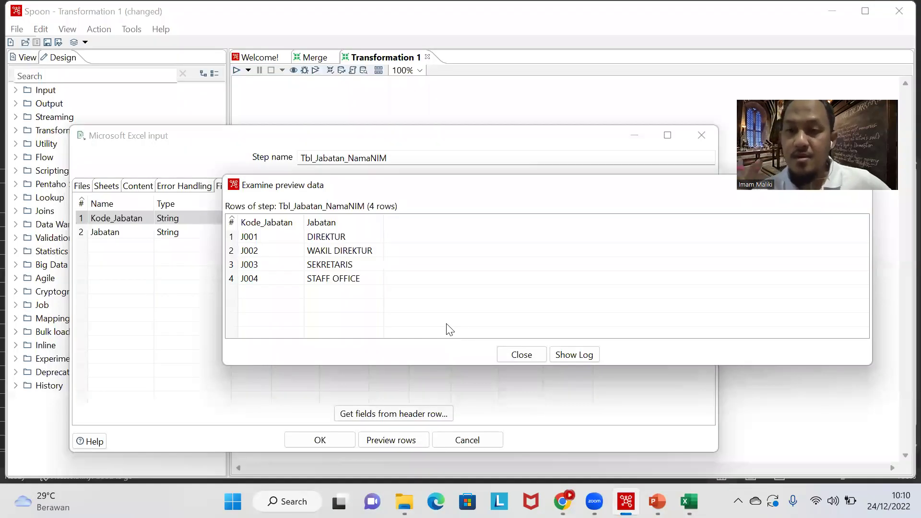
left_click(519, 355)
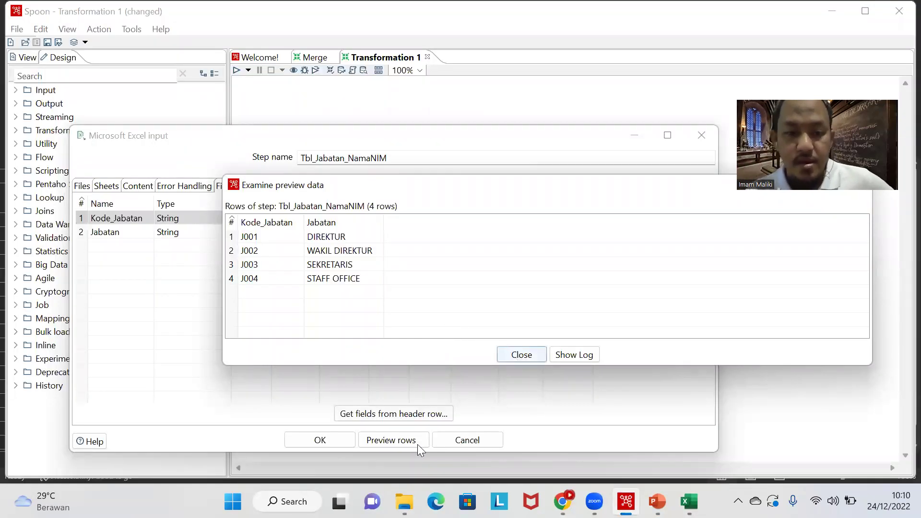
left_click(320, 440)
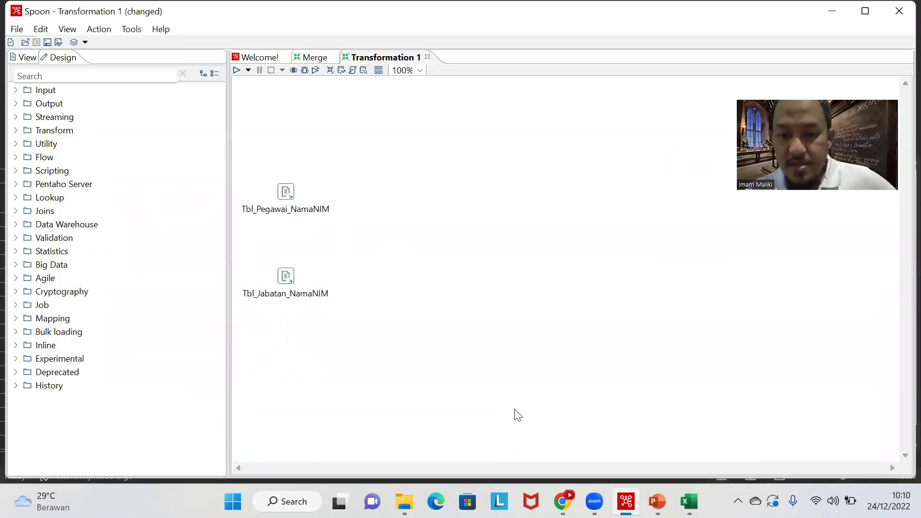
Switch to PowerPoint and read the "Menggabungkan File" slide about placing the sort and join steps
key("alt+Tab")
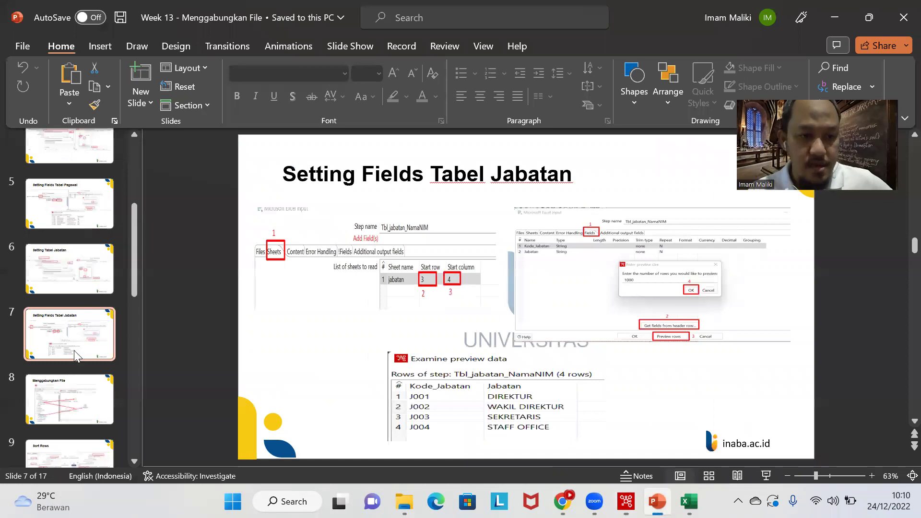
scroll(74, 356, "down", 1)
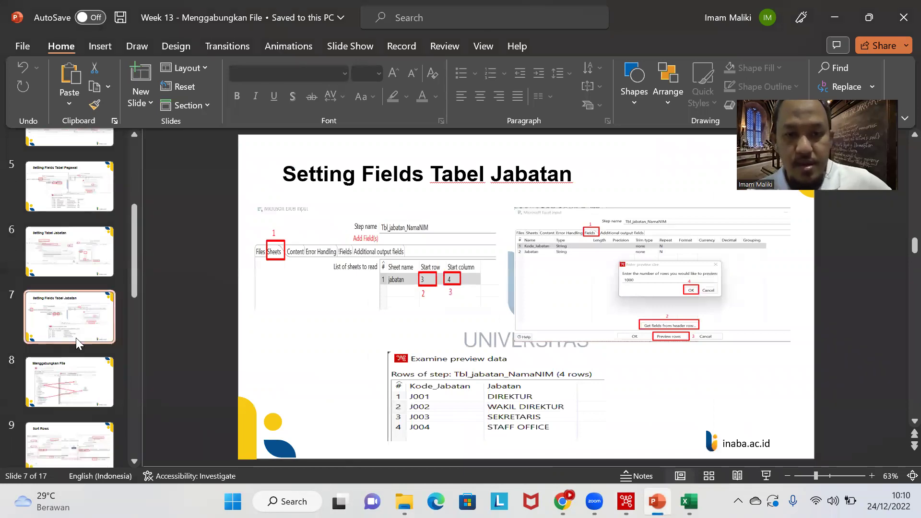
key("Down")
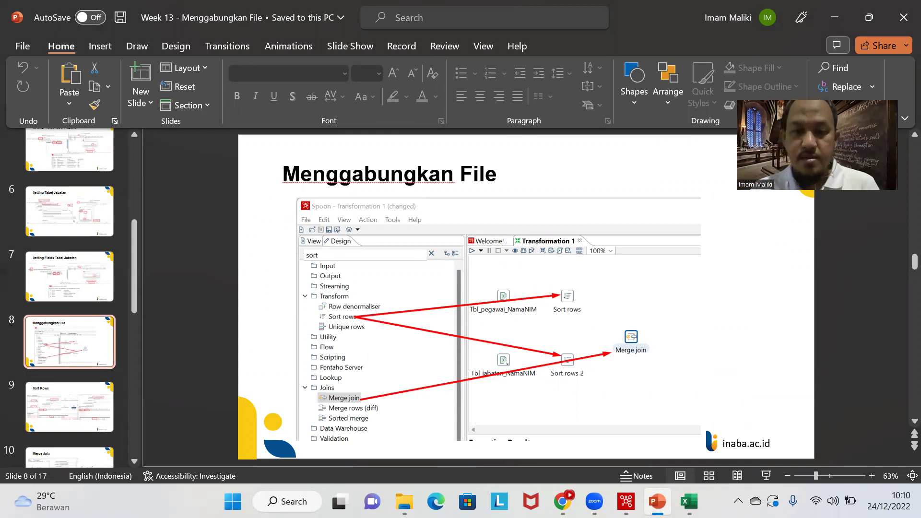
Switch back to Spoon, search the steps for "sort", and add a Sort rows step beside each Excel input plus one Merge join
key("alt+Tab")
left_click(95, 77)
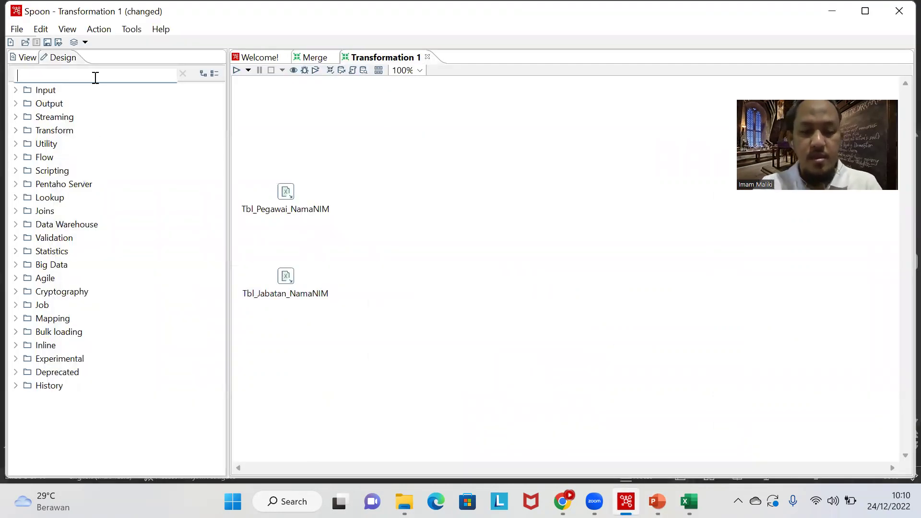
type("sort")
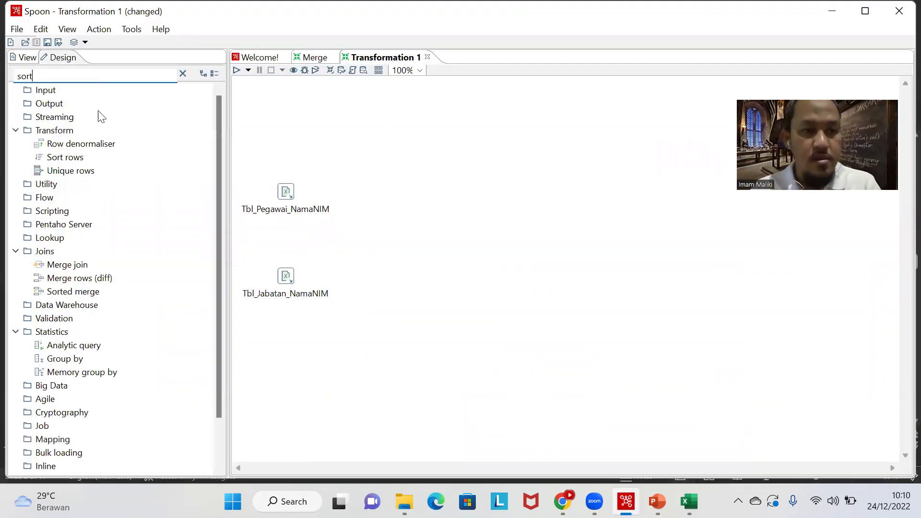
left_click_drag(81, 156, 371, 191)
left_click_drag(66, 158, 363, 277)
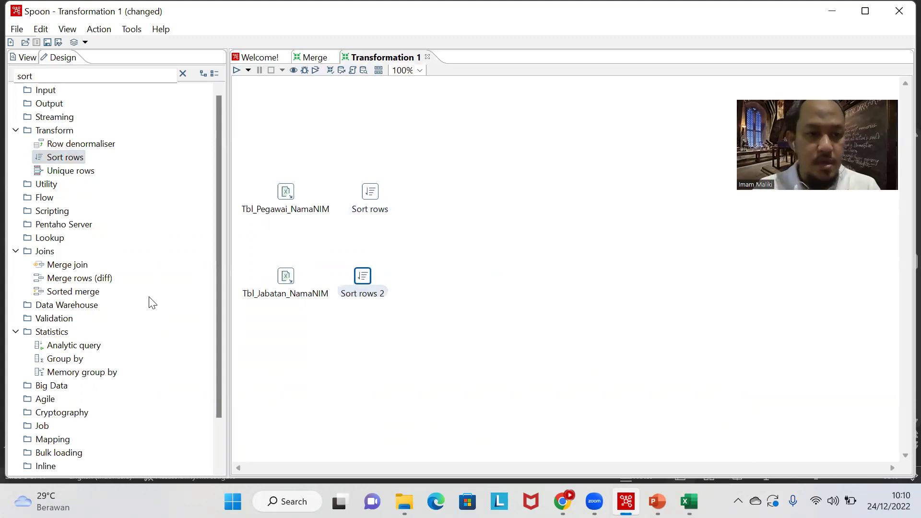
left_click_drag(67, 265, 462, 245)
Narrow the step list to widen the canvas, and move all five steps together toward the canvas's upper-left corner
mouse_move(225, 166)
left_mouse_down()
mouse_move(191, 156)
mouse_move(231, 153)
left_mouse_up()
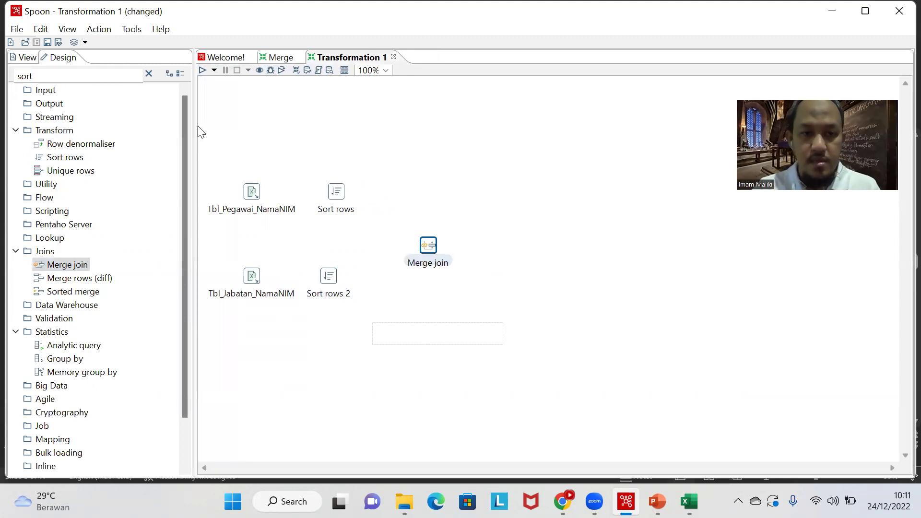
key("ctrl+a")
left_click_drag(248, 199, 241, 183)
left_click_drag(240, 136, 242, 131)
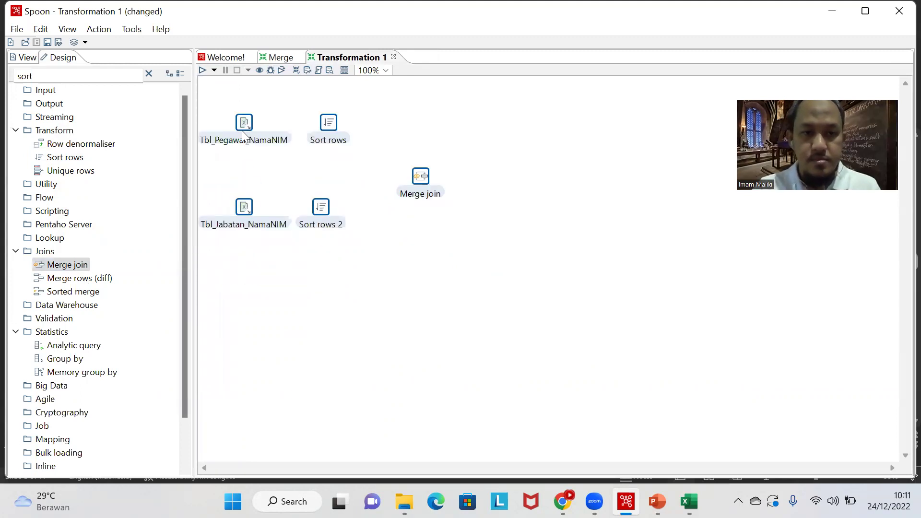
left_click(287, 211)
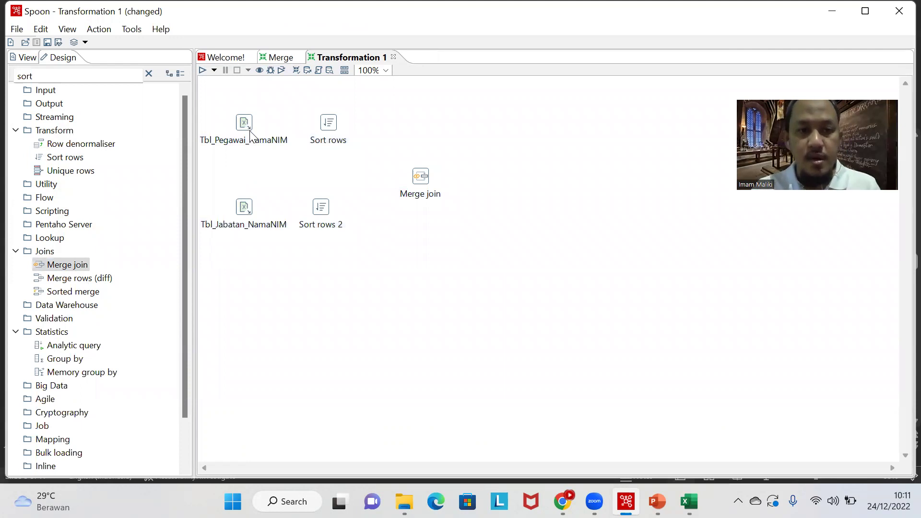
Connect Tbl_Pegawai_NamaNIM to Sort rows and Tbl_Jabatan_NamaNIM to Sort rows 2 with hops
left_click(244, 125)
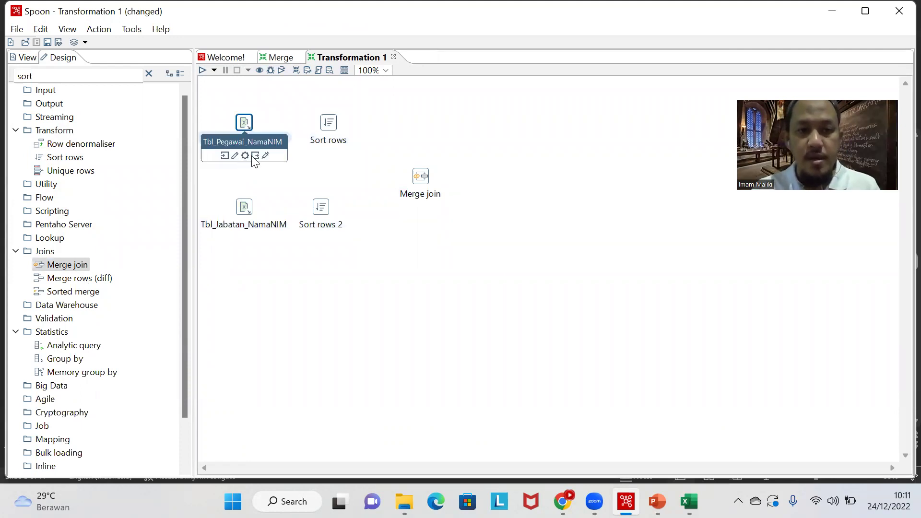
left_click_drag(335, 126, 329, 126)
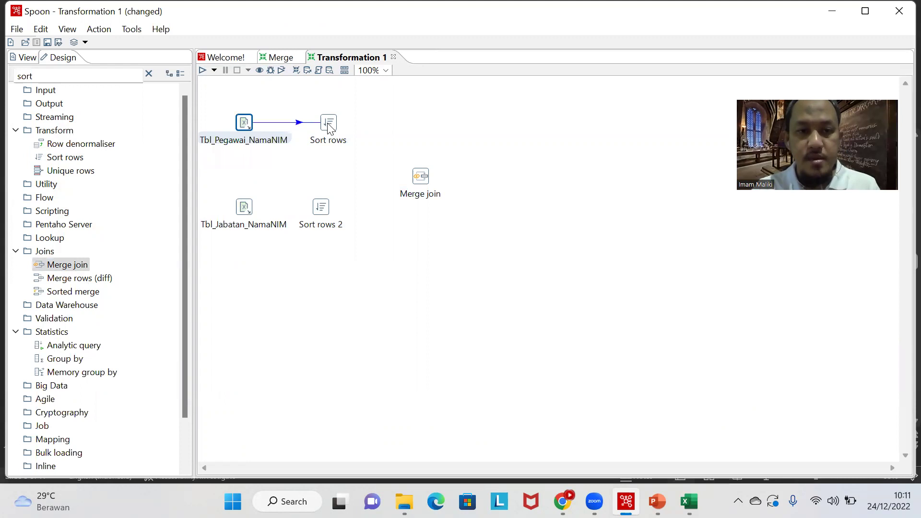
left_click(247, 207)
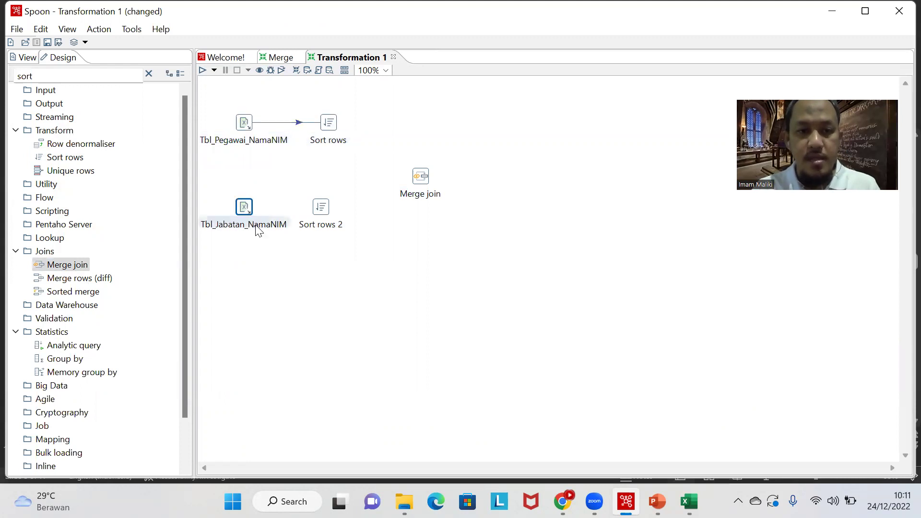
mouse_move(254, 230)
left_click_drag(256, 240, 322, 207)
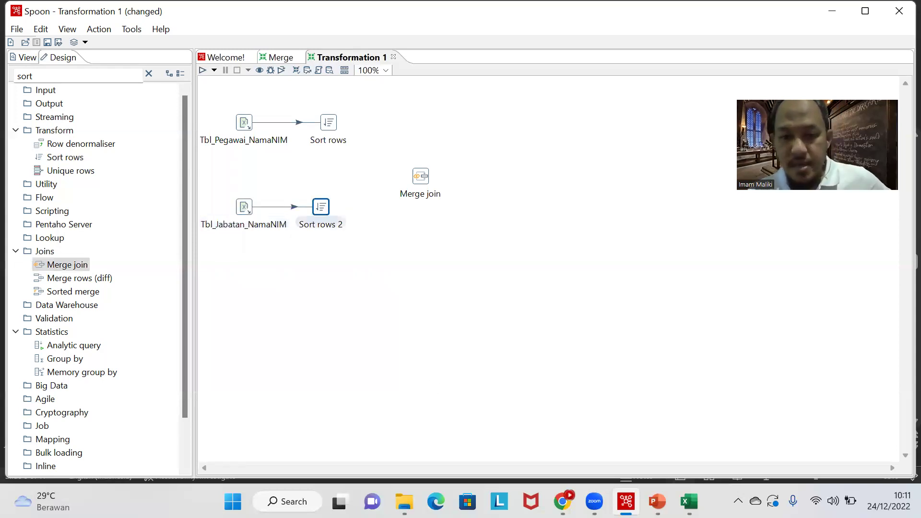
Consult the "Sort Rows" and "Merge Join" slides in PowerPoint for the sort and join settings
left_click(657, 501)
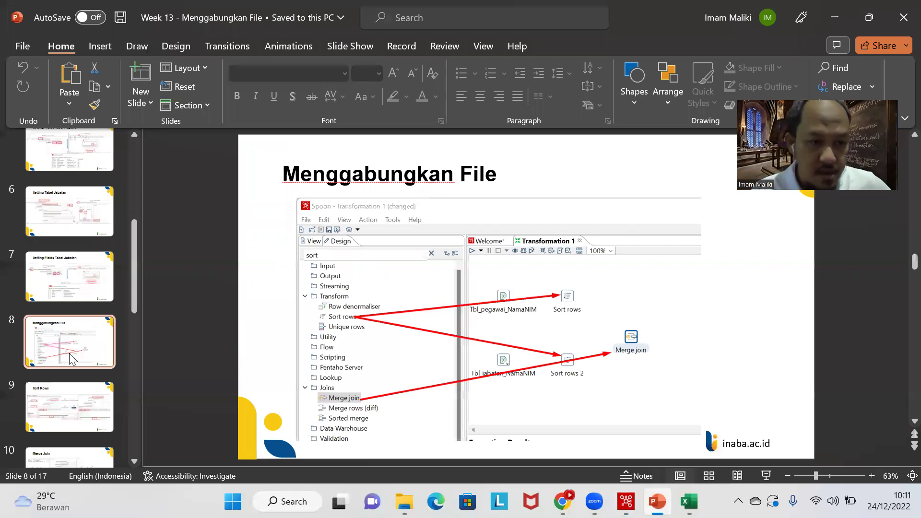
left_click(77, 396)
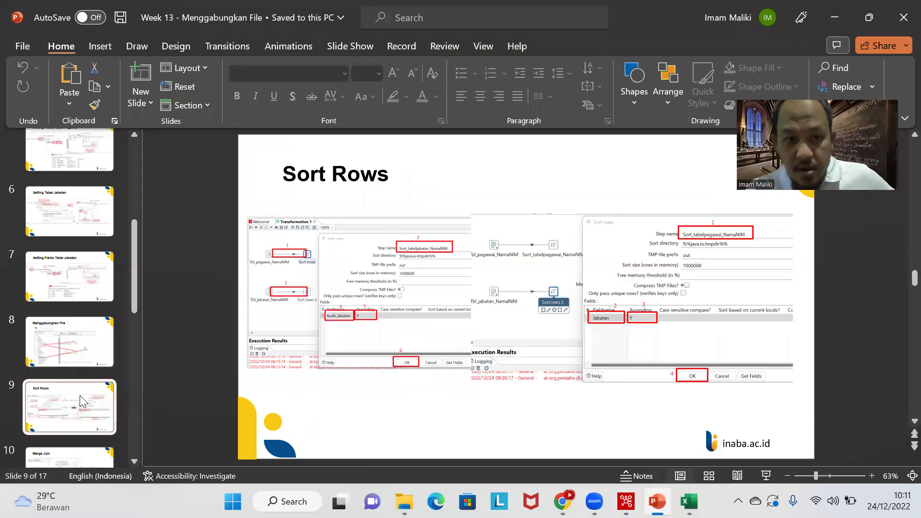
left_click(78, 457)
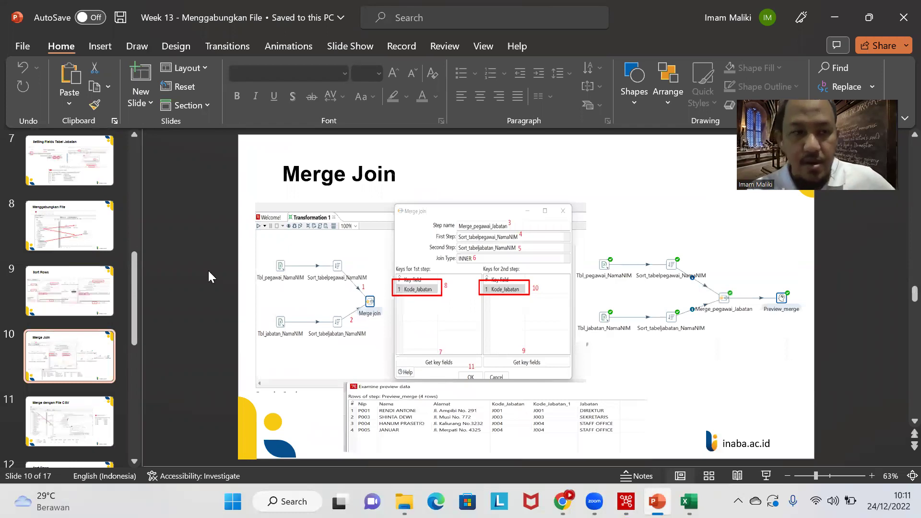
left_click(82, 238)
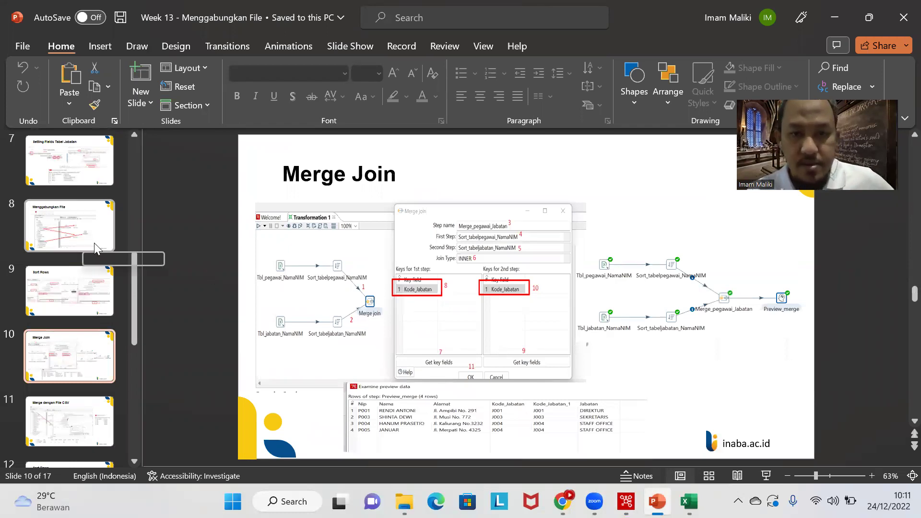
left_click(84, 300)
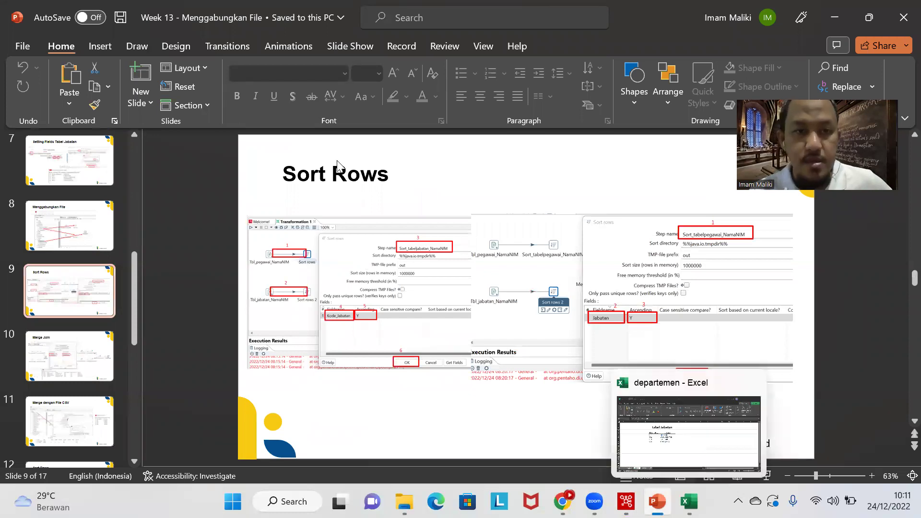
Back in Spoon, open the Sort rows step fed by Tbl_Pegawai_NamaNIM and rename it Sort_Tbl_Pegawai
key("alt+Tab")
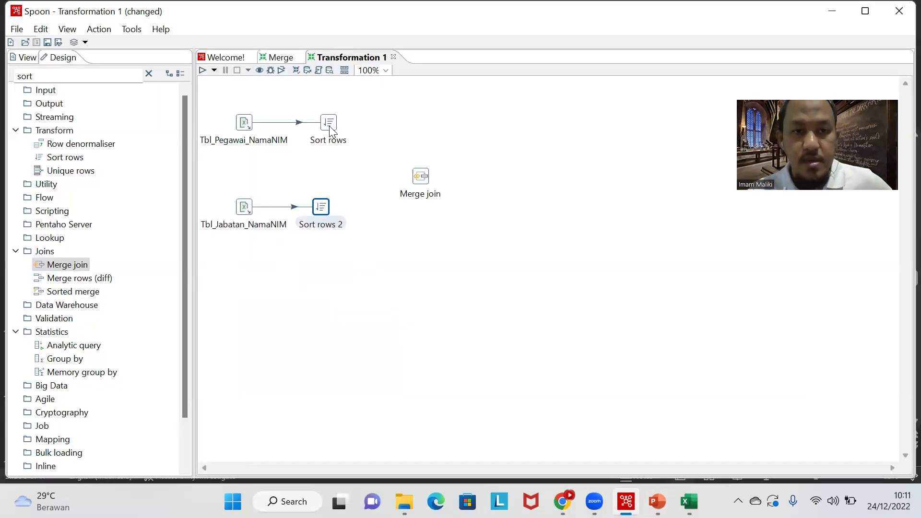
double_click(355, 143)
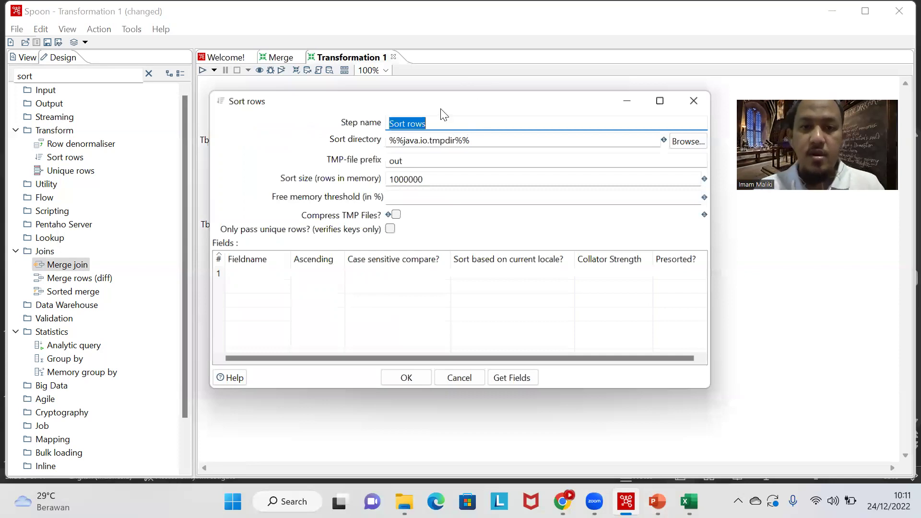
key("End")
key("BackSpace")
key("BackSpace")
key("BackSpace")
key("BackSpace")
key("BackSpace")
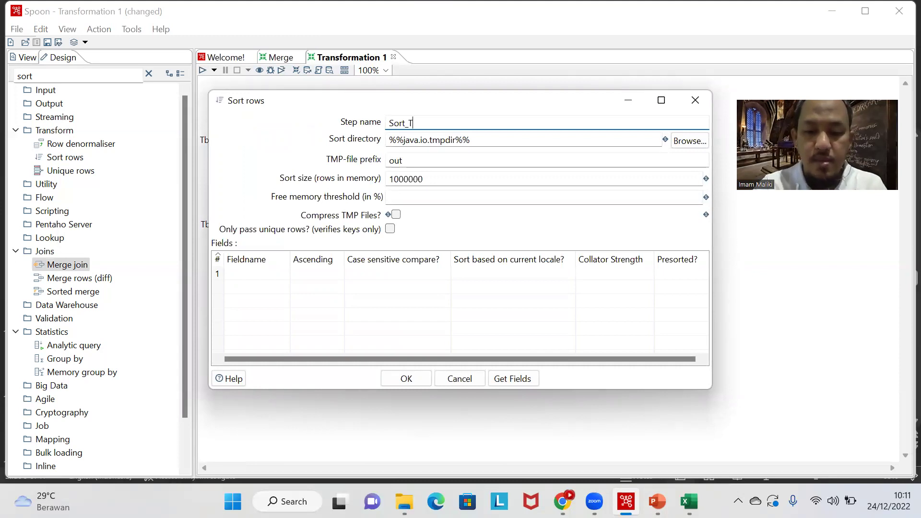
type("_Tbl_Pegawai")
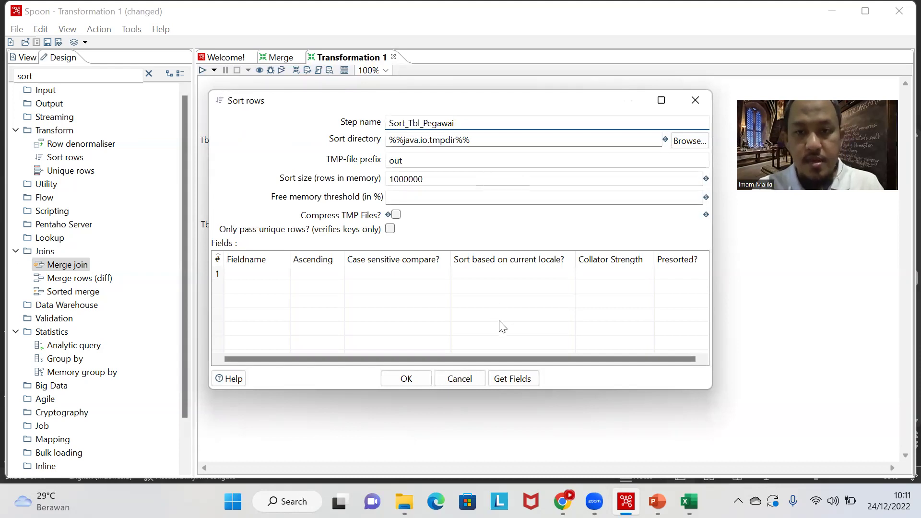
Load all incoming pegawai fields as ascending sort fields in Sort_Tbl_Pegawai and accept the settings
left_click(524, 380)
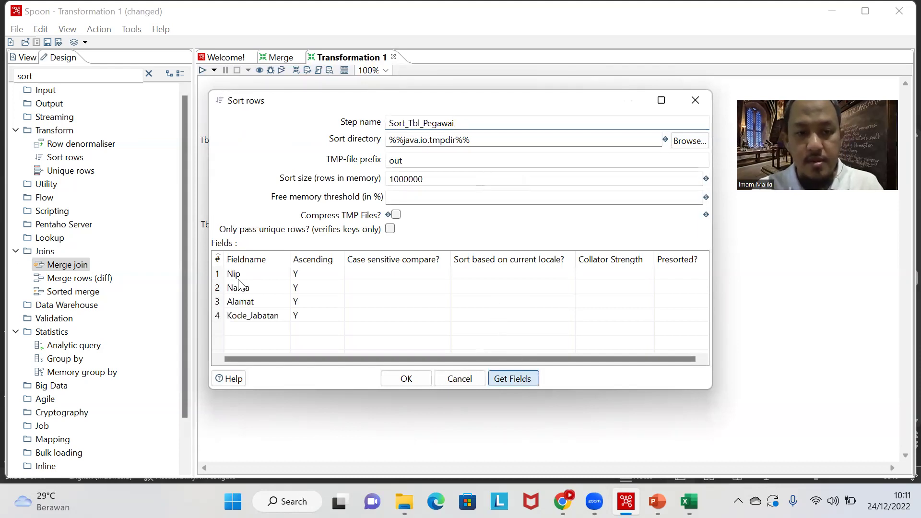
left_click(252, 288)
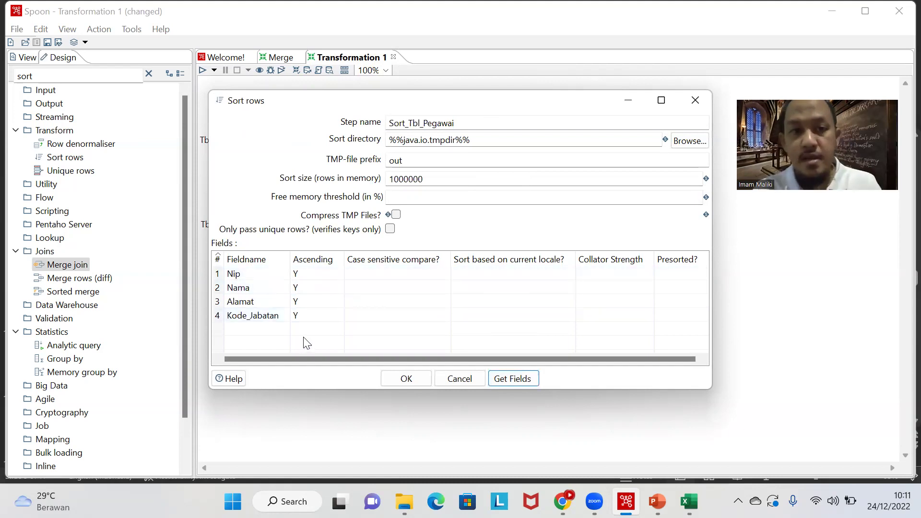
left_click(418, 381)
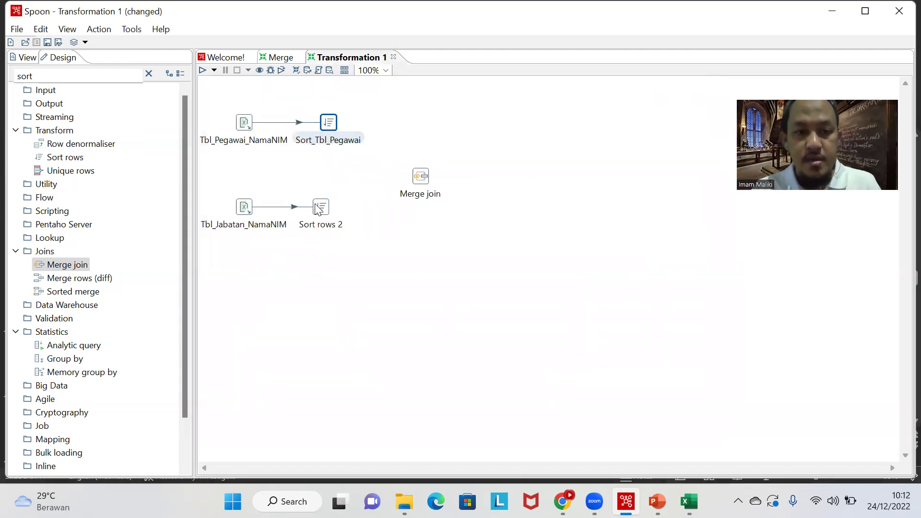
Rename Sort rows 2 as Sort_Tbl_Jabatan, load its incoming fields as ascending sort fields, and accept the settings
right_click(317, 210)
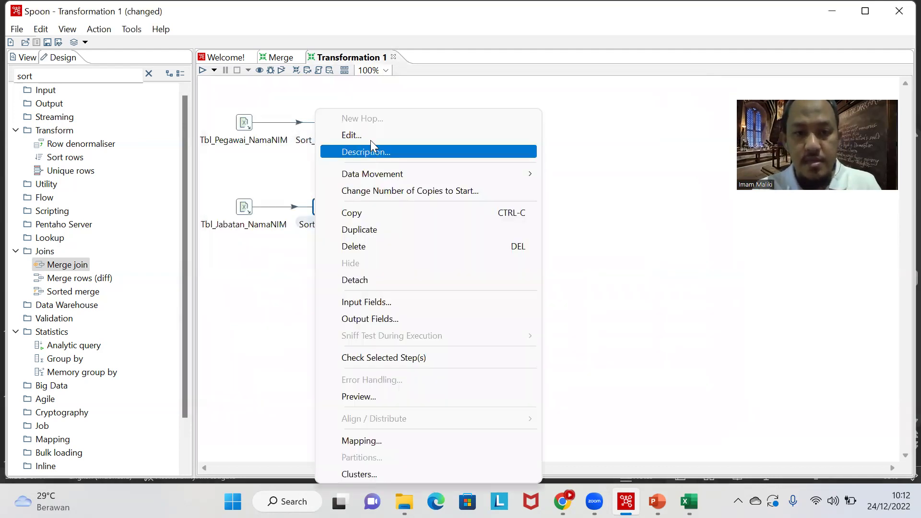
left_click(416, 131)
left_click_drag(451, 123, 407, 123)
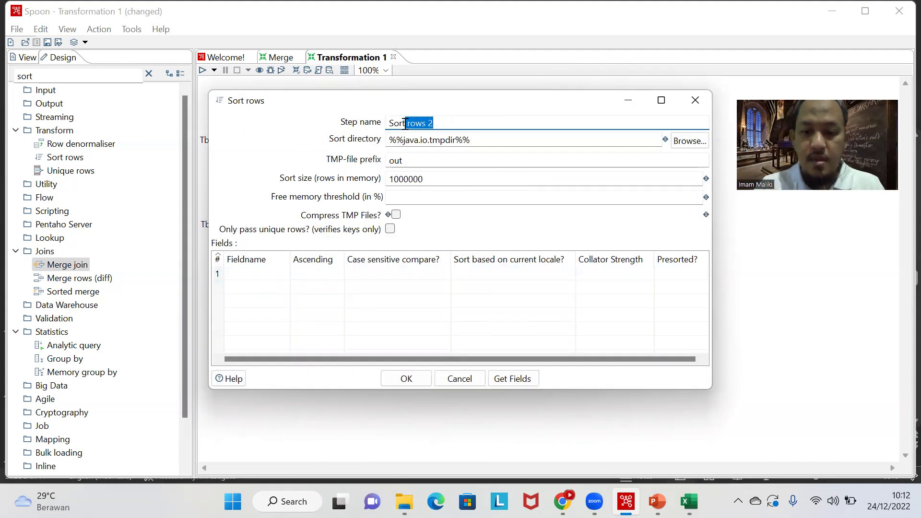
key("BackSpace")
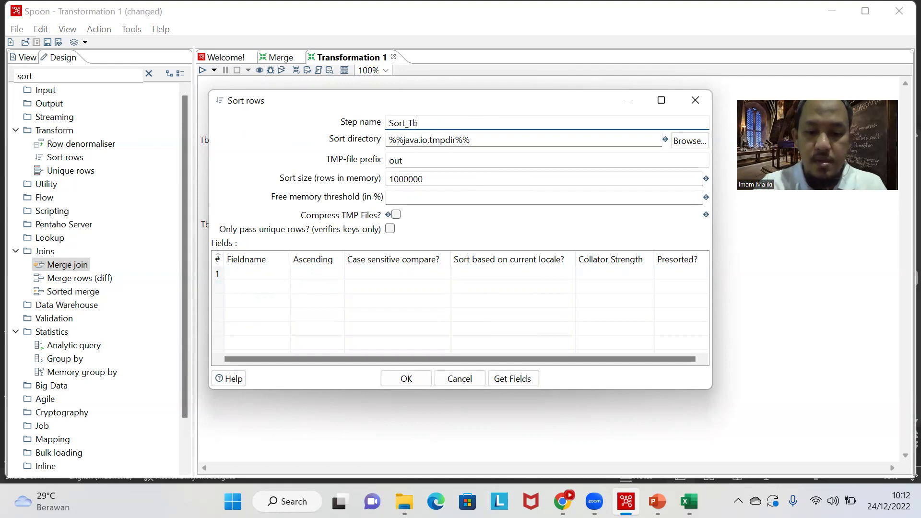
type("_Tbl_Jabatan")
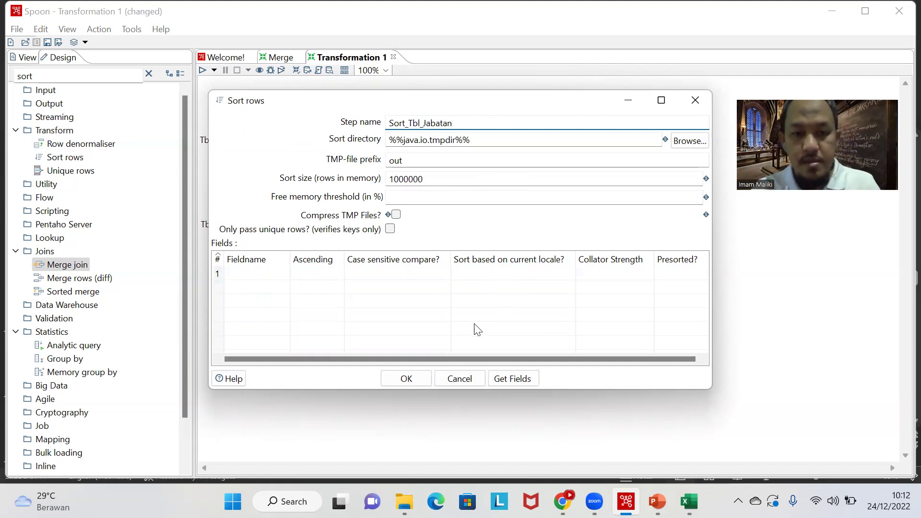
left_click(504, 378)
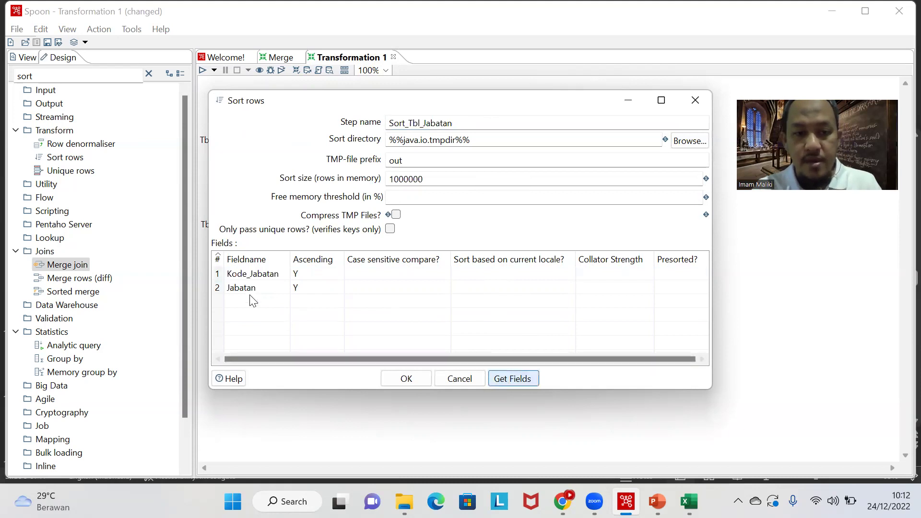
left_click(406, 379)
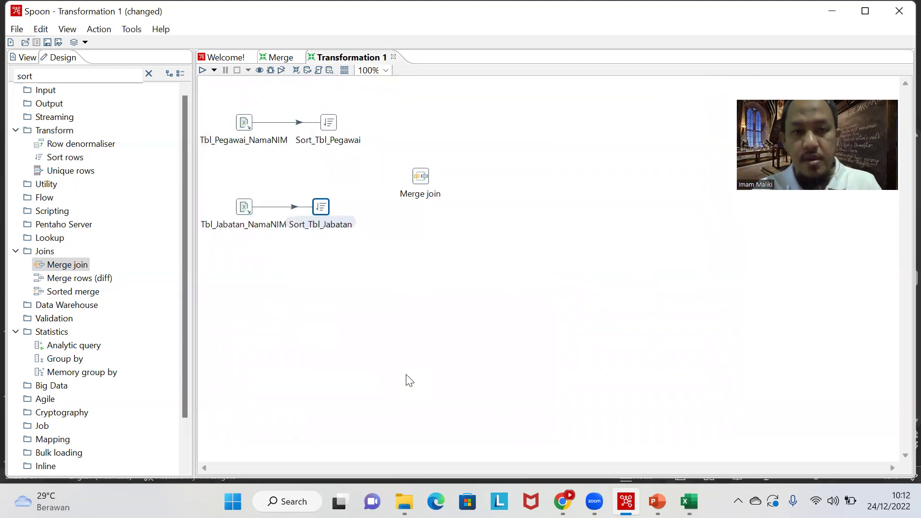
Connect the outputs of Sort_Tbl_Pegawai and Sort_Tbl_Jabatan to the Merge join step
left_click(330, 126)
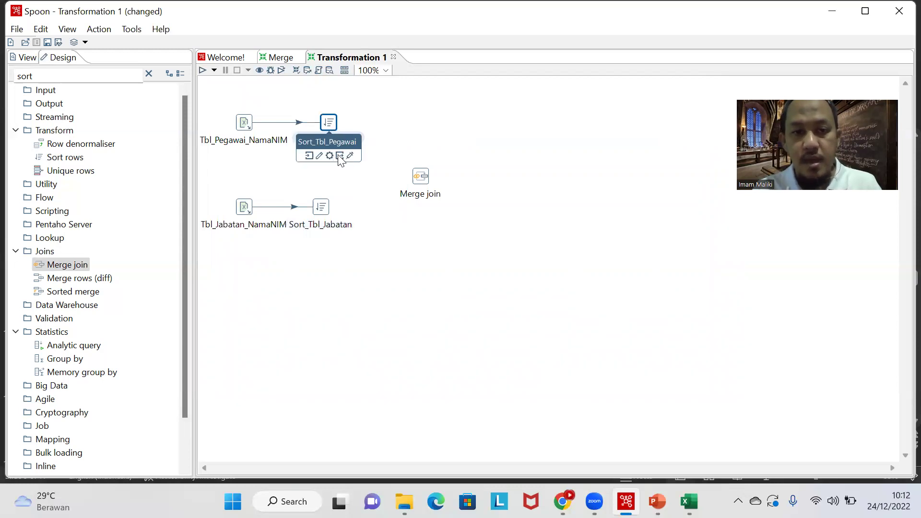
left_click_drag(339, 158, 420, 181)
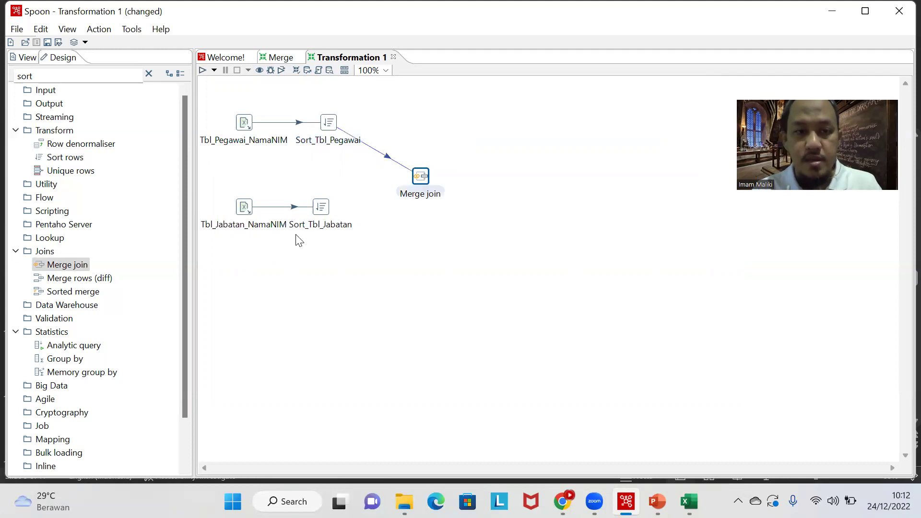
left_click(317, 208)
mouse_move(318, 207)
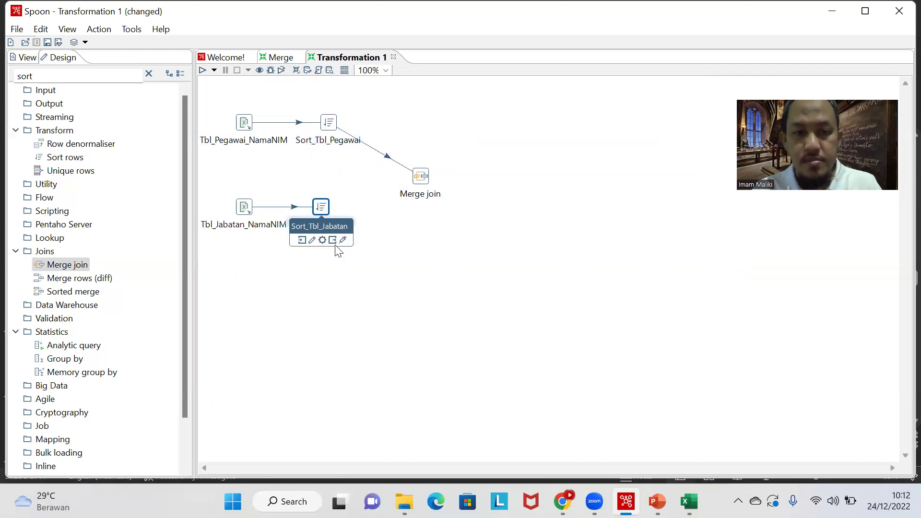
left_click_drag(334, 241, 420, 182)
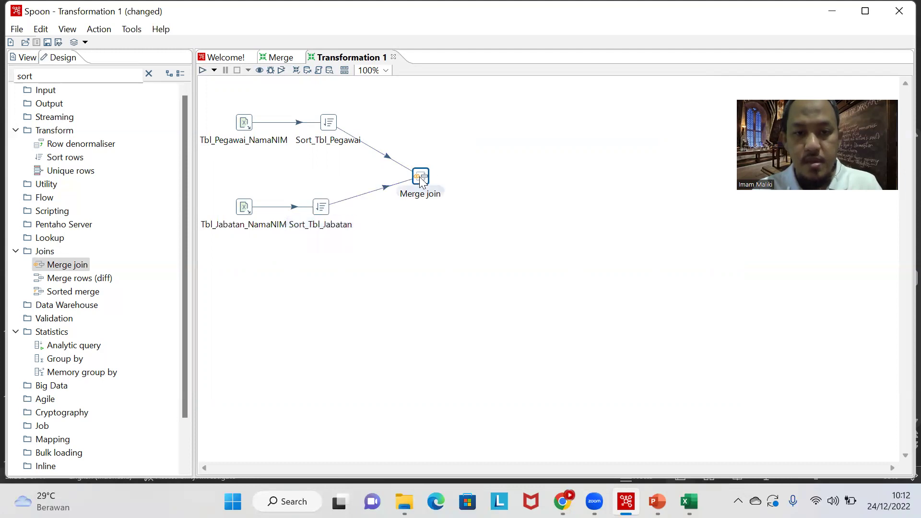
Consult the "Merge Join" slide in PowerPoint and rename the Merge join step in Spoon as Merge_Pegawai_Jabatan
left_click(657, 502)
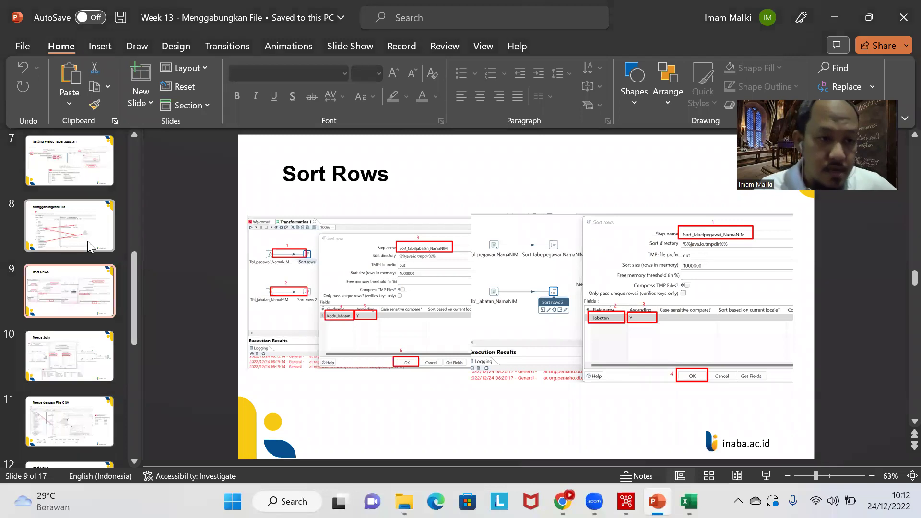
left_click(83, 350)
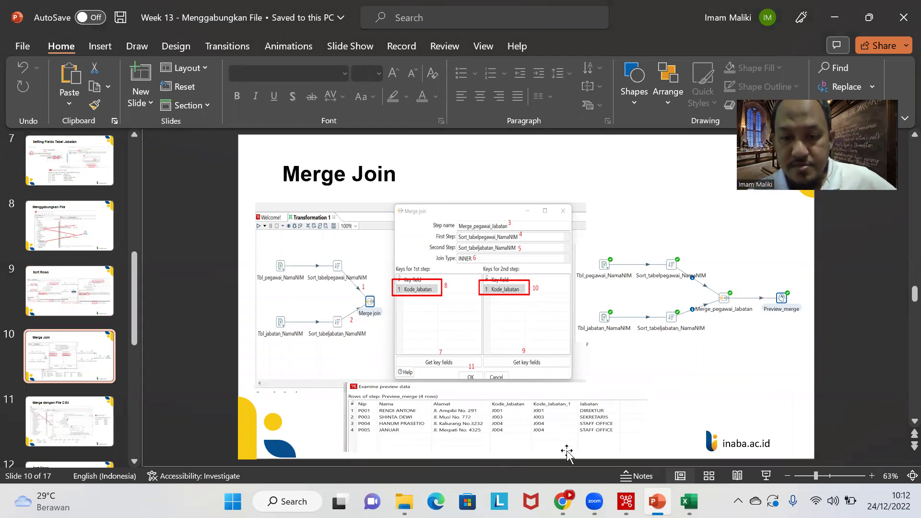
mouse_move(689, 501)
left_click(626, 502)
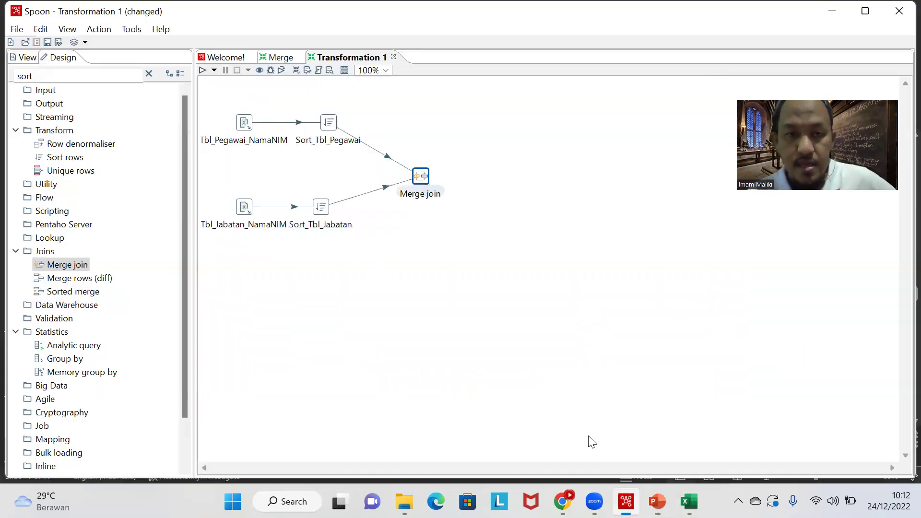
right_click(421, 178)
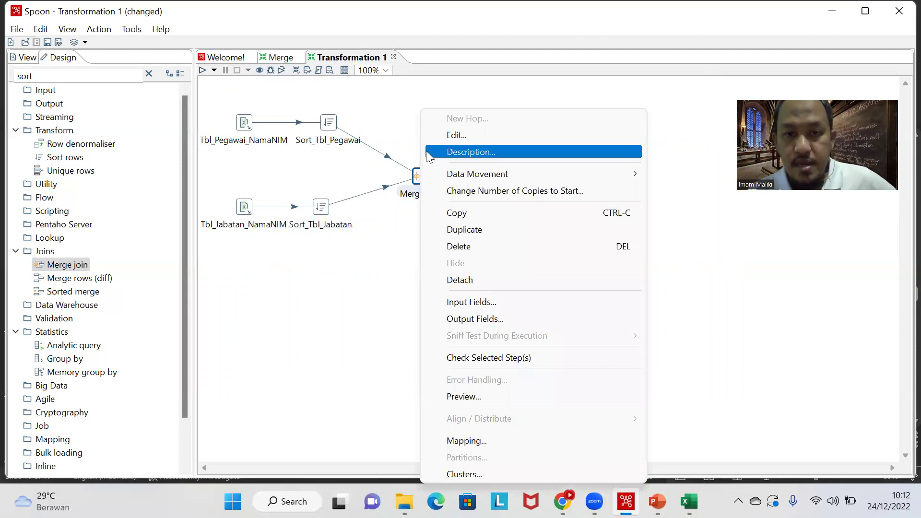
left_click(437, 135)
left_click_drag(445, 261, 525, 103)
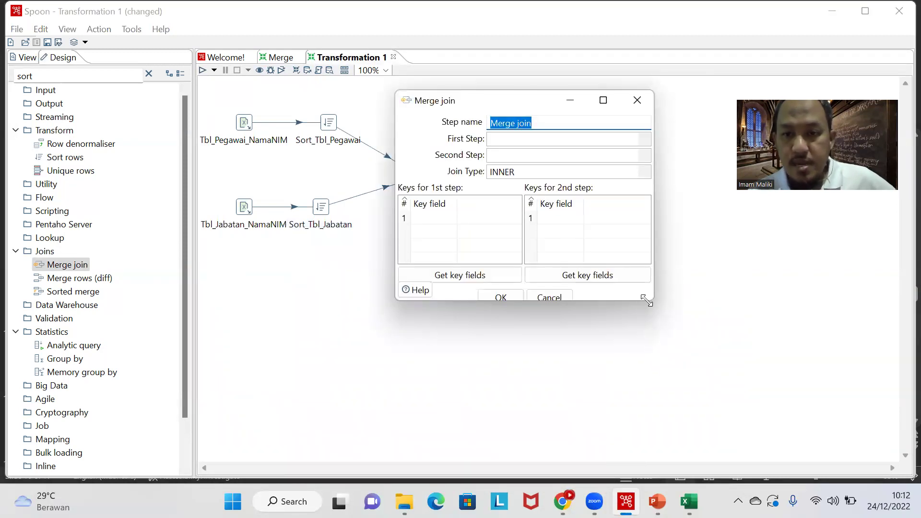
left_click_drag(647, 301, 810, 397)
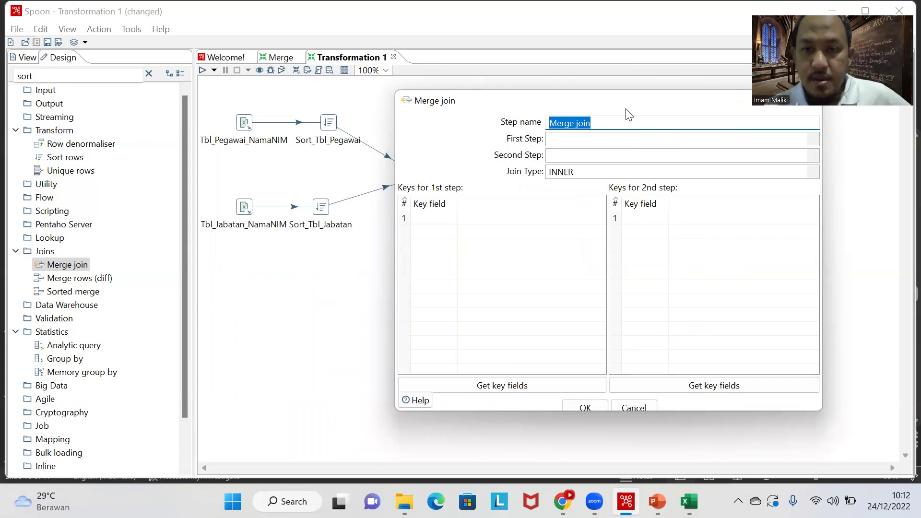
left_click_drag(626, 109, 673, 141)
left_click(657, 501)
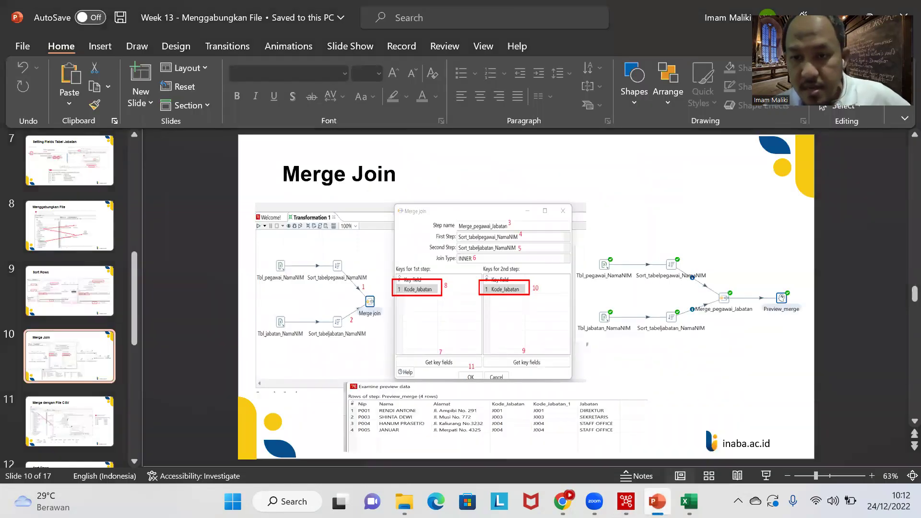
left_click(626, 502)
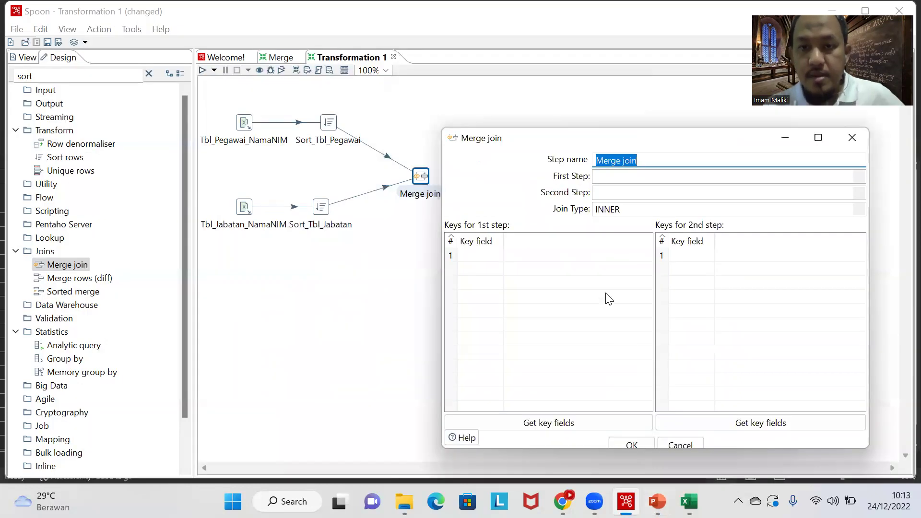
left_click(648, 161)
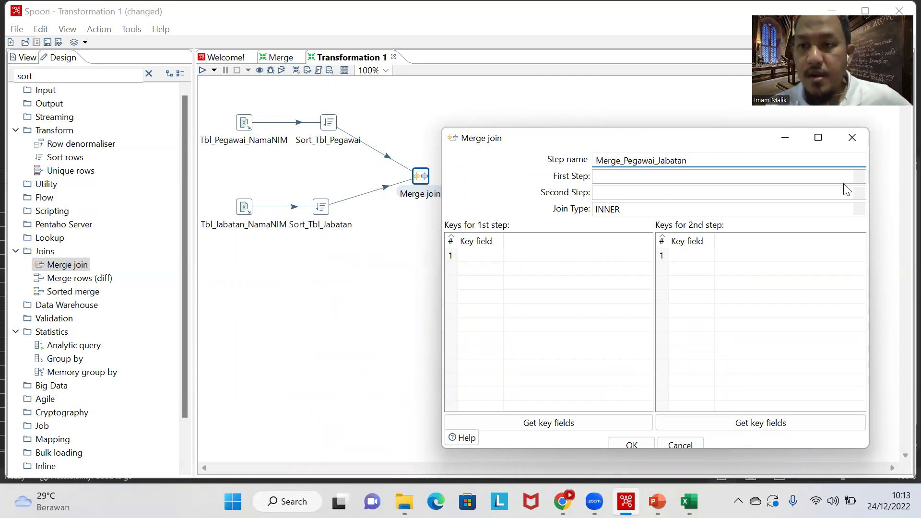
Set the join's first step to Sort_Tbl_Pegawai, its second step to Sort_Tbl_Jabatan, and the join type to INNER
left_click(861, 176)
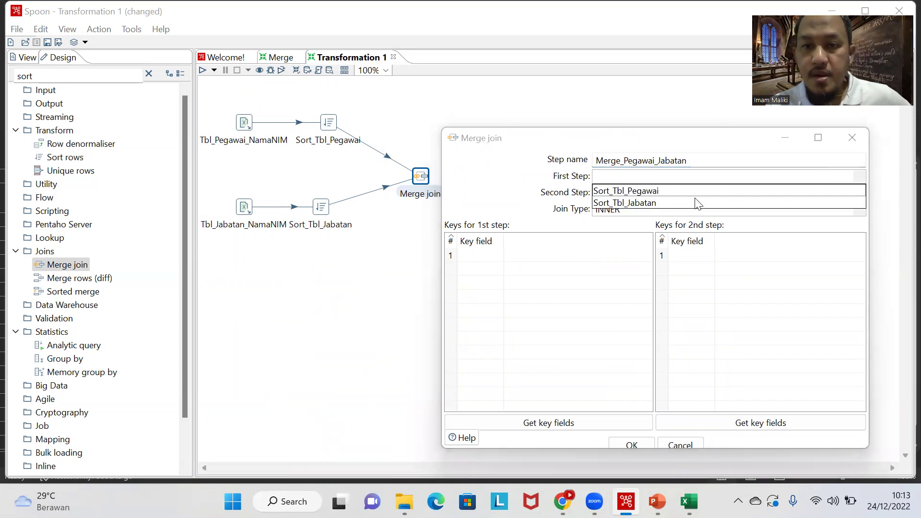
left_click(625, 191)
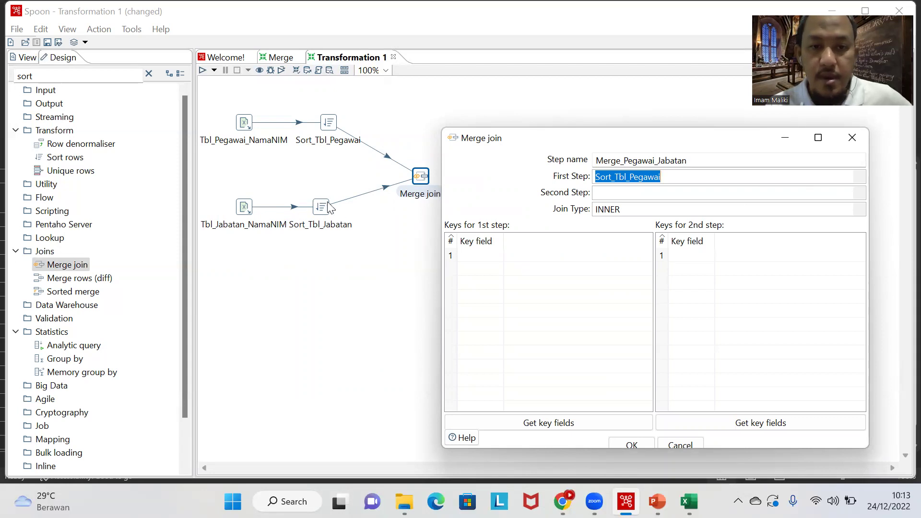
left_click(863, 189)
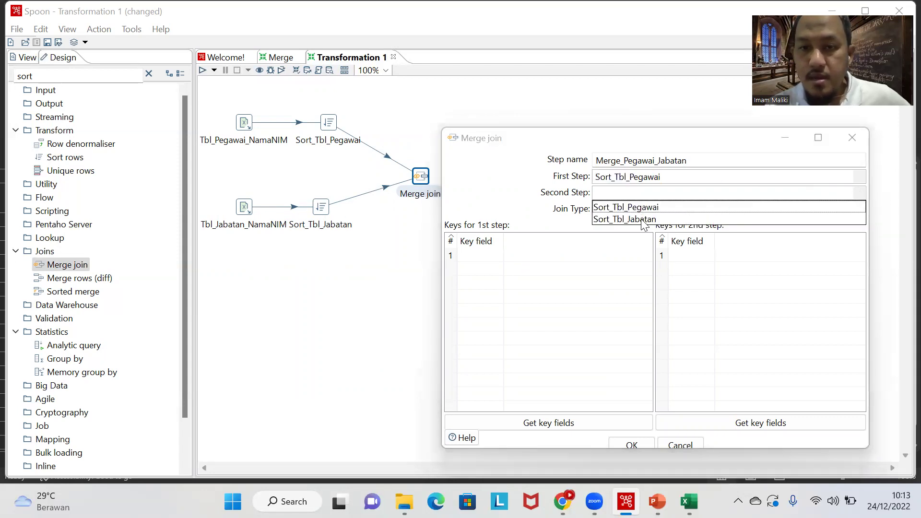
left_click(641, 219)
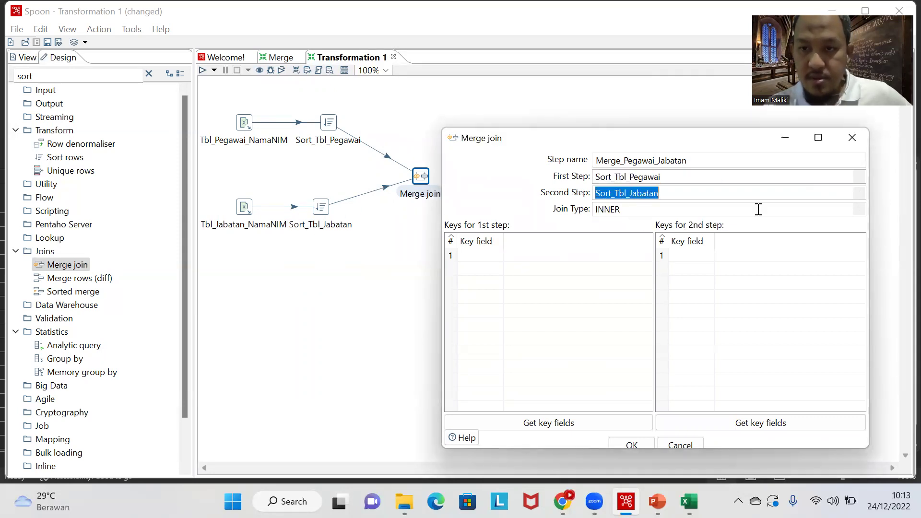
left_click(857, 210)
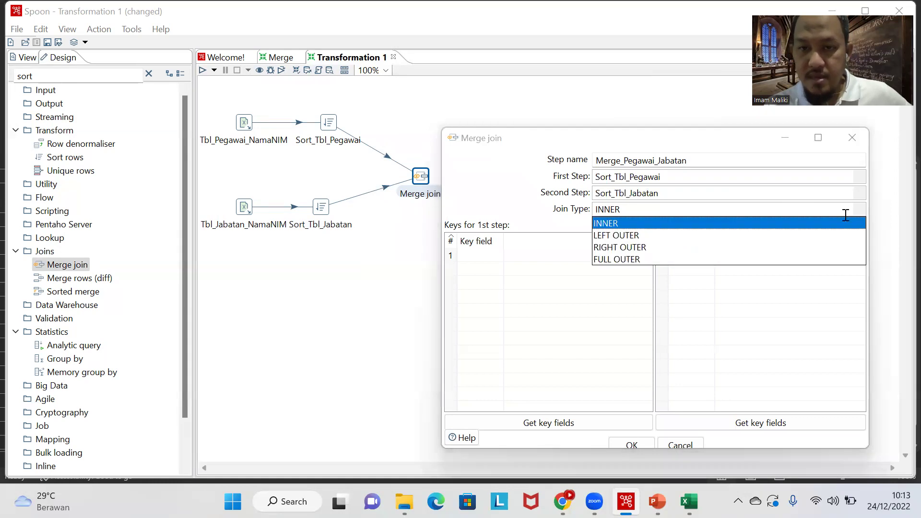
left_click(608, 224)
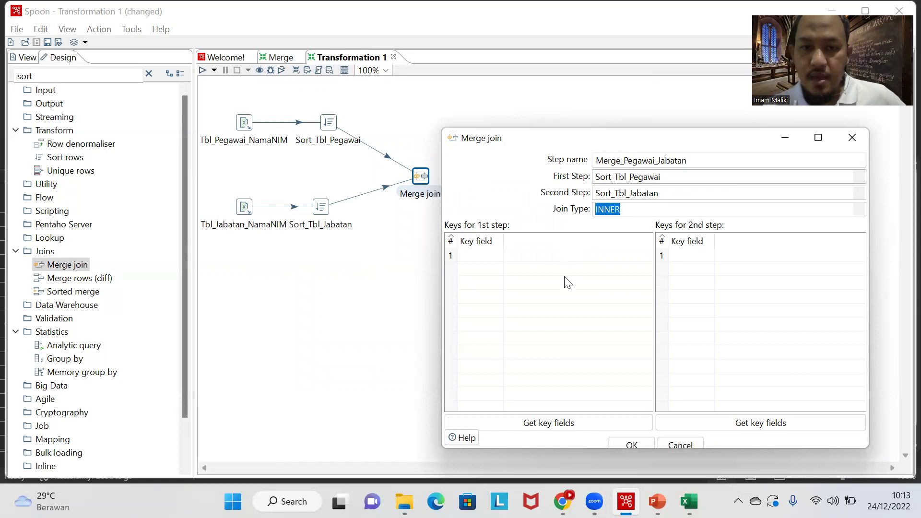
Load the key fields for the first step and compare the Kode_Jabatan columns on the jabatan and pegawai sheets in Excel
left_click(566, 427)
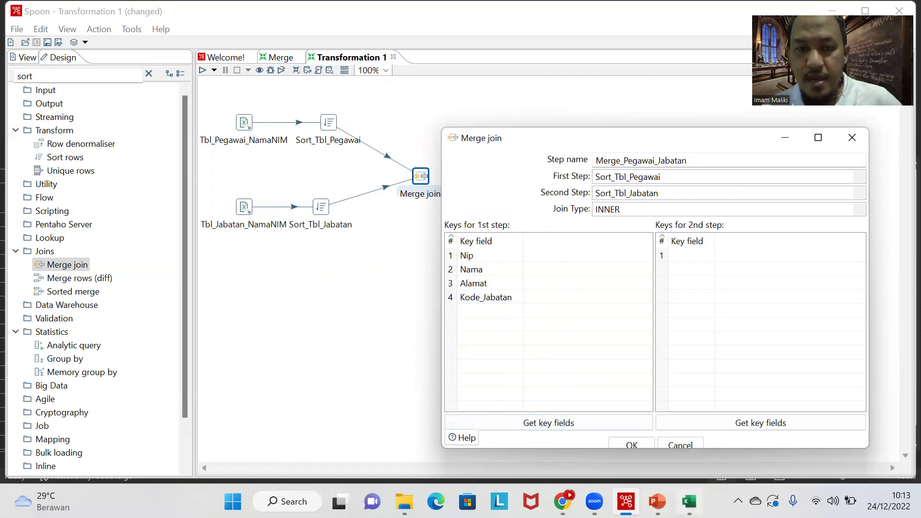
left_click(689, 502)
left_click(95, 459)
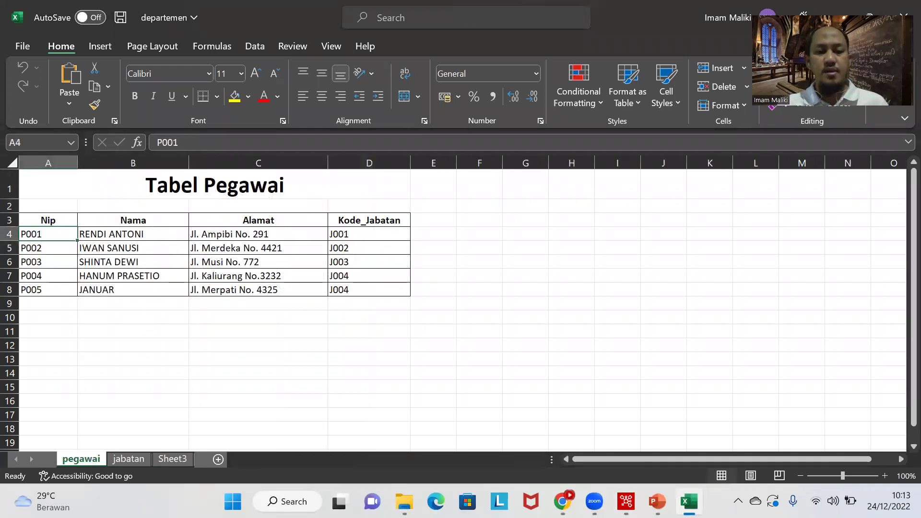
left_click(118, 458)
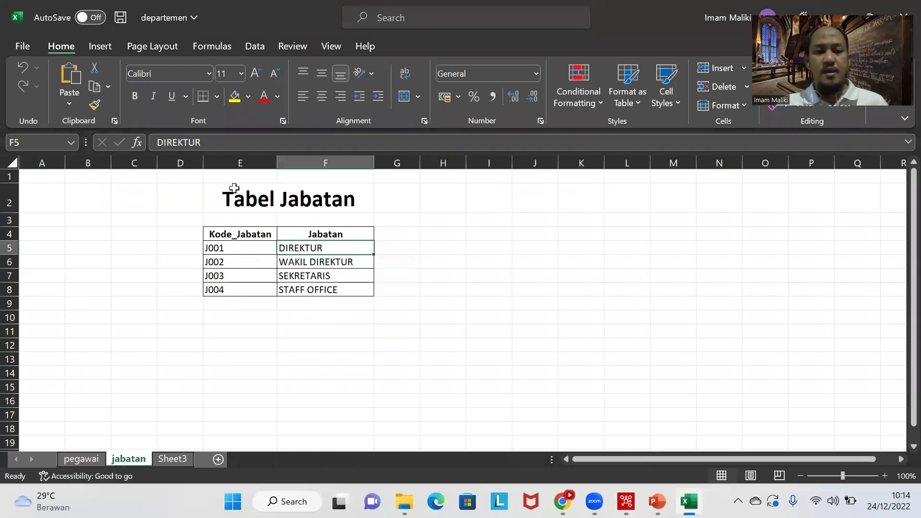
left_click(235, 164)
left_click(96, 459)
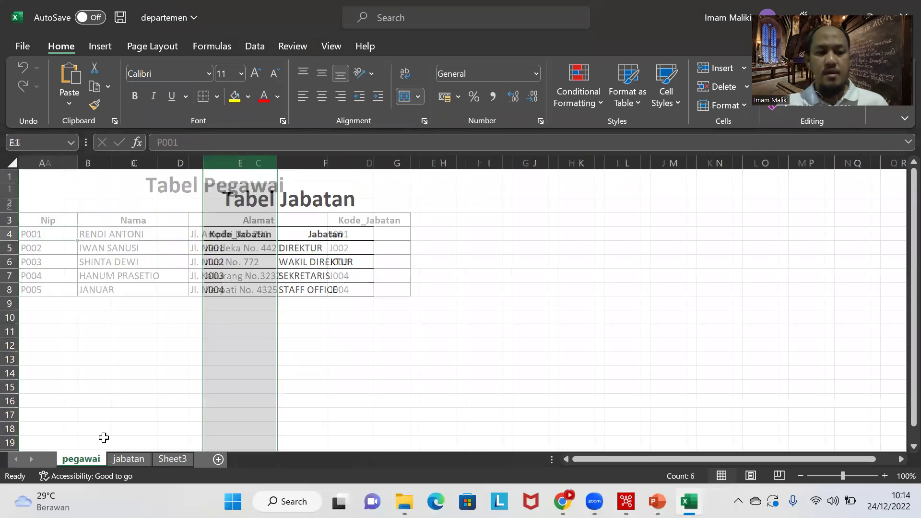
left_click(359, 162)
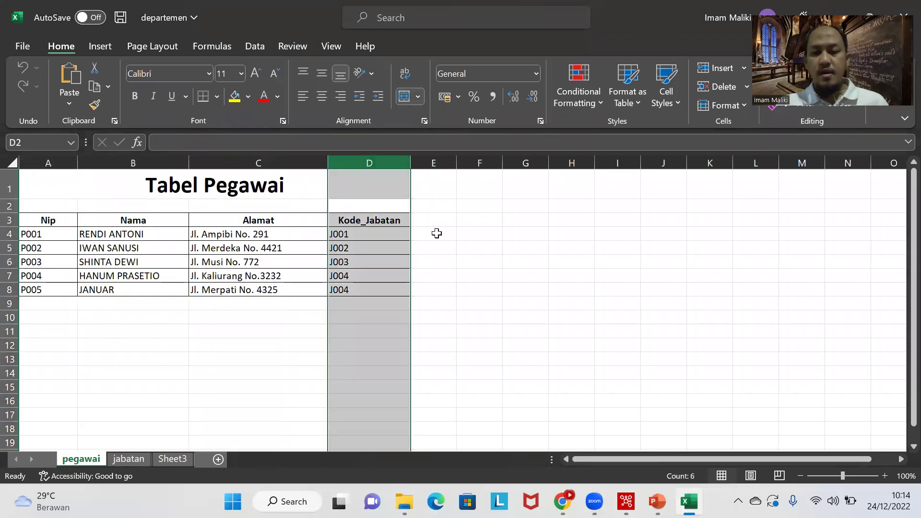
Back in Spoon, remove Nip, Nama and Alamat from the first step's keys, keeping only Kode_Jabatan as on the PowerPoint slide
left_click(623, 490)
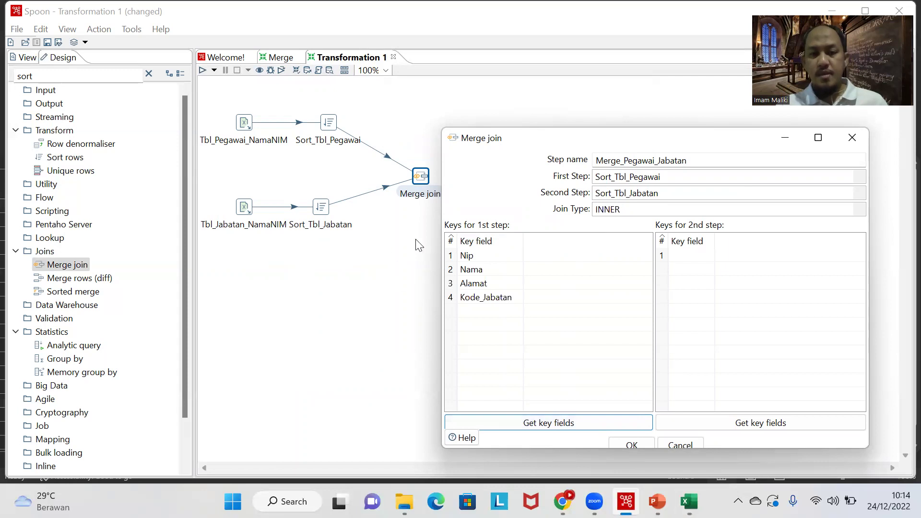
left_click(451, 256)
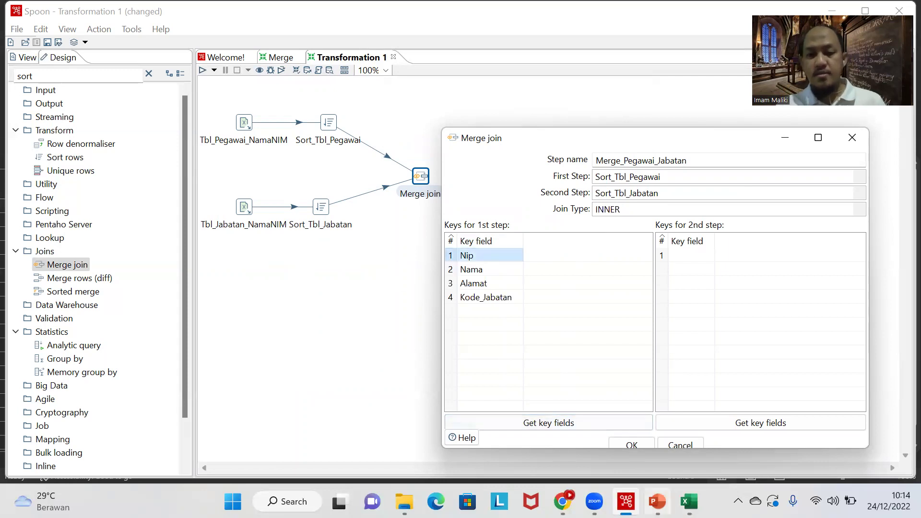
mouse_move(657, 502)
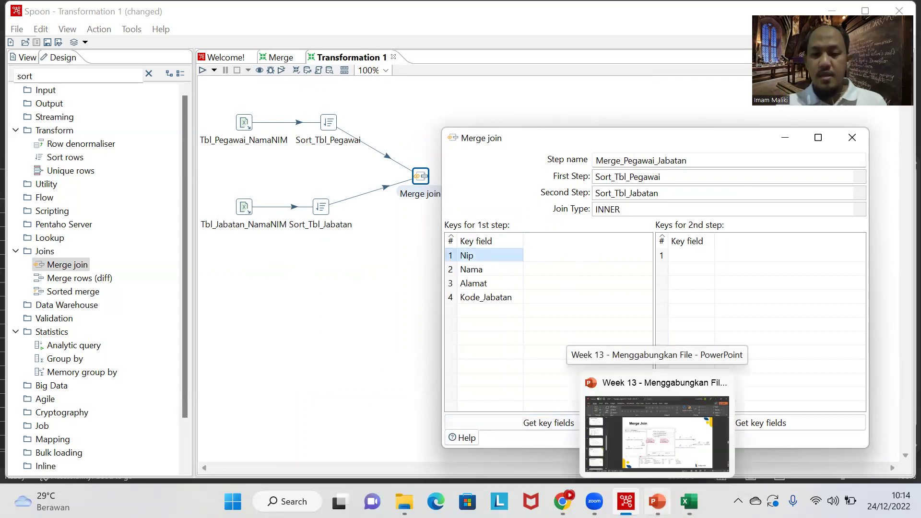
left_click(657, 423)
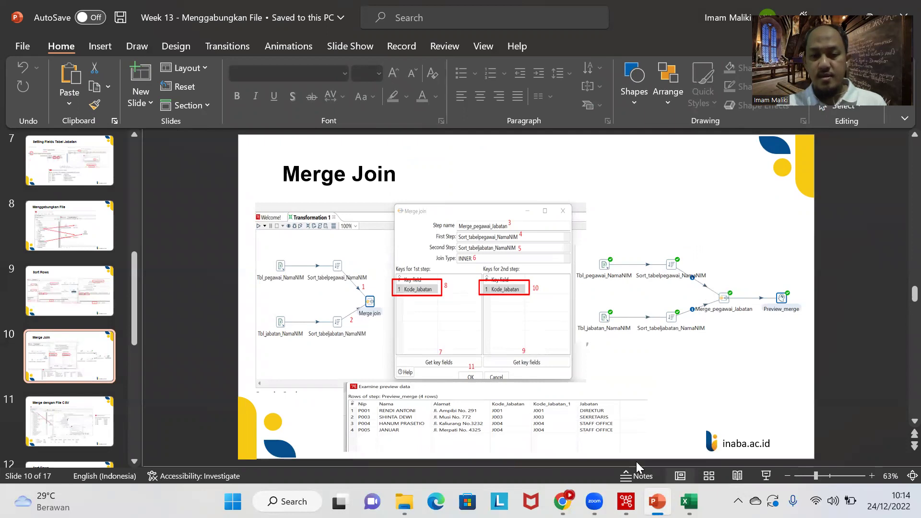
left_click(626, 502)
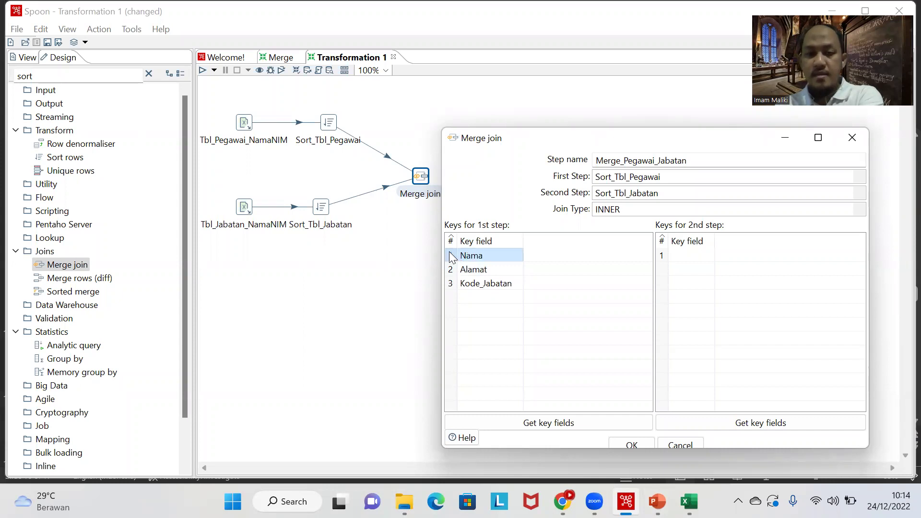
key("Delete")
key("Delete")
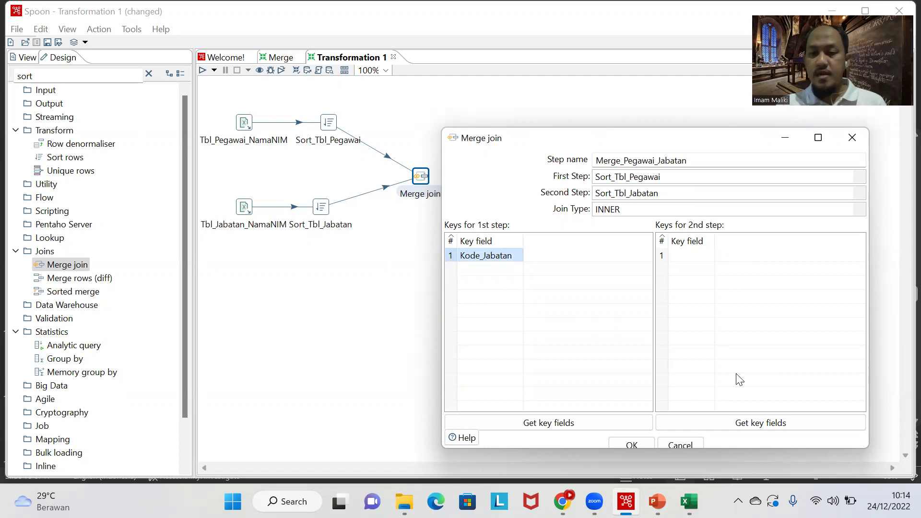
Load the key fields for the join's second step and remove Jabatan, keeping only Kode_Jabatan
left_click(758, 420)
left_click(662, 270)
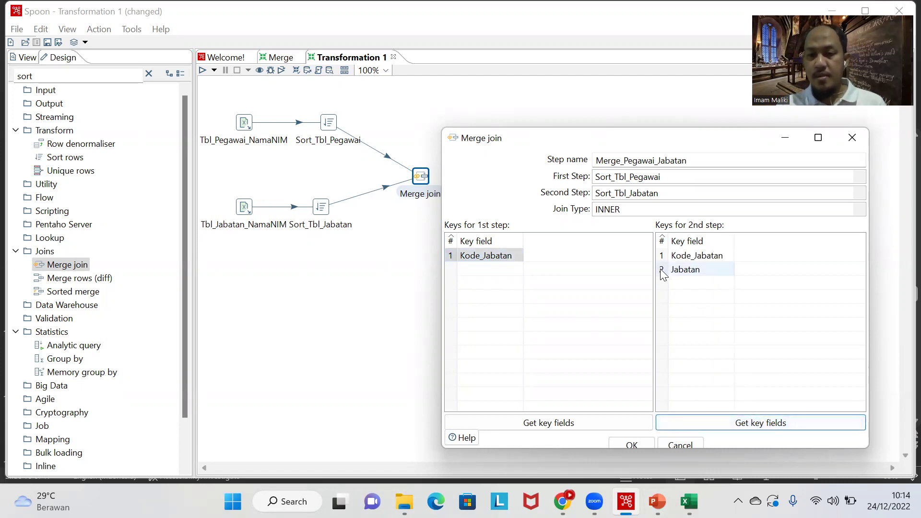
key("Delete")
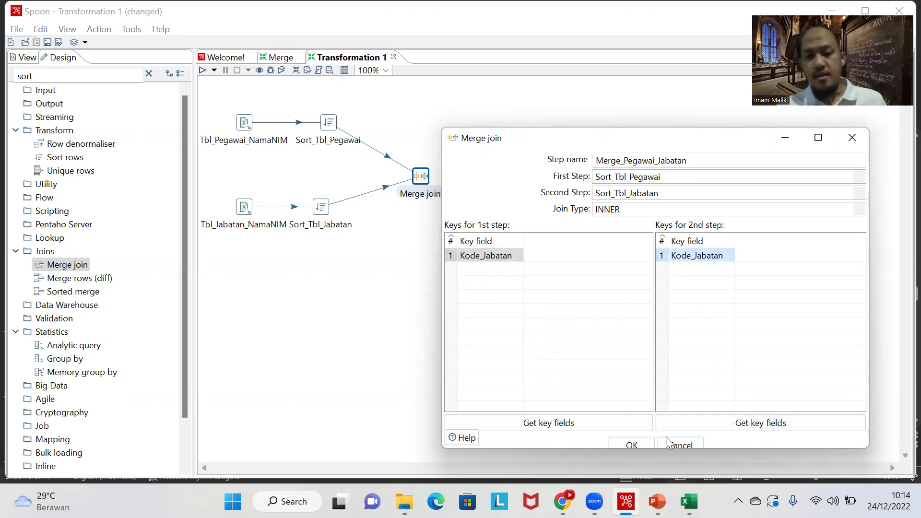
Check the keys against the "Merge Join" slide in PowerPoint and apply the Merge join settings in Spoon, dismissing the sorting notice
left_click(658, 501)
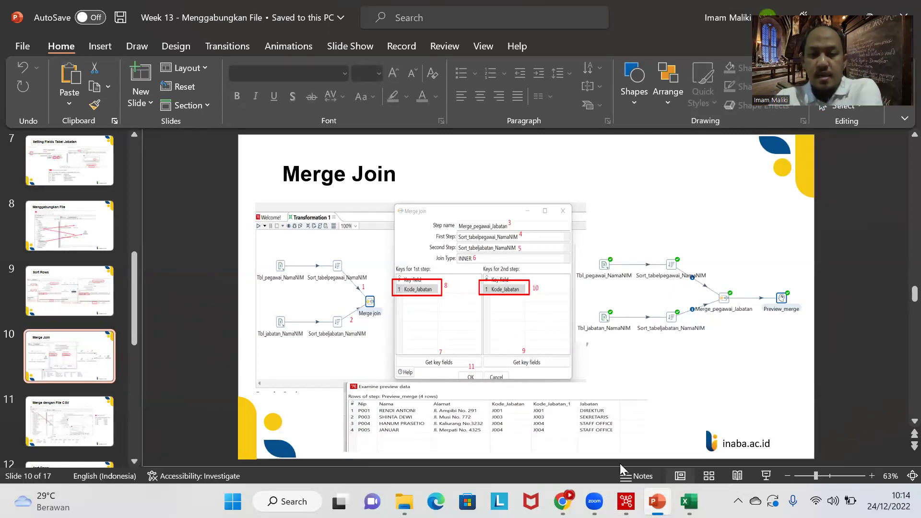
left_click(626, 501)
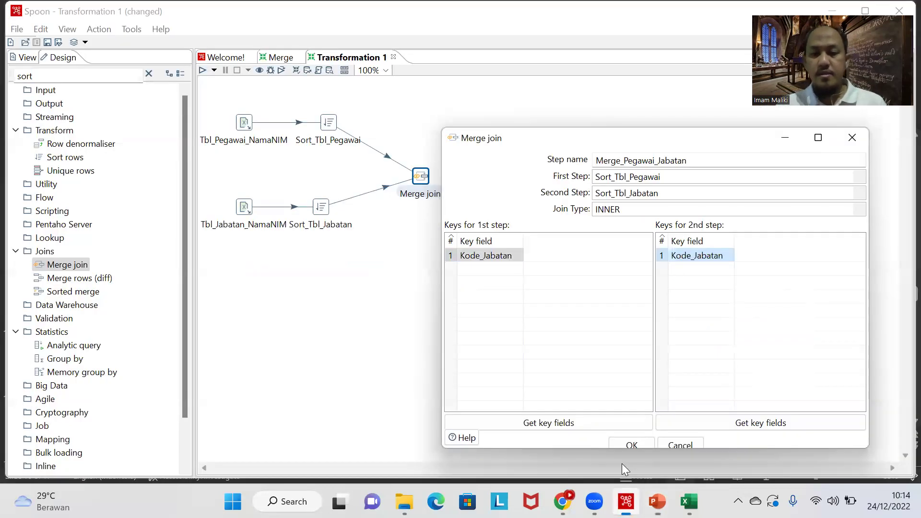
left_click(638, 446)
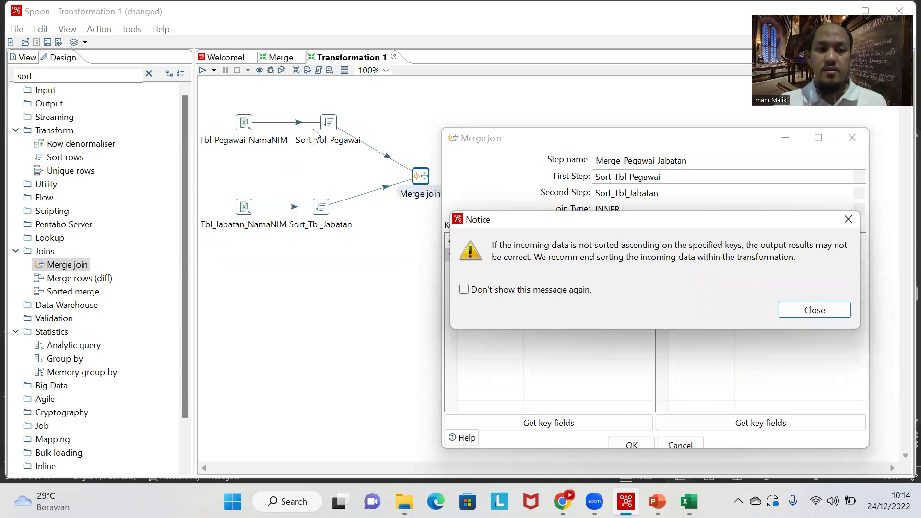
left_click(792, 308)
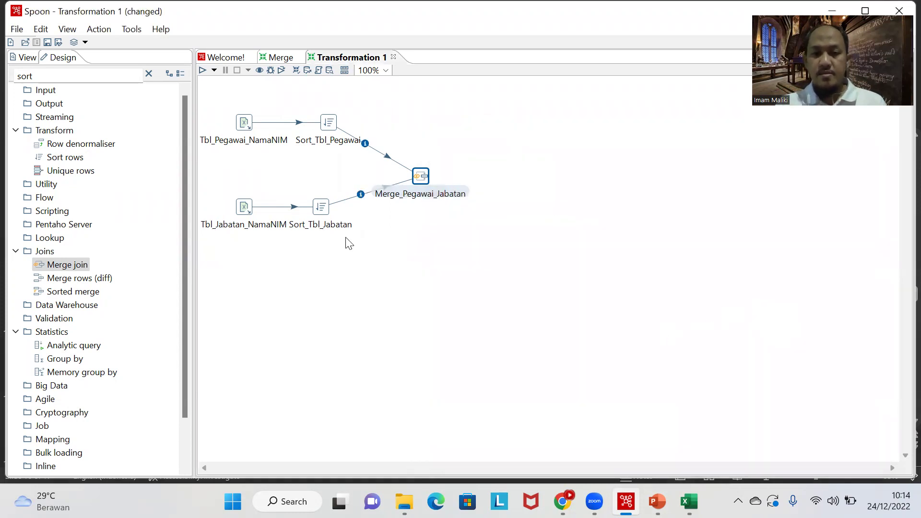
Consult the "Merge Join" slide in PowerPoint and, back in Spoon, preview the rows of Merge_Pegawai_Jabatan with a quick launch
left_click(657, 501)
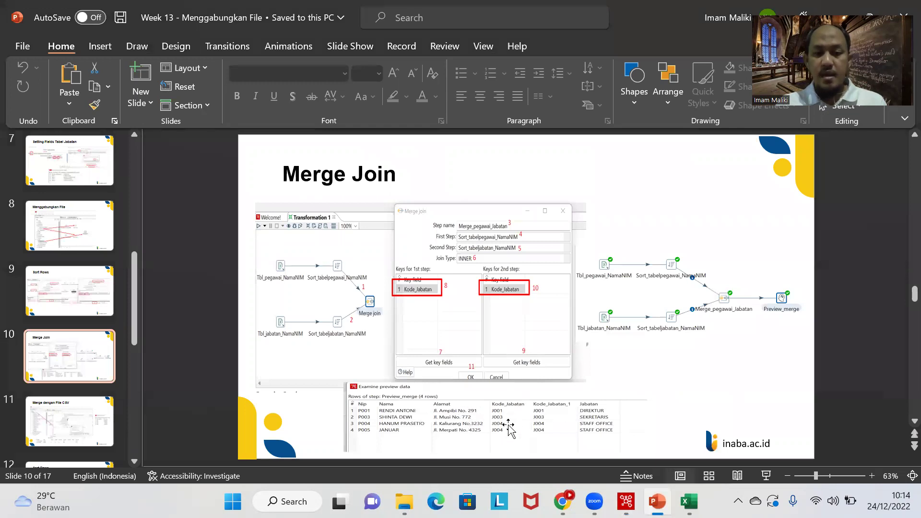
left_click(626, 502)
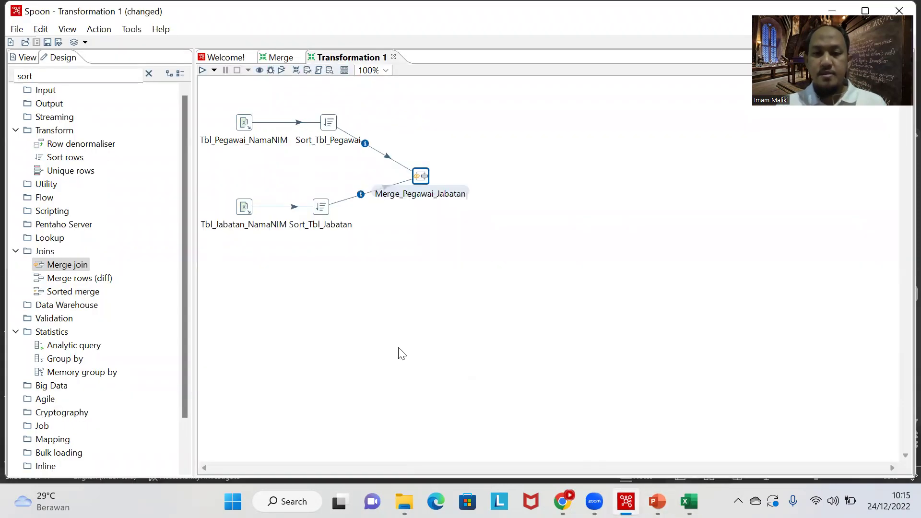
right_click(414, 182)
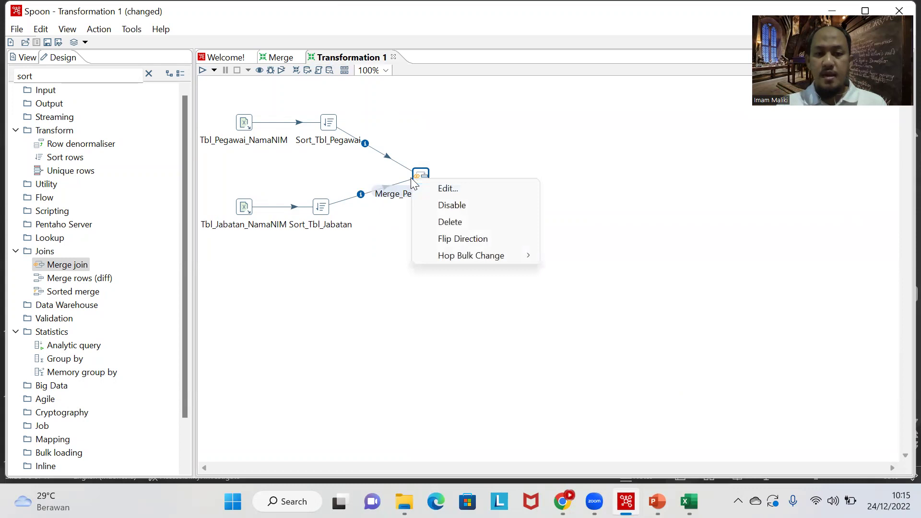
left_click(550, 167)
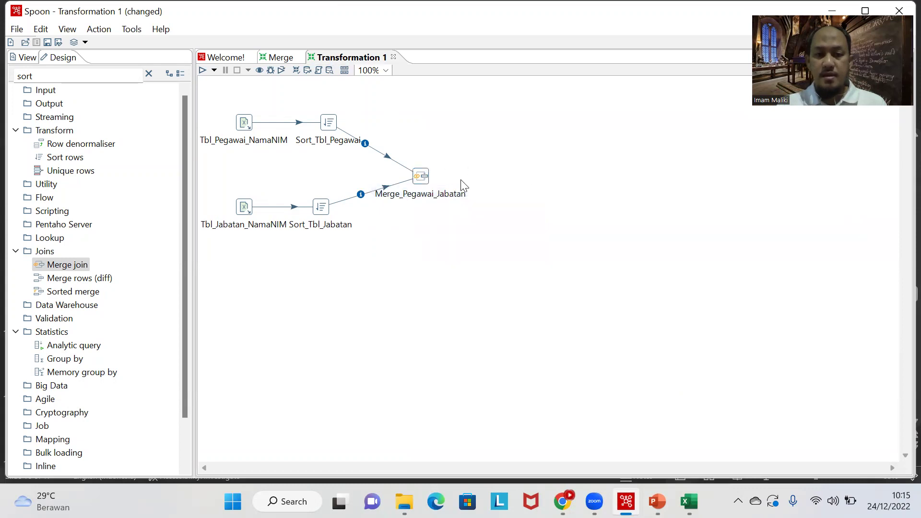
right_click(425, 179)
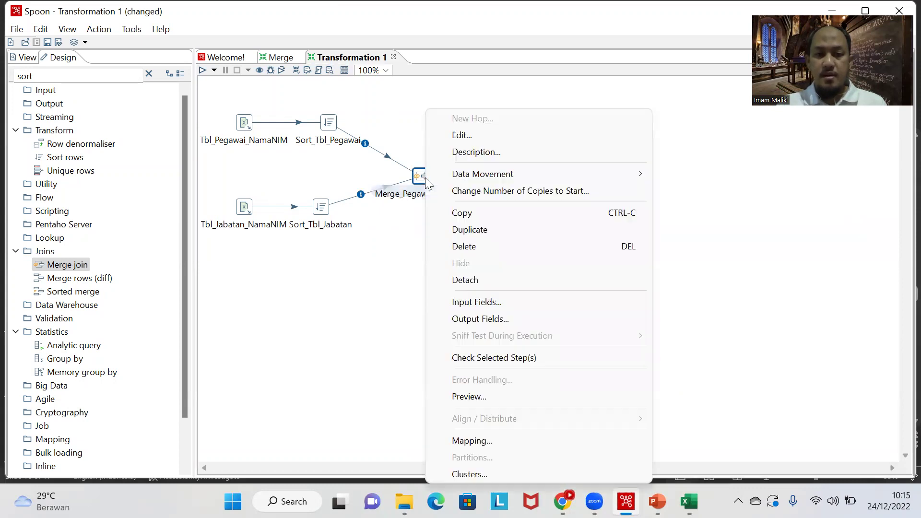
left_click(496, 396)
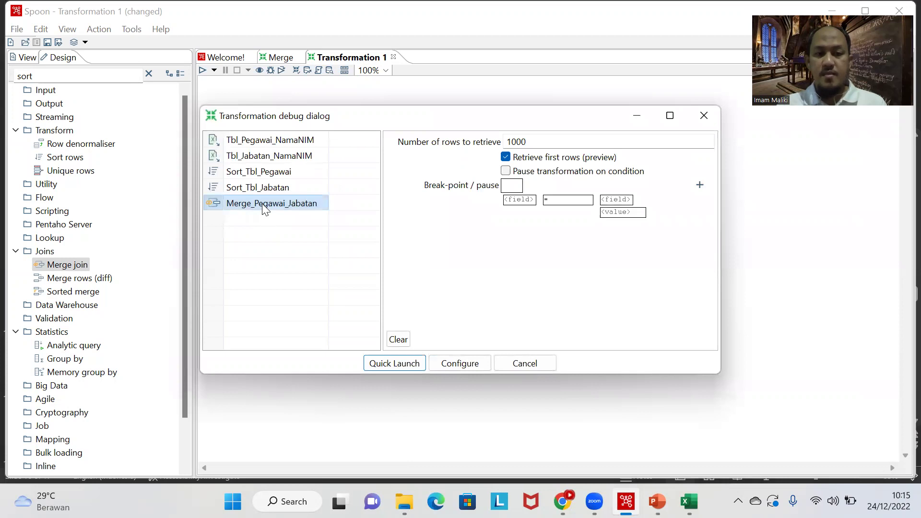
left_click(399, 364)
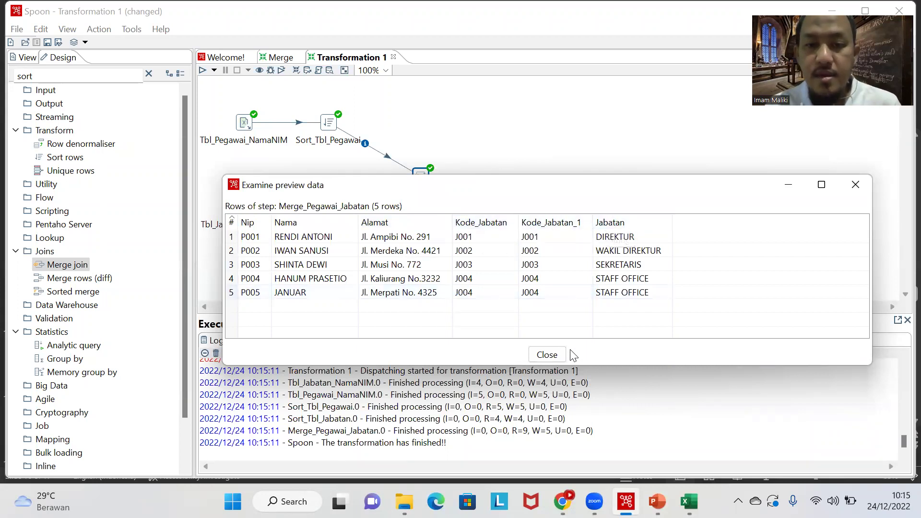
left_click(557, 357)
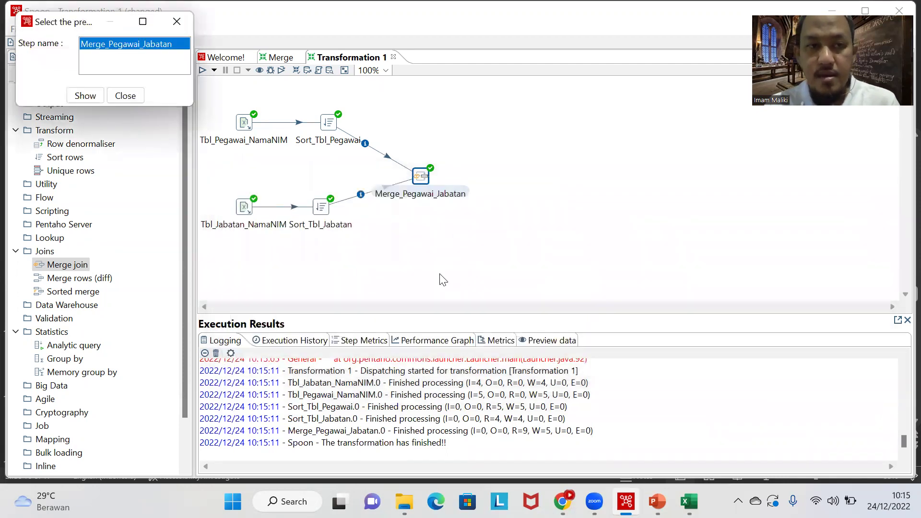
left_click(134, 94)
Check the PowerPoint slide again and, in Spoon, search for dummy and place a Dummy (do nothing) step beside Merge_Pegawai_Jabatan
left_click(657, 502)
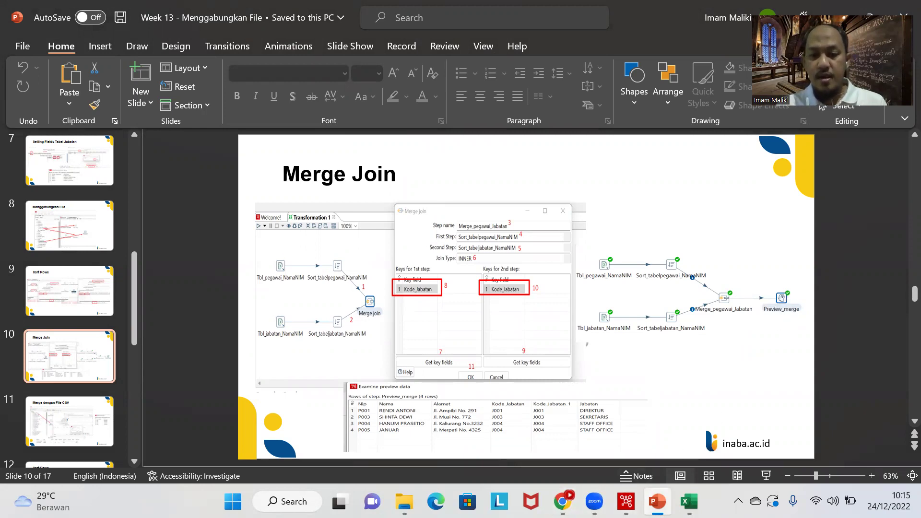
mouse_move(626, 501)
left_click(624, 432)
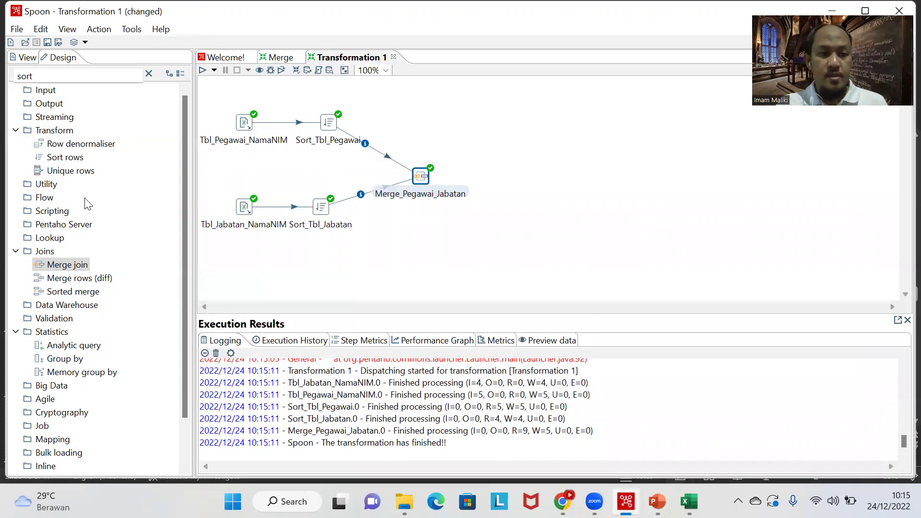
key("BackSpace")
key("BackSpace")
key("BackSpace")
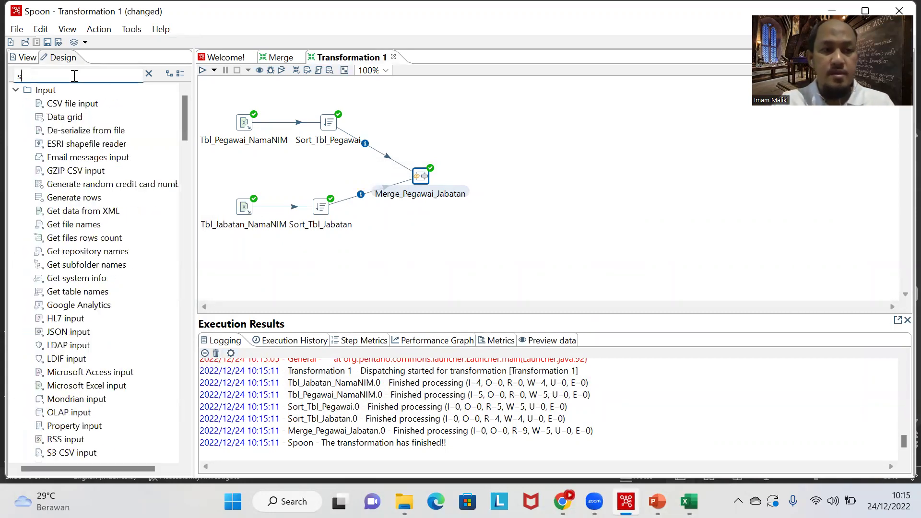
key("BackSpace")
type("dummy")
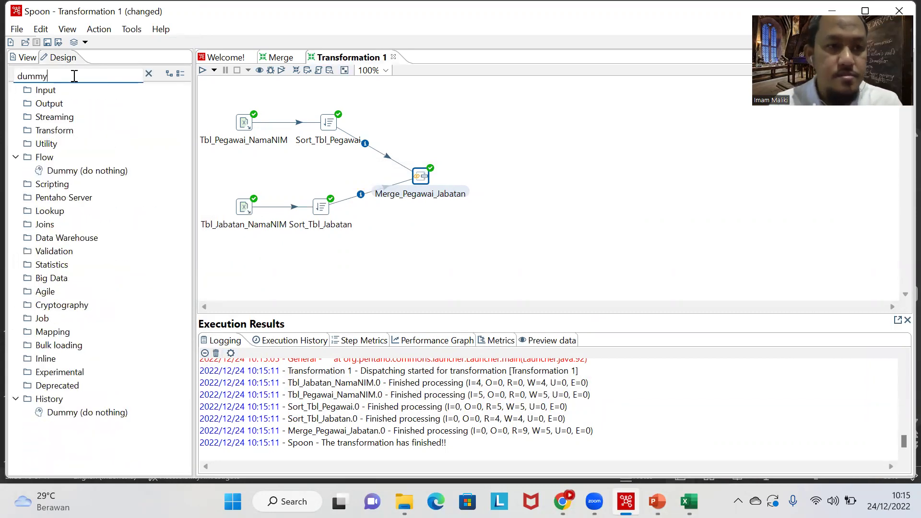
left_click_drag(91, 171, 519, 182)
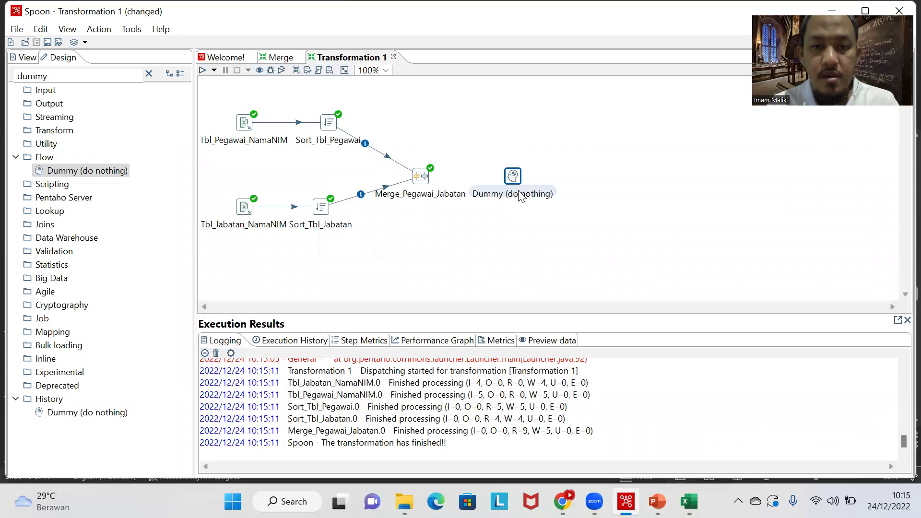
Connect Merge_Pegawai_Jabatan to the Dummy (do nothing) step with a hop
right_click(423, 173)
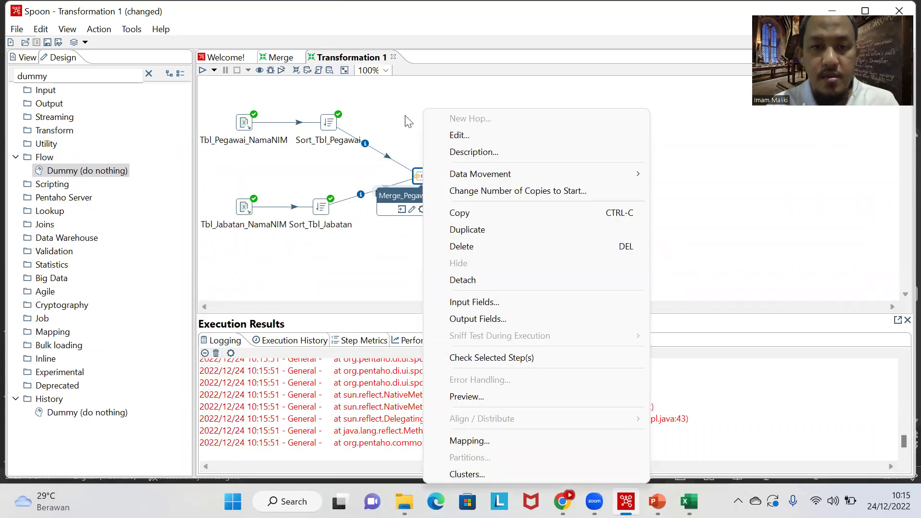
key("Escape")
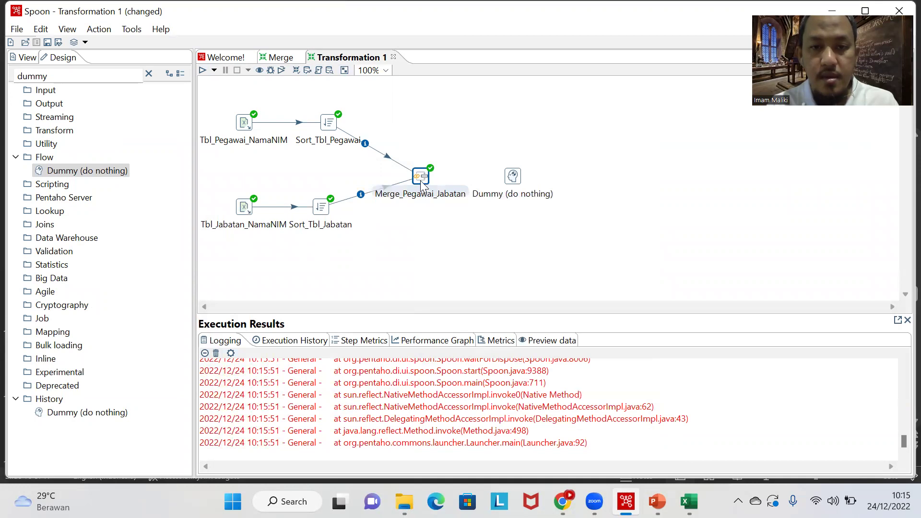
mouse_move(422, 185)
left_click_drag(435, 213, 513, 177)
mouse_move(522, 199)
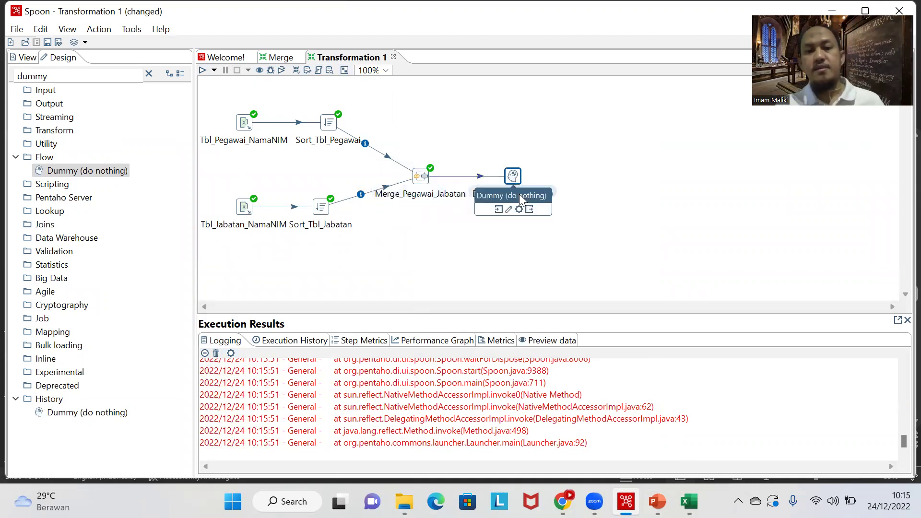
right_click(509, 165)
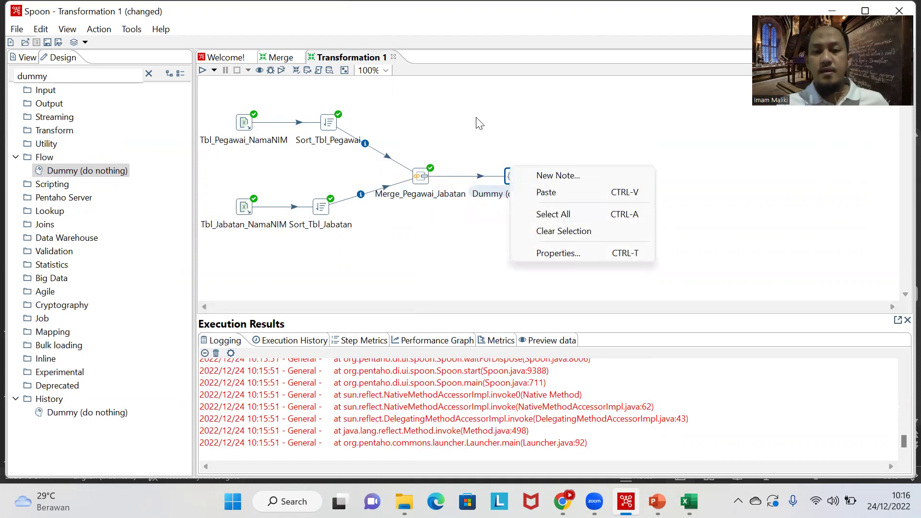
left_click(513, 180)
right_click(512, 180)
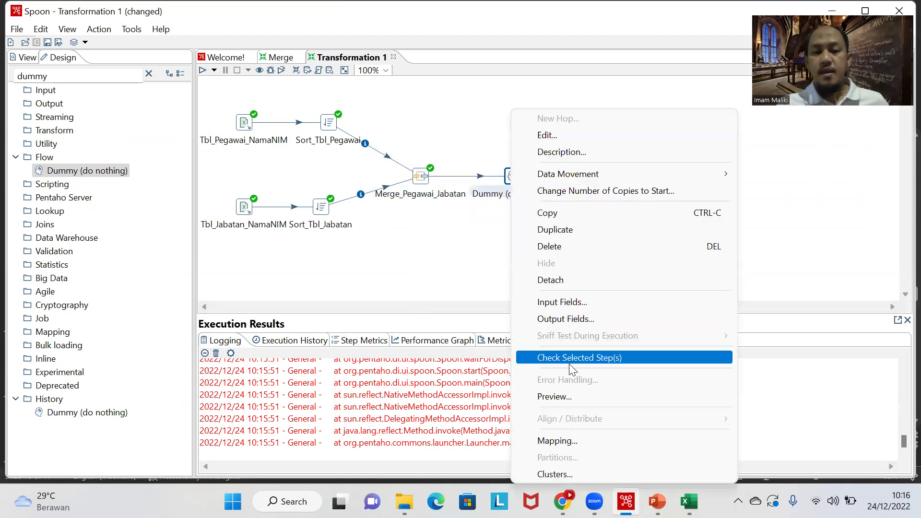
left_click(559, 396)
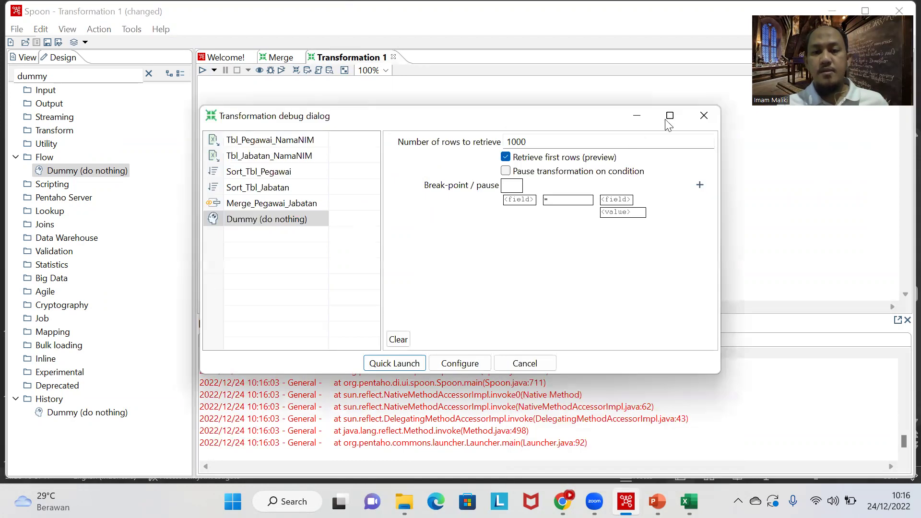
left_click(702, 120)
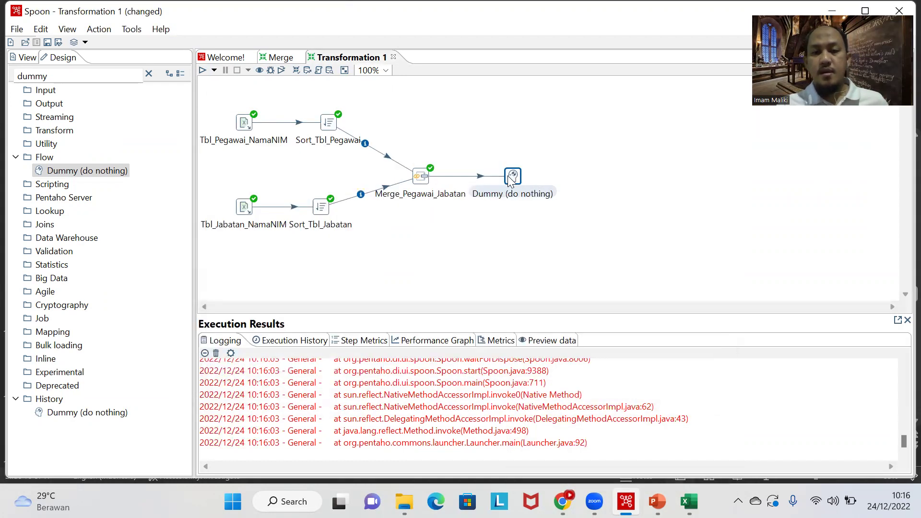
Rename the Dummy (do nothing) step as Preview
right_click(510, 180)
left_click(545, 136)
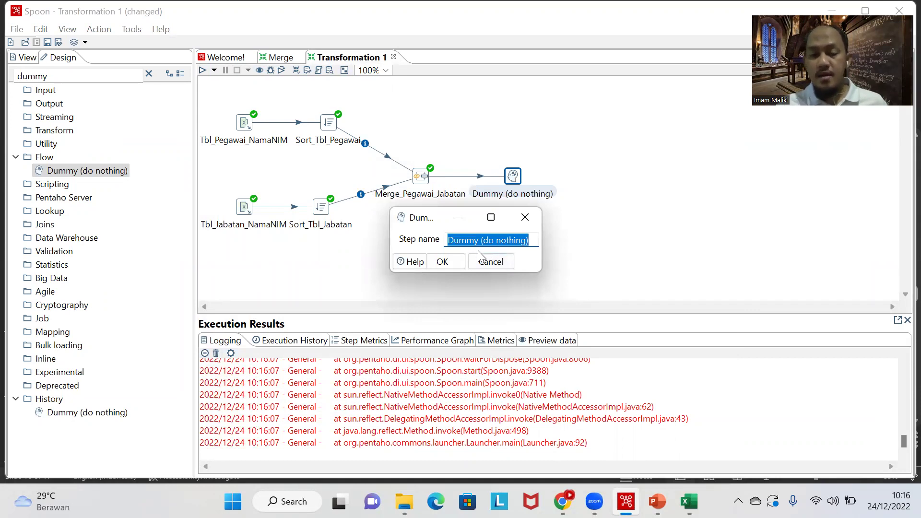
type("Preview")
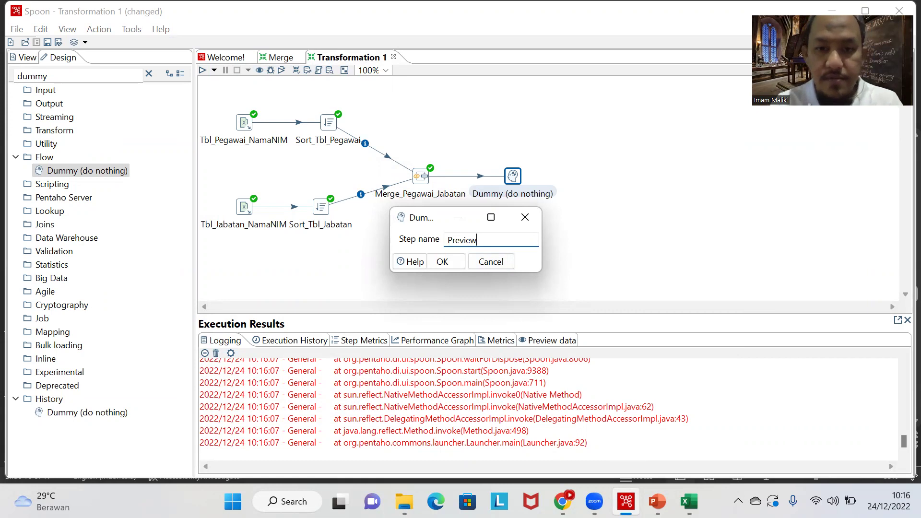
left_click(455, 262)
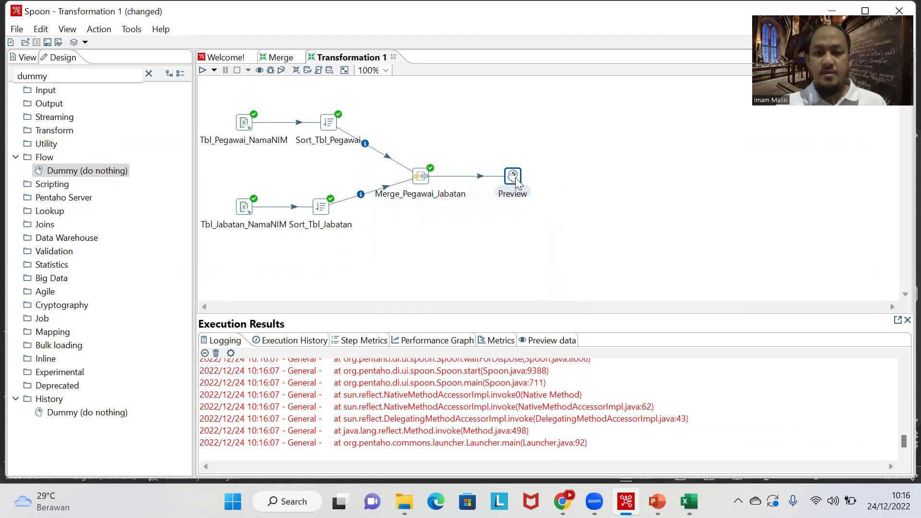
Quick-launch a preview of the Preview step's rows, close it, and move the step slightly closer to Merge_Pegawai_Jabatan
right_click(516, 182)
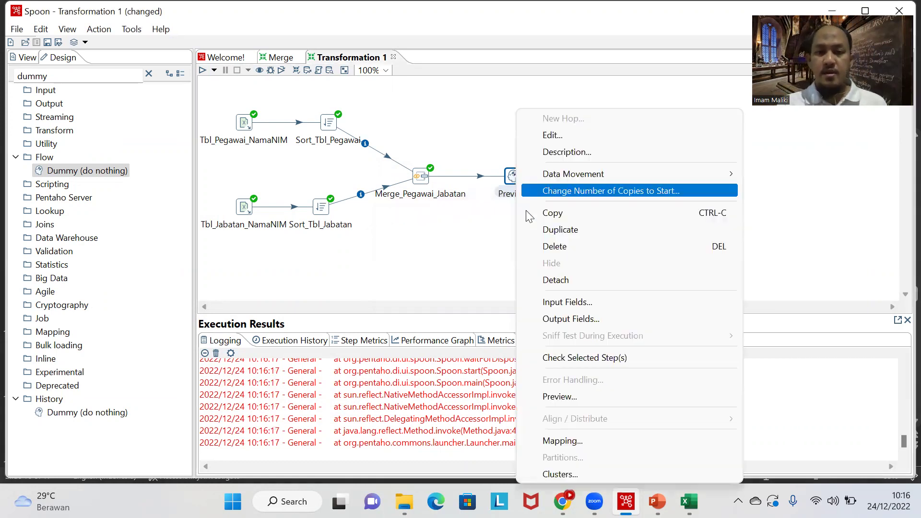
left_click(598, 394)
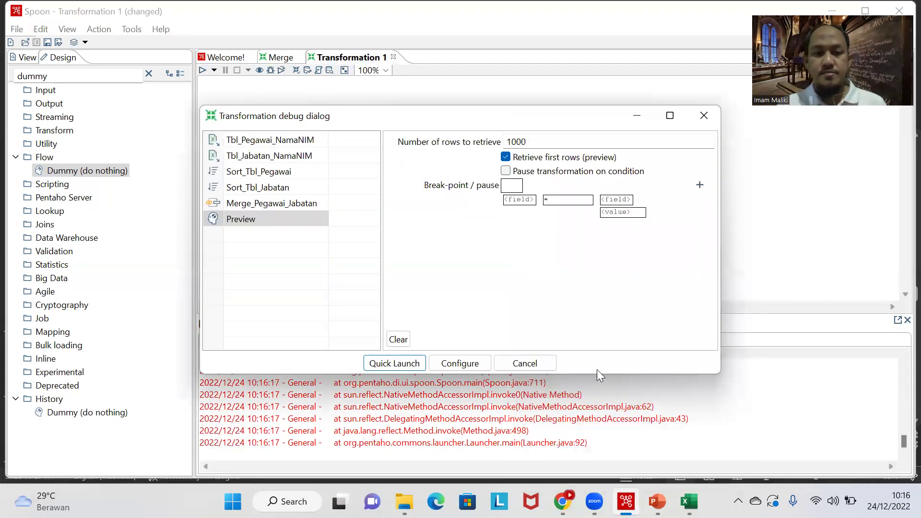
left_click(395, 364)
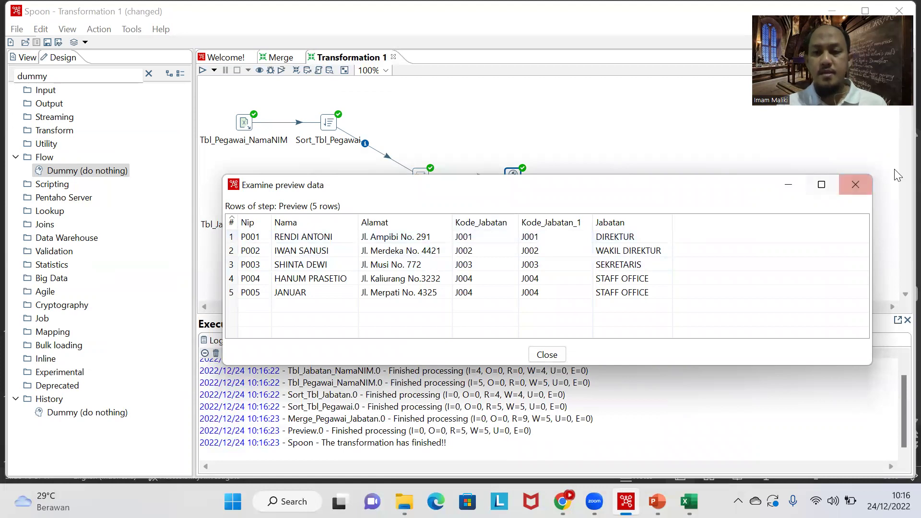
left_click(867, 186)
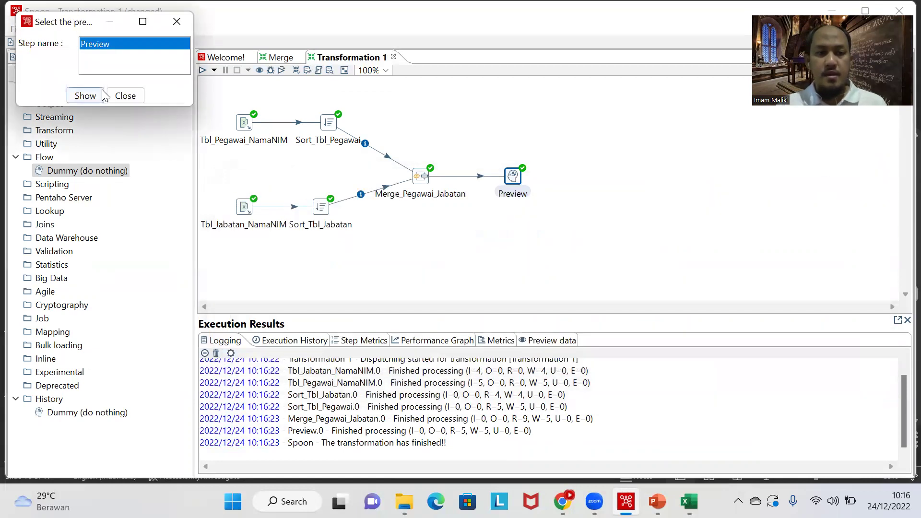
left_click(132, 96)
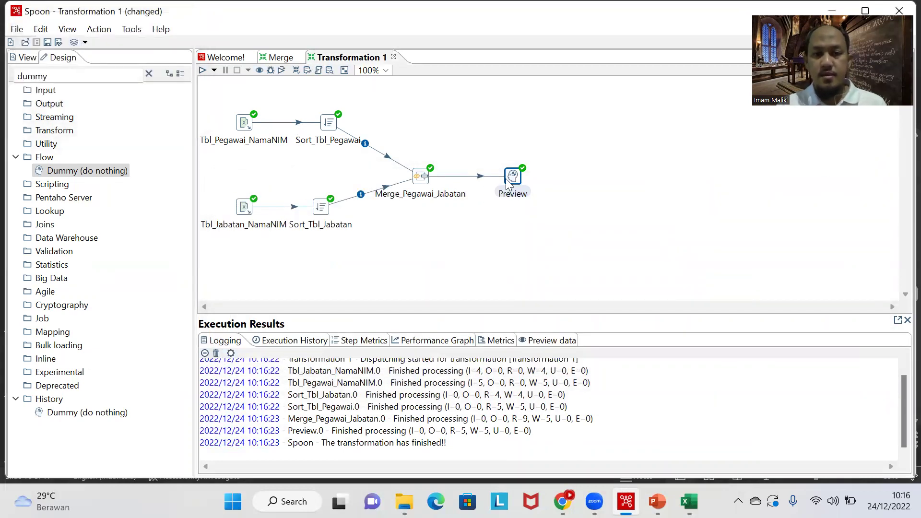
left_click_drag(514, 177, 493, 180)
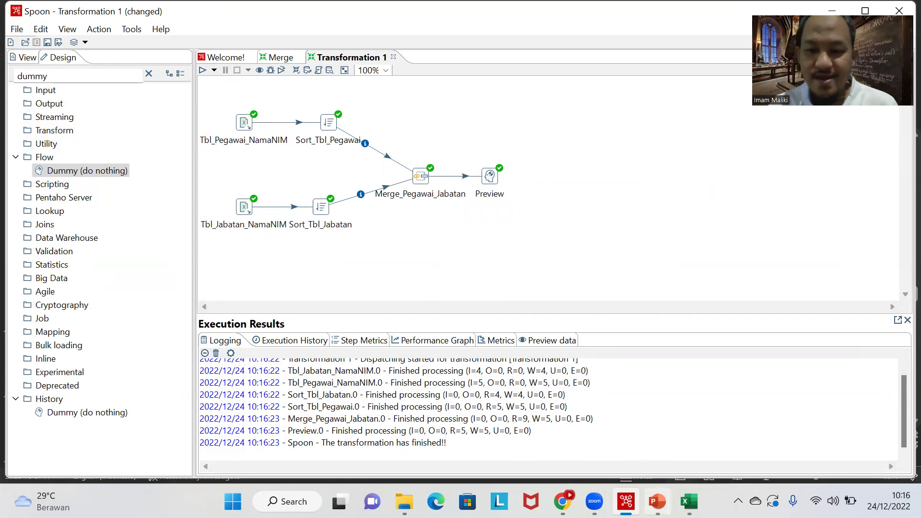
Review the Sort Rows, Merge Join and Merge dengan File CSV slides in PowerPoint, check the Input folder's files, and return to Spoon
key("alt+Tab")
left_click(53, 408)
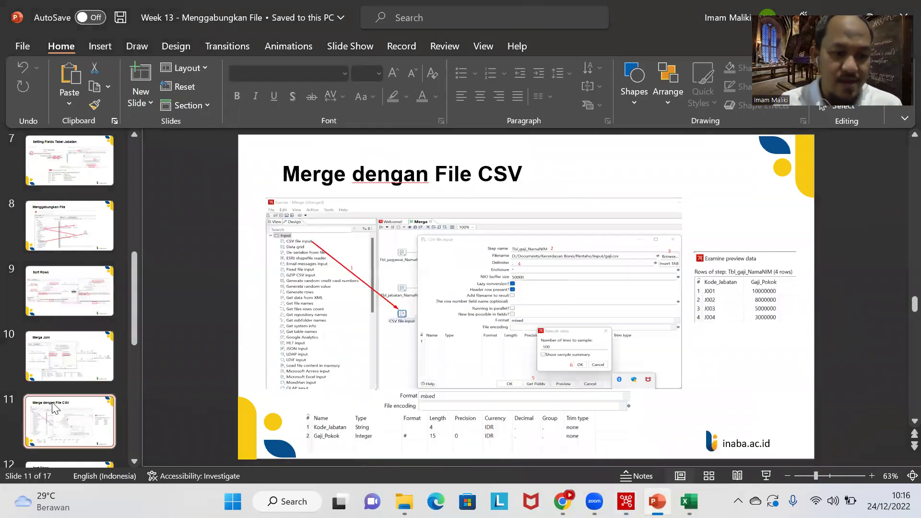
scroll(55, 408, "down", 1)
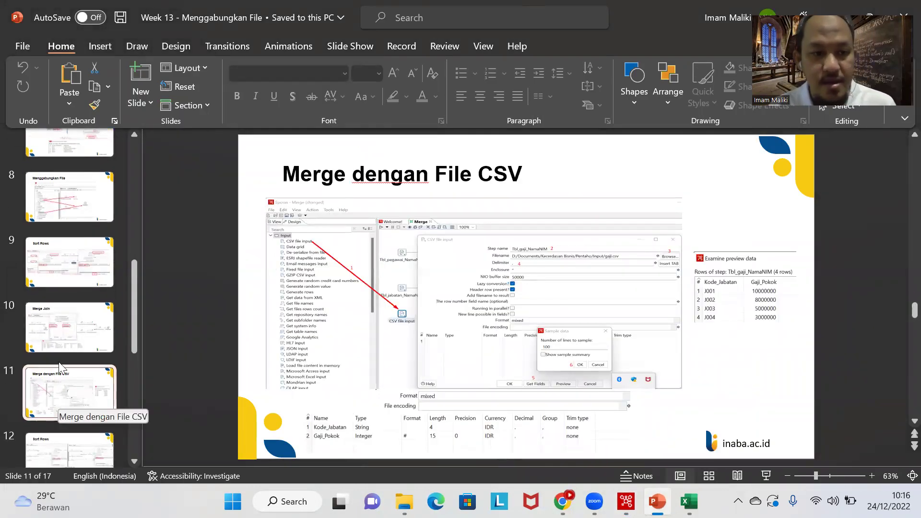
left_click(54, 266)
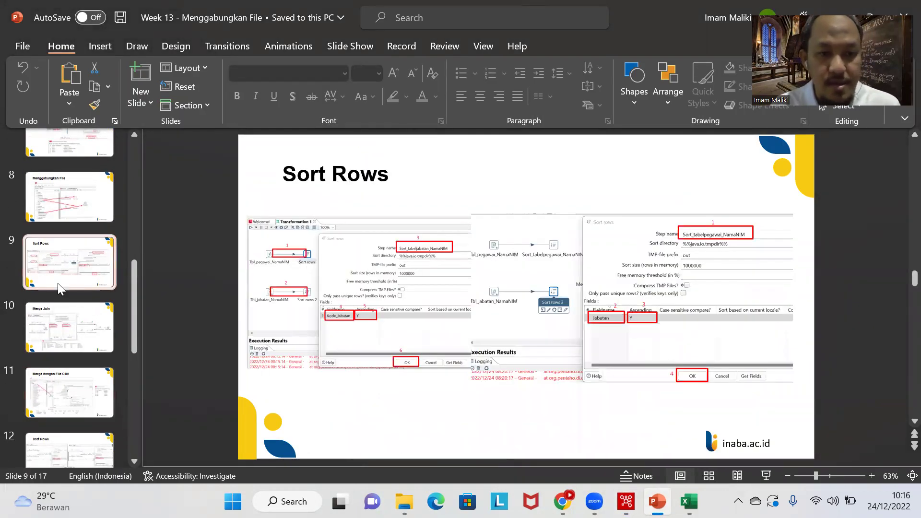
left_click(71, 332)
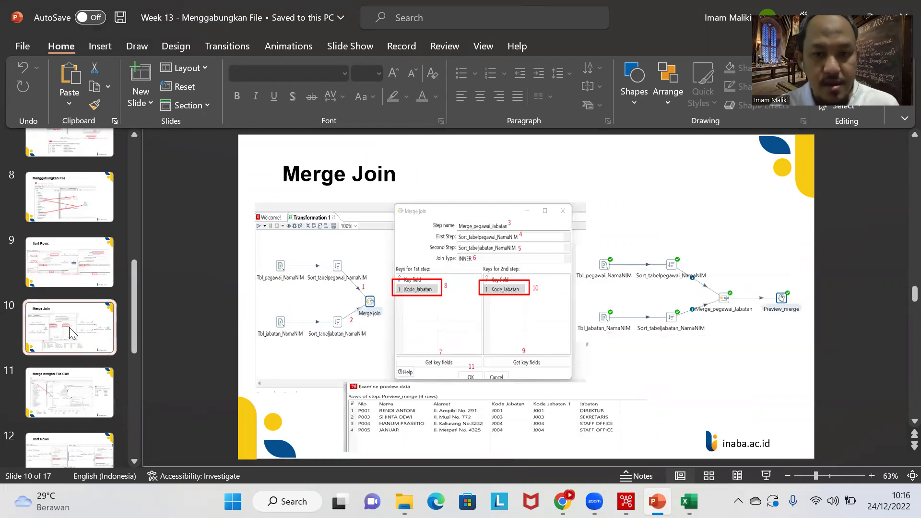
left_click(79, 395)
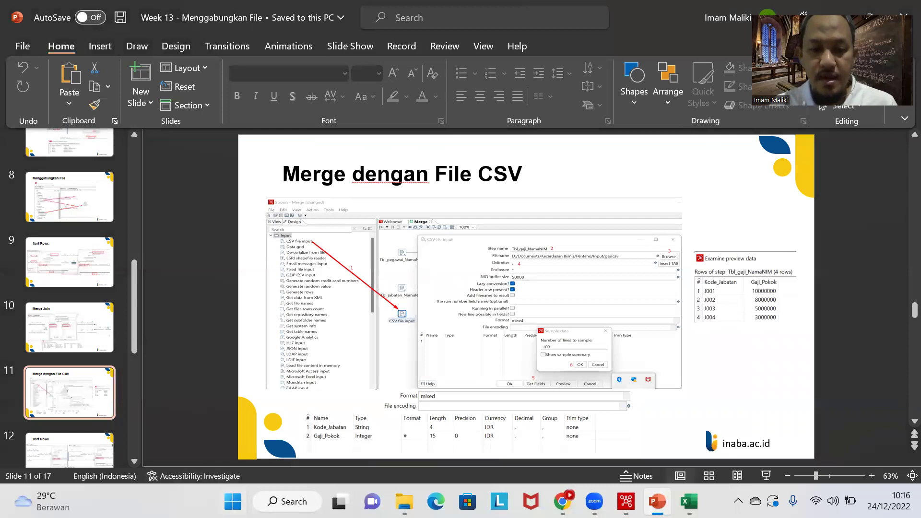
mouse_move(405, 502)
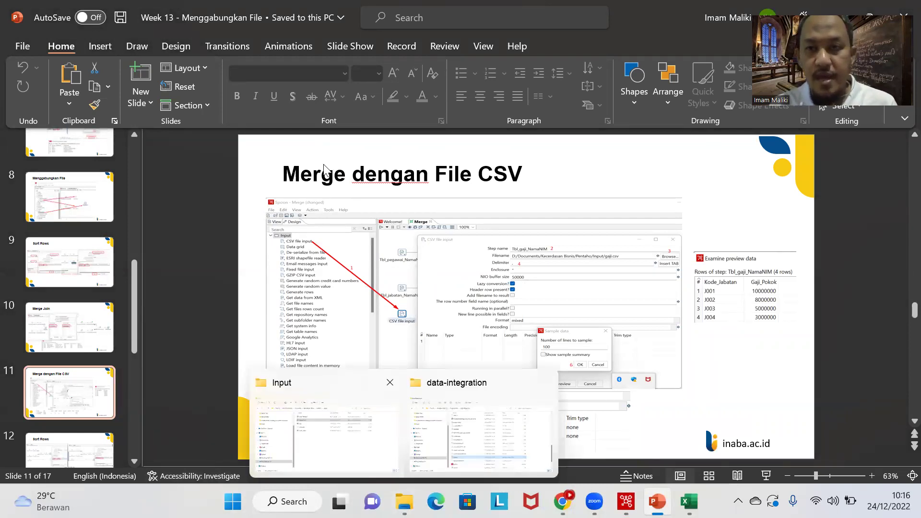
key("alt+Tab")
left_click(845, 9)
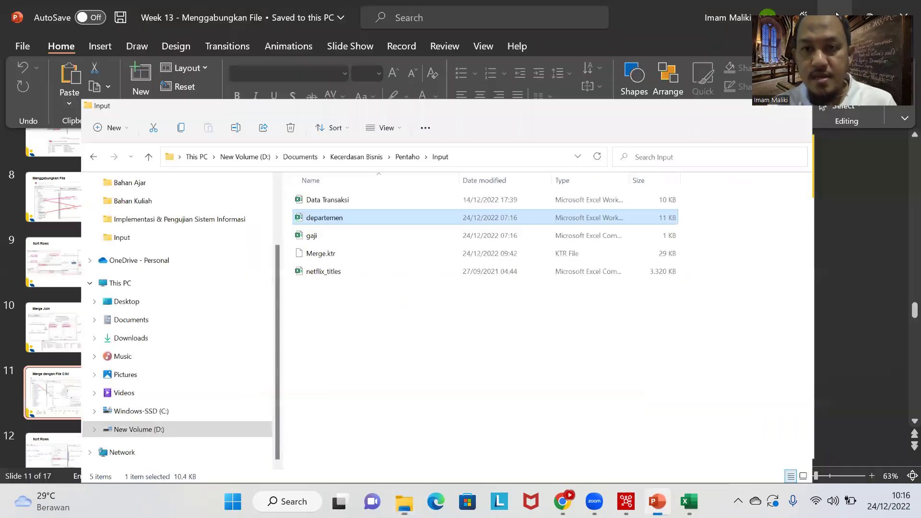
key("alt+Tab")
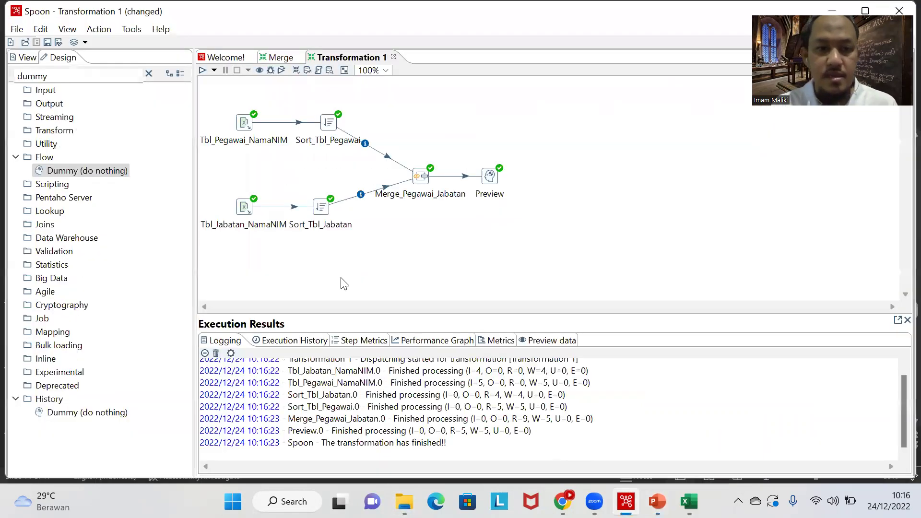
Clear the step search and place a CSV file input step on the canvas below Tbl_Jabatan_NamaNIM
left_click(47, 92)
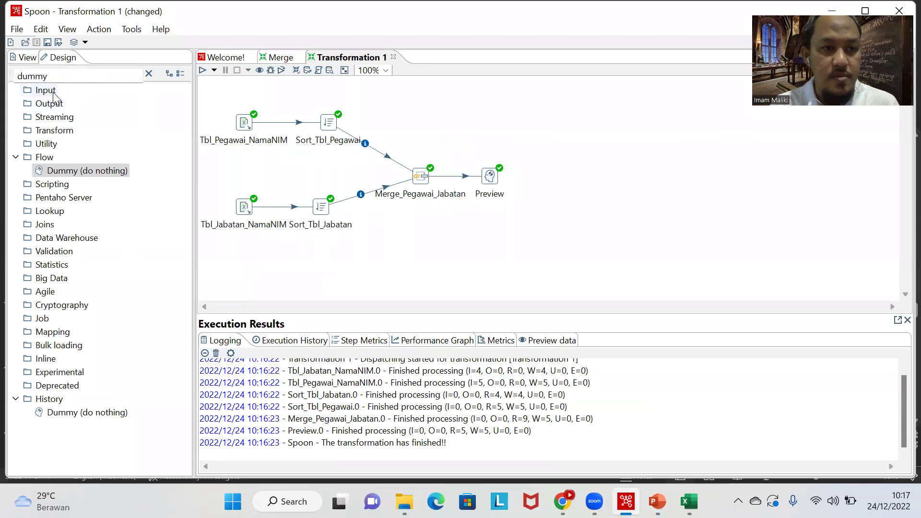
left_click(149, 74)
left_click(15, 91)
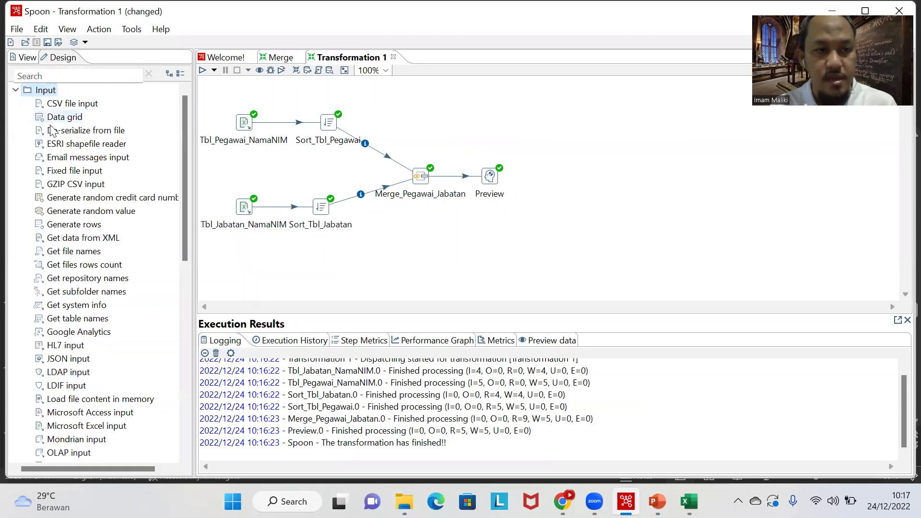
left_click(73, 106)
left_click_drag(75, 110, 250, 268)
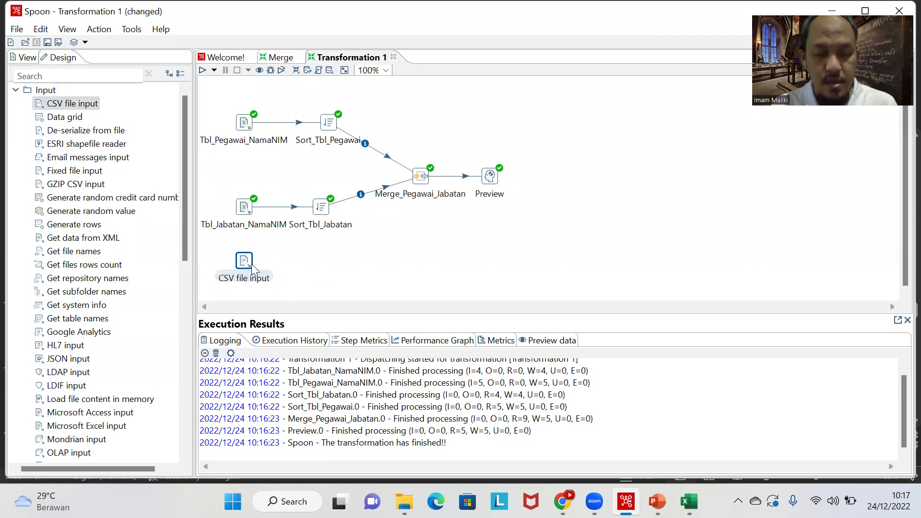
Open the CSV file input step's settings, check the PowerPoint slide for its naming, and name the step Tbl_Gaji_NamaNIM
right_click(252, 269)
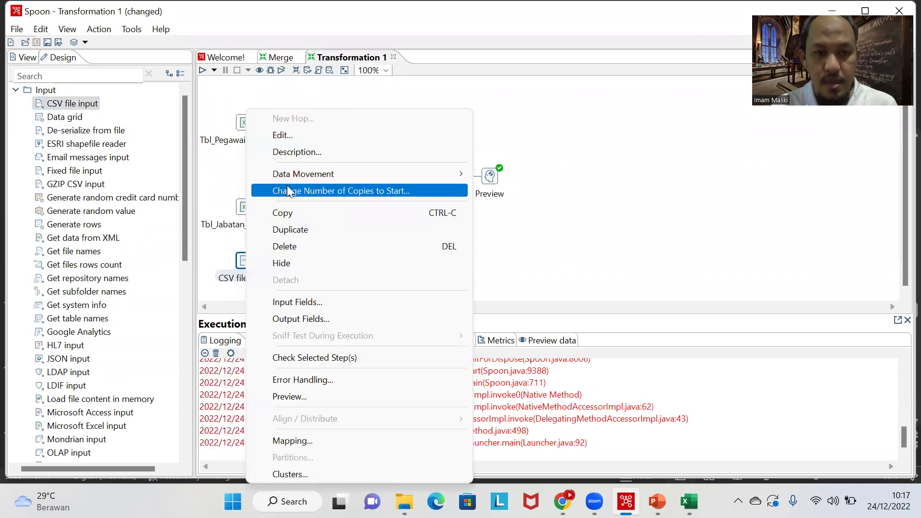
left_click(309, 134)
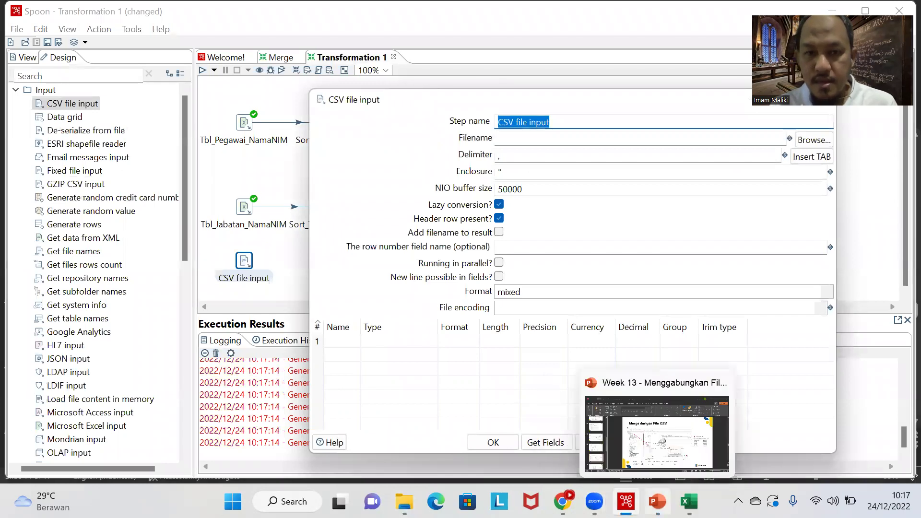
left_click(658, 501)
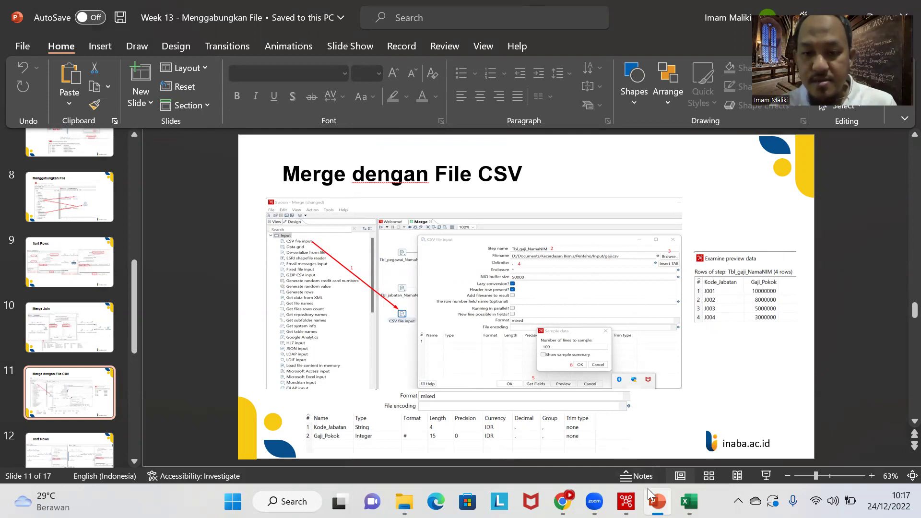
left_click(626, 501)
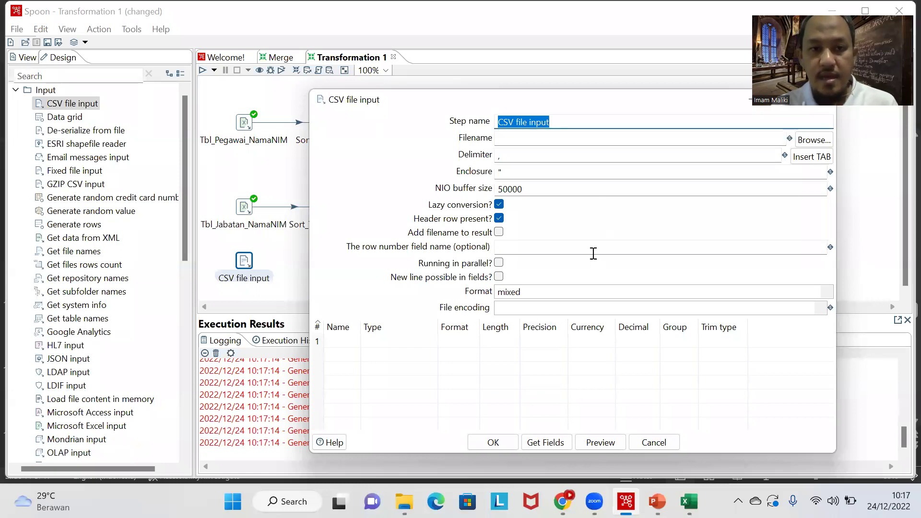
type("Tbl_Gaji_NamaNIM")
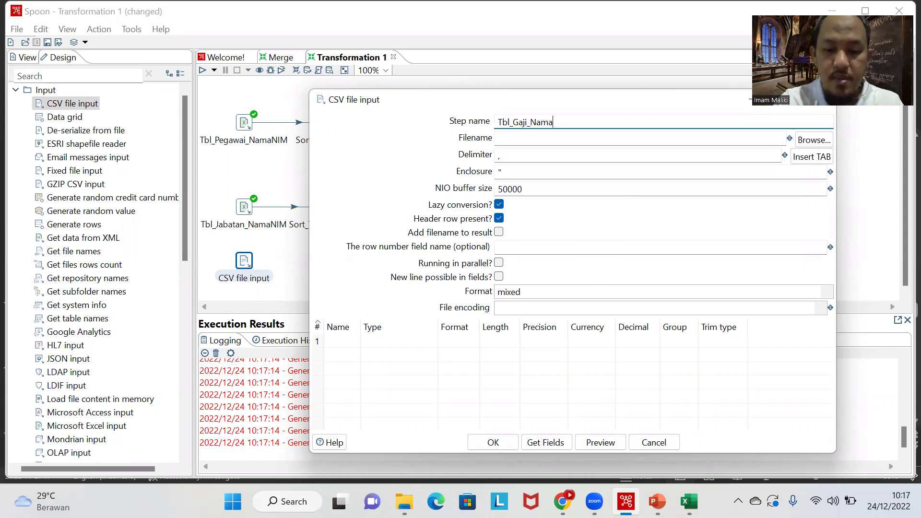
Set the CSV input's source file to gaji.csv from D:\Documents\Kecerdasan Bisnis\Pentaho\Input, copying the folder path from File Explorer
left_click(815, 143)
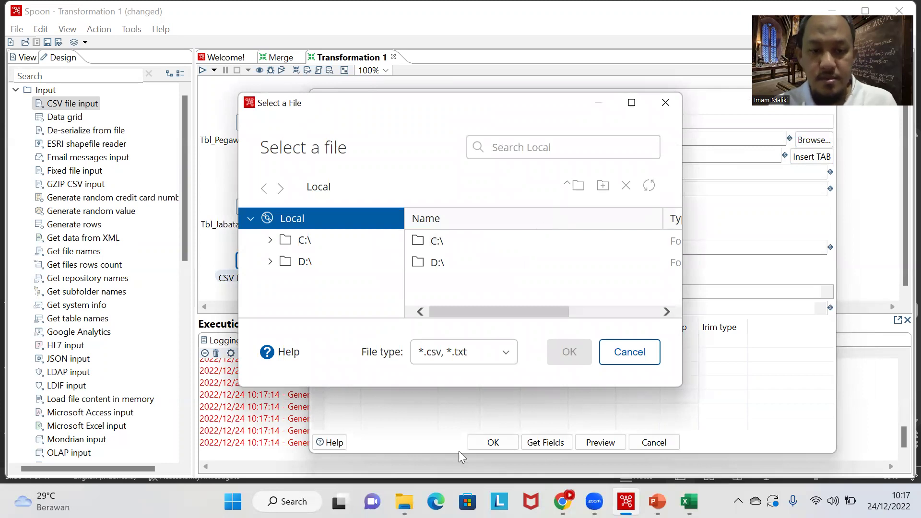
left_click(405, 502)
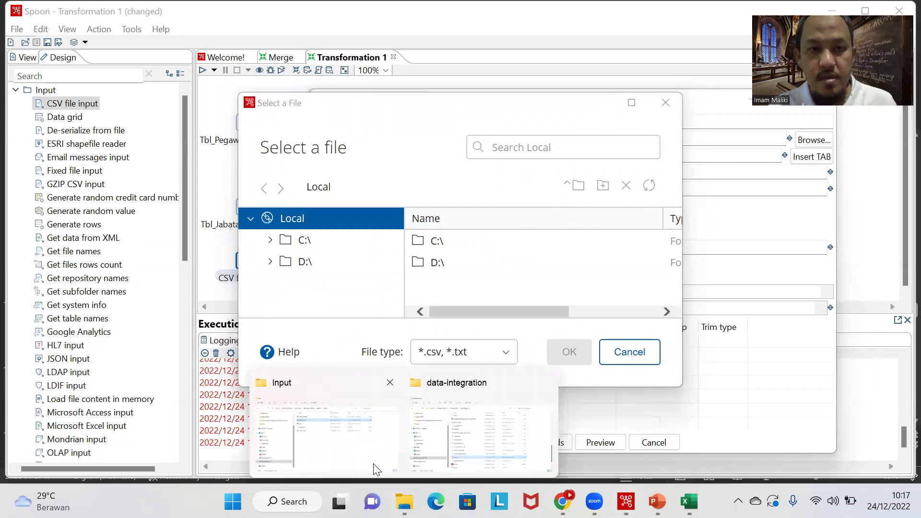
left_click(375, 470)
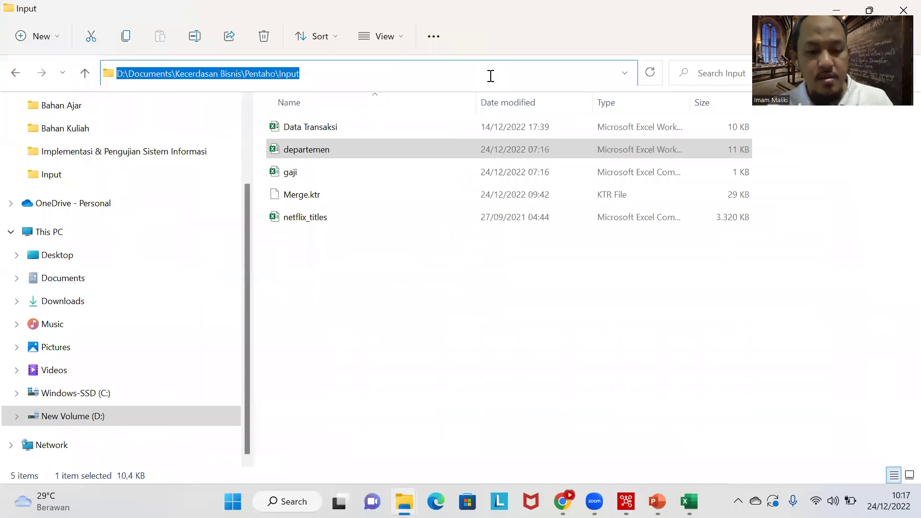
left_click(869, 10)
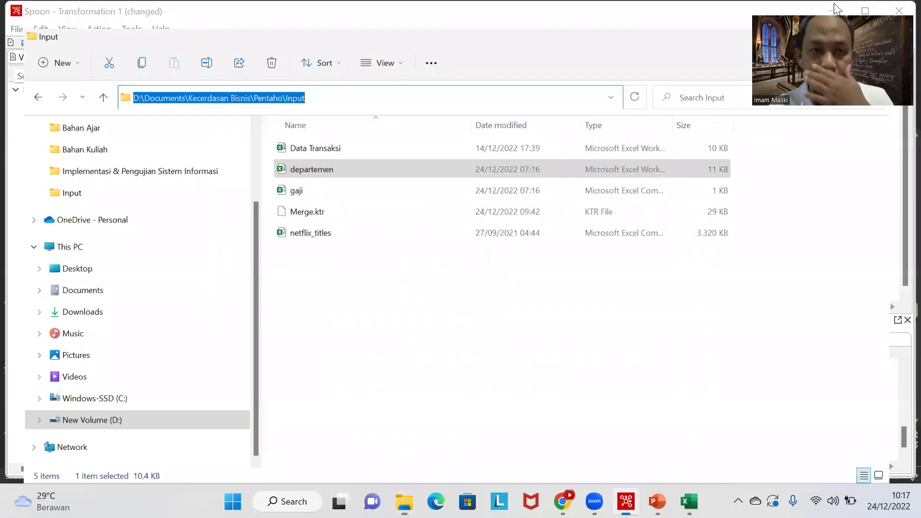
left_click(634, 117)
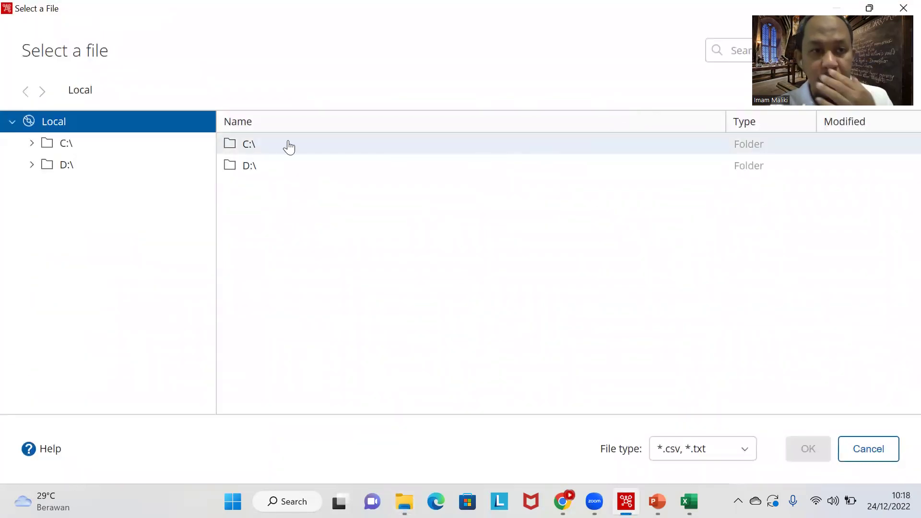
left_click(118, 86)
type("D:\\Documents\\Kecerdasan Bisnis\\Pentaho\\Input")
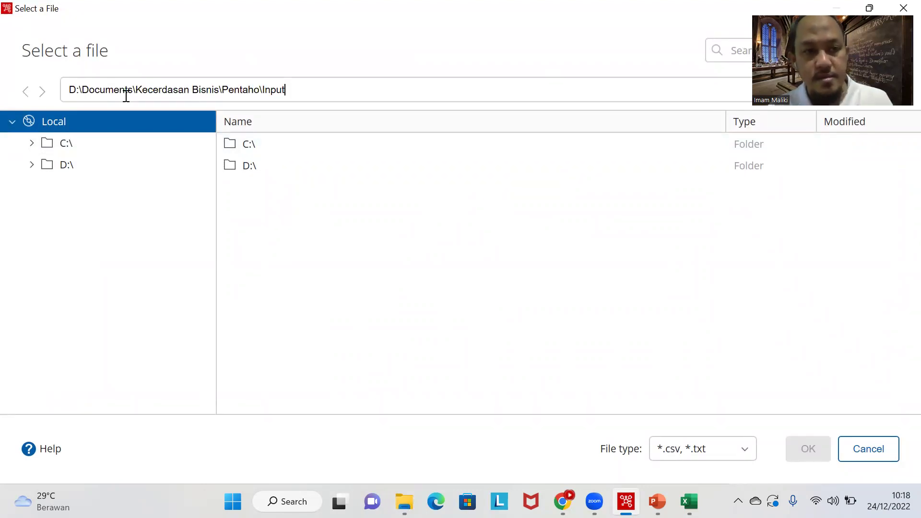
key("Return")
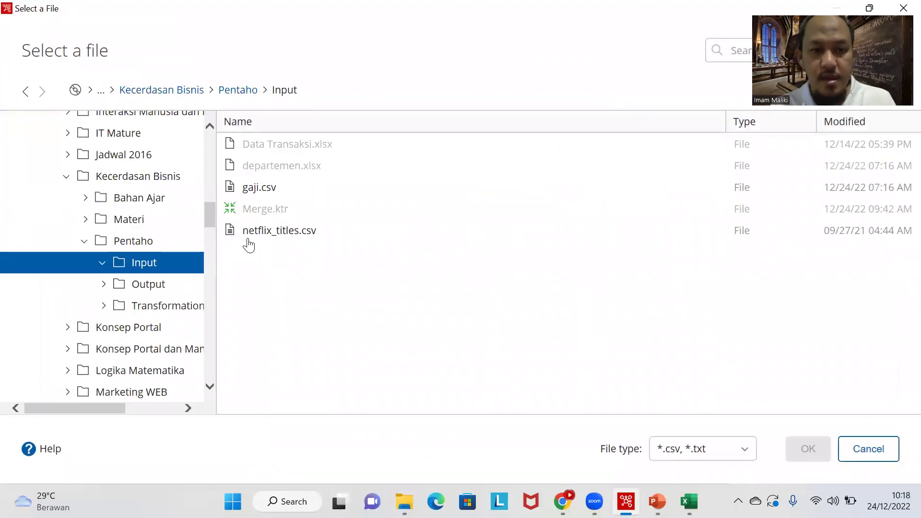
double_click(270, 192)
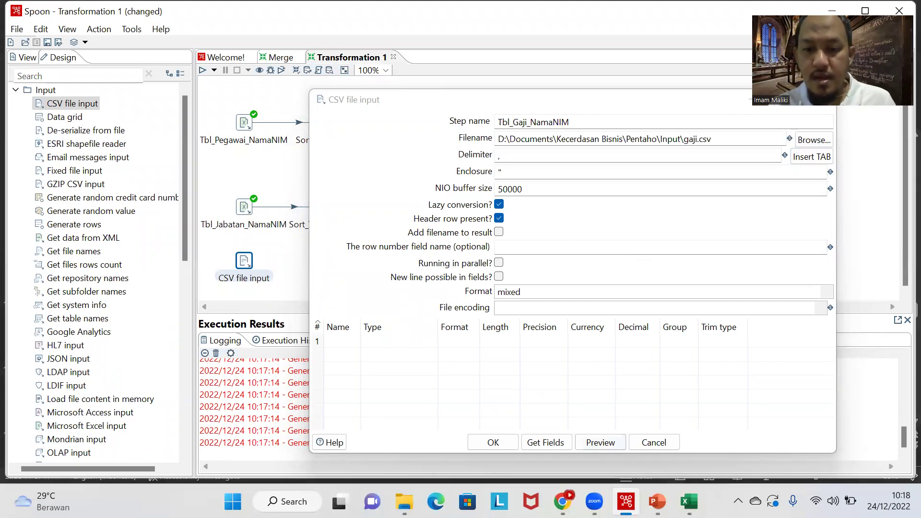
Close the departemen workbook, open the gaji file in Excel to examine its columns and delimiter, and return to the CSV input settings
left_click(689, 501)
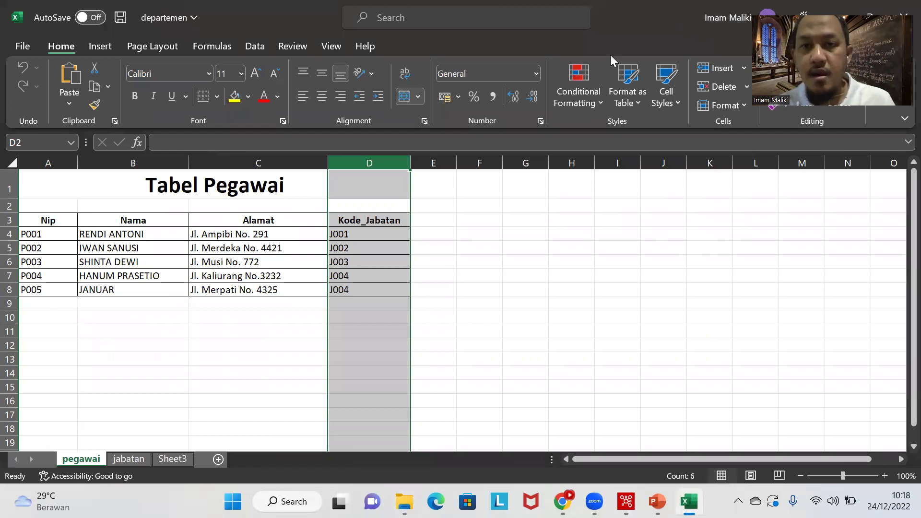
left_click(904, 16)
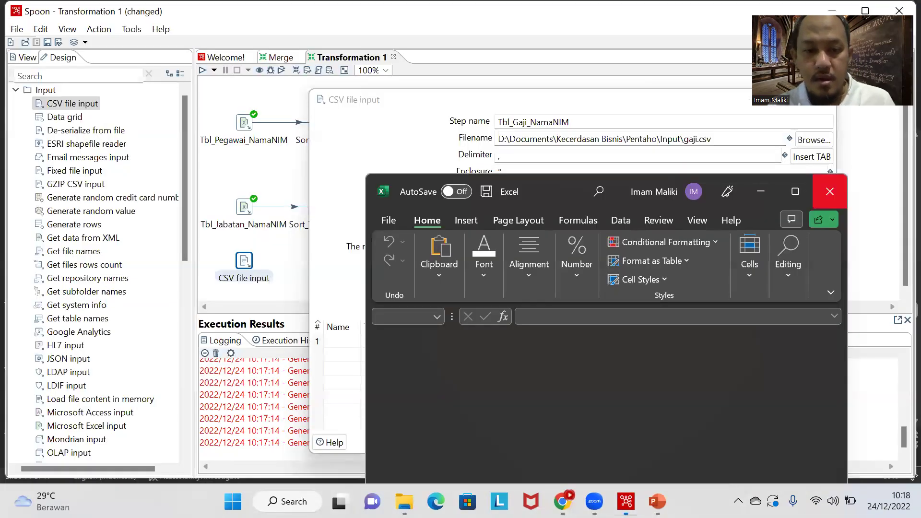
mouse_move(420, 502)
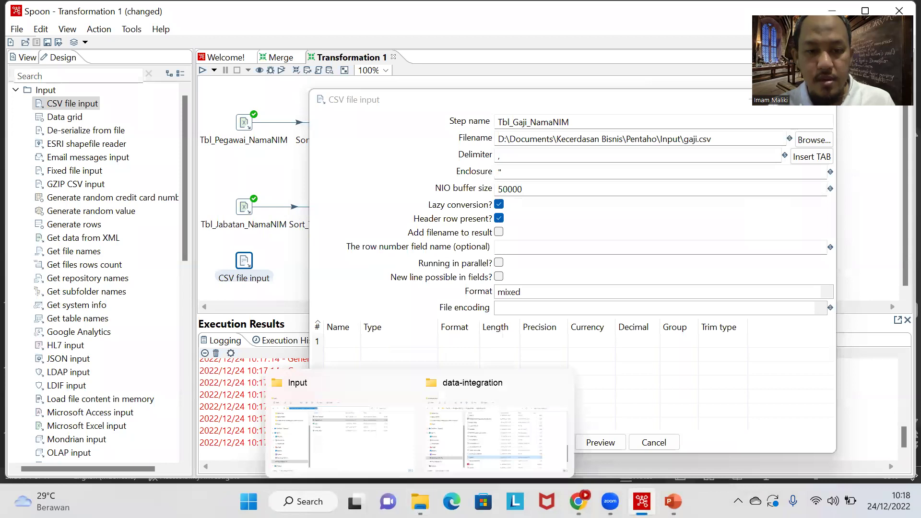
left_click(367, 438)
double_click(314, 175)
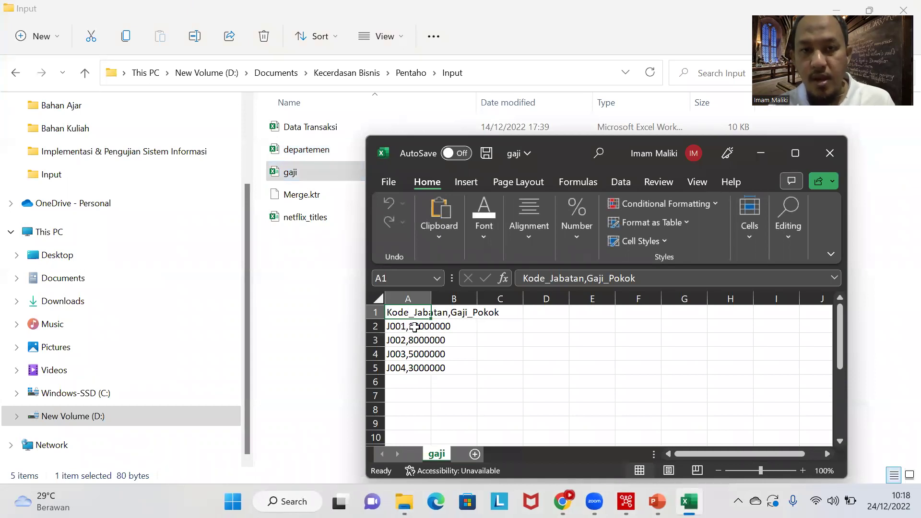
left_click(711, 18)
left_click(836, 10)
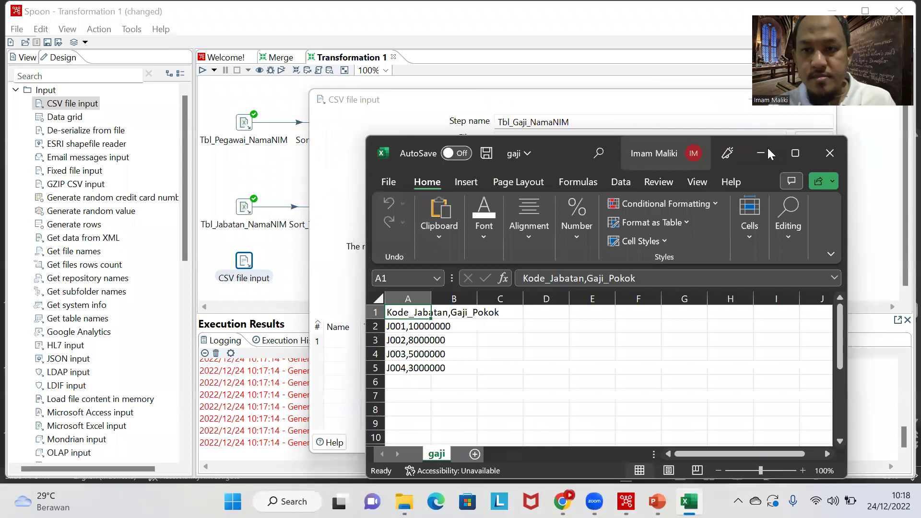
left_click(767, 152)
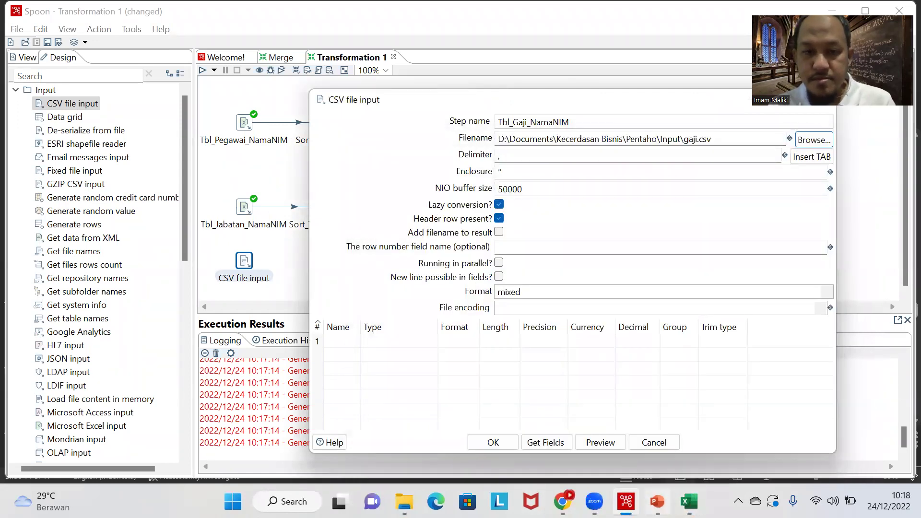
Load the CSV input's fields using a 100-line sample and compare the field settings with the PowerPoint slide
left_click(657, 501)
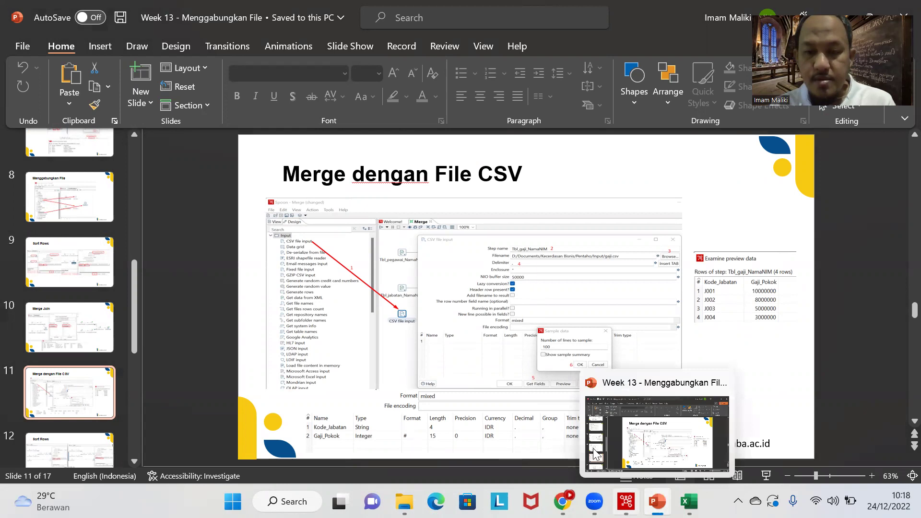
left_click(626, 501)
left_click(541, 442)
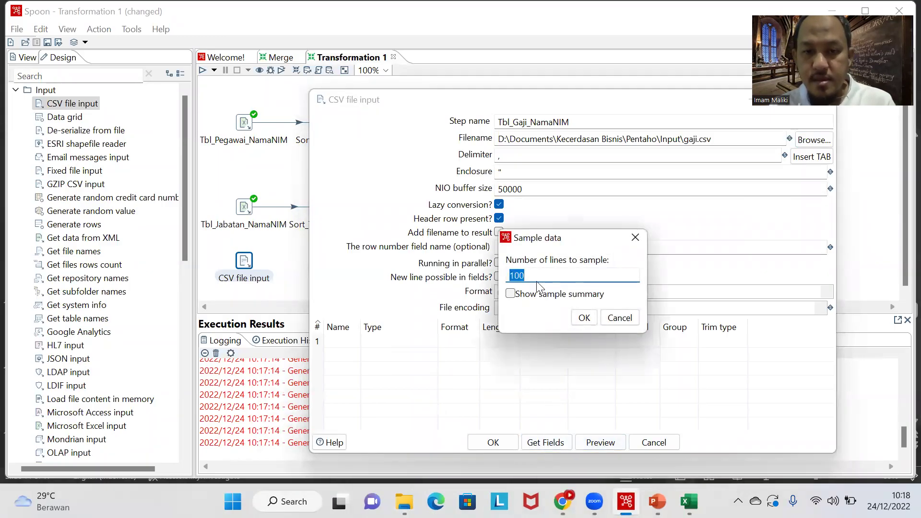
left_click(584, 318)
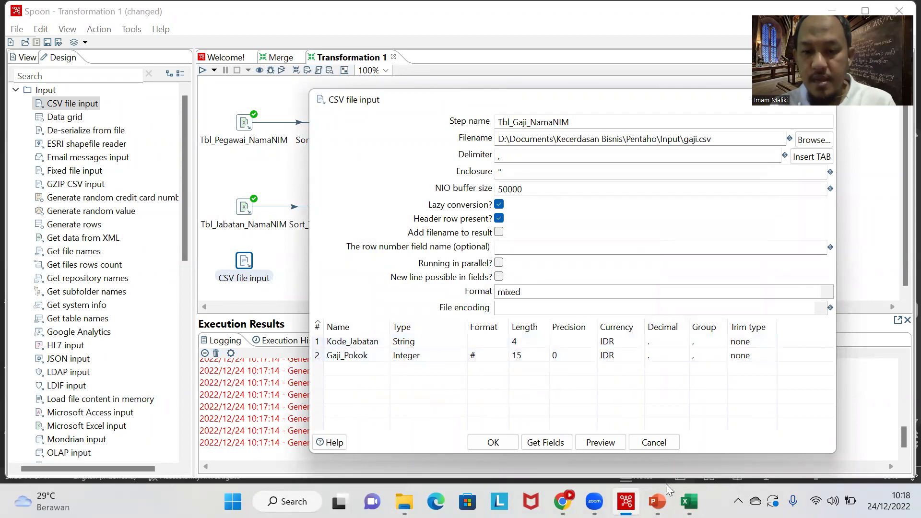
left_click(658, 502)
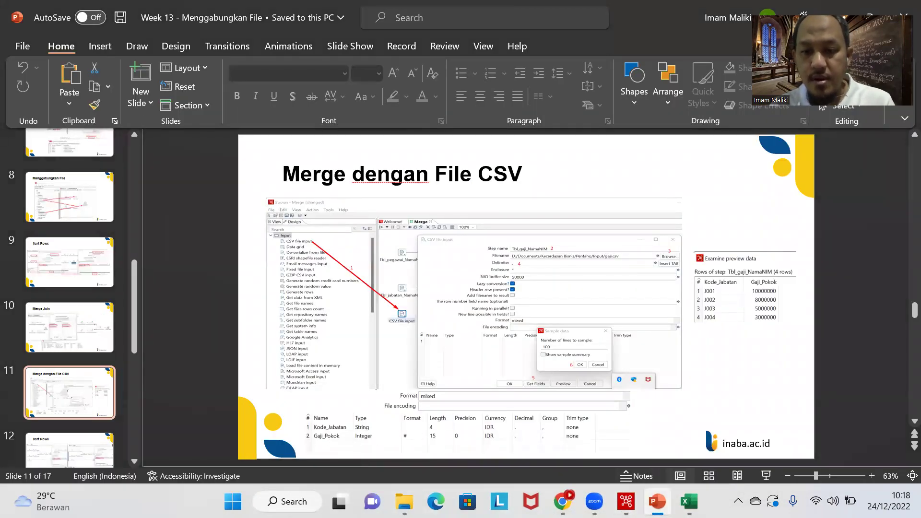
left_click(626, 502)
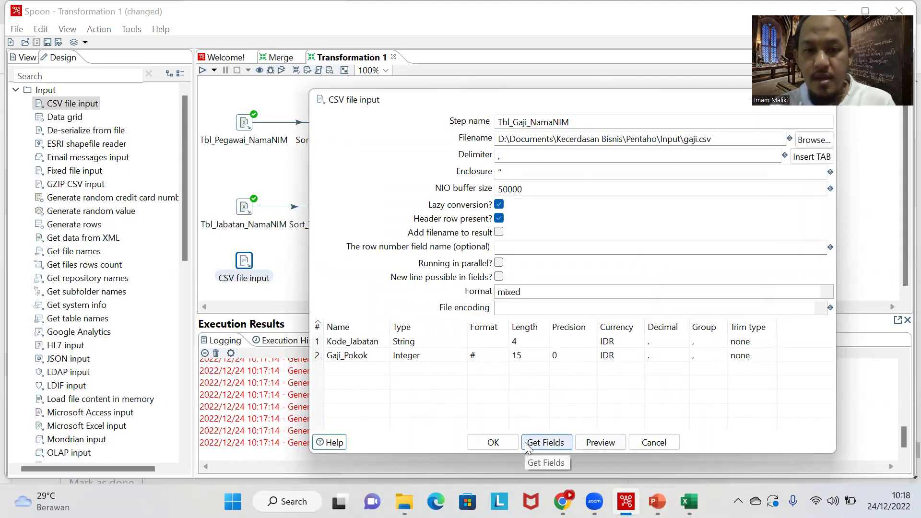
Preview 1000 rows of the gaji CSV input, compare them with the Excel file, close that file and accept the input settings
left_click(579, 443)
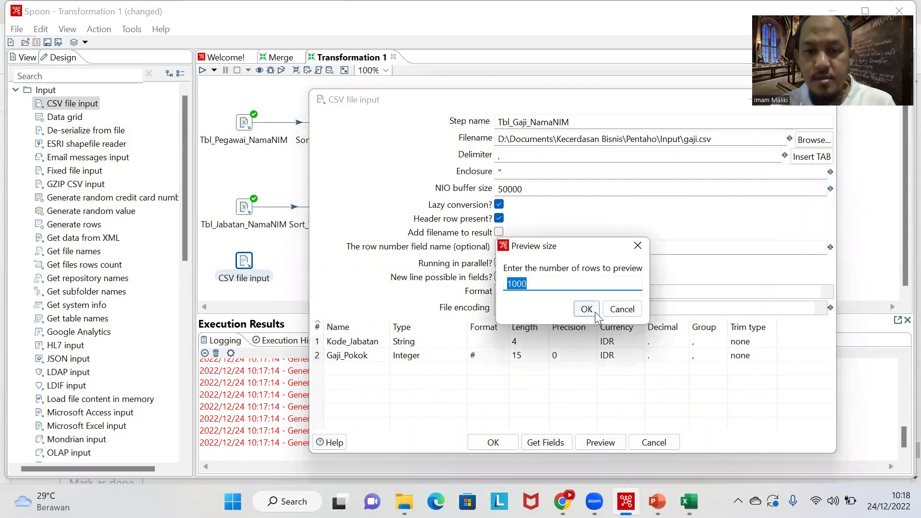
left_click(590, 309)
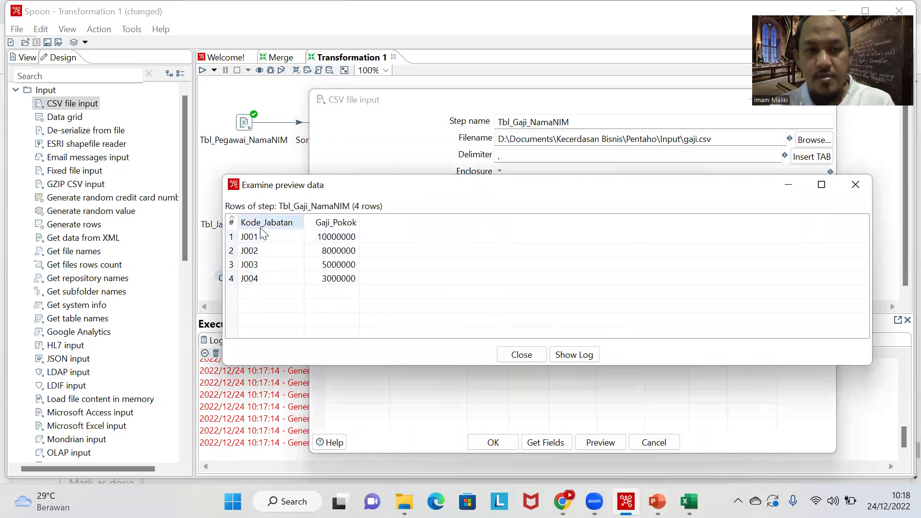
left_click(689, 501)
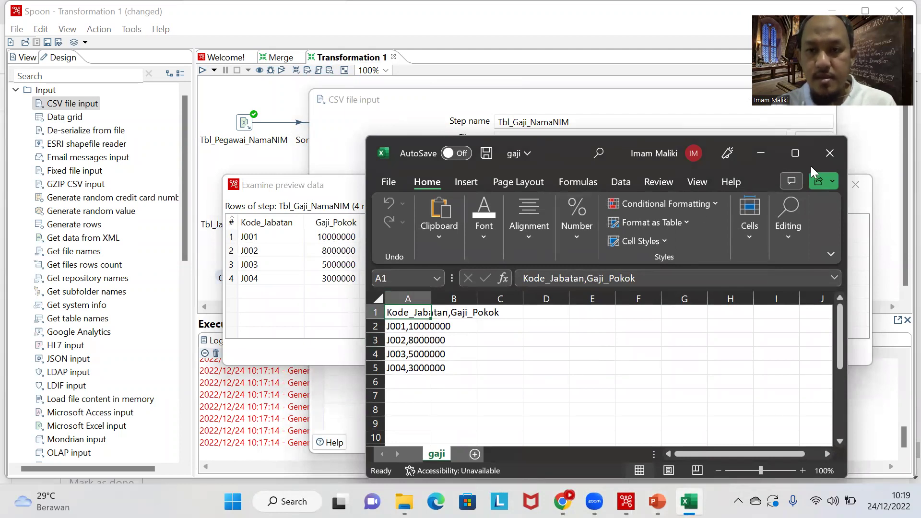
left_click(830, 153)
left_click(528, 353)
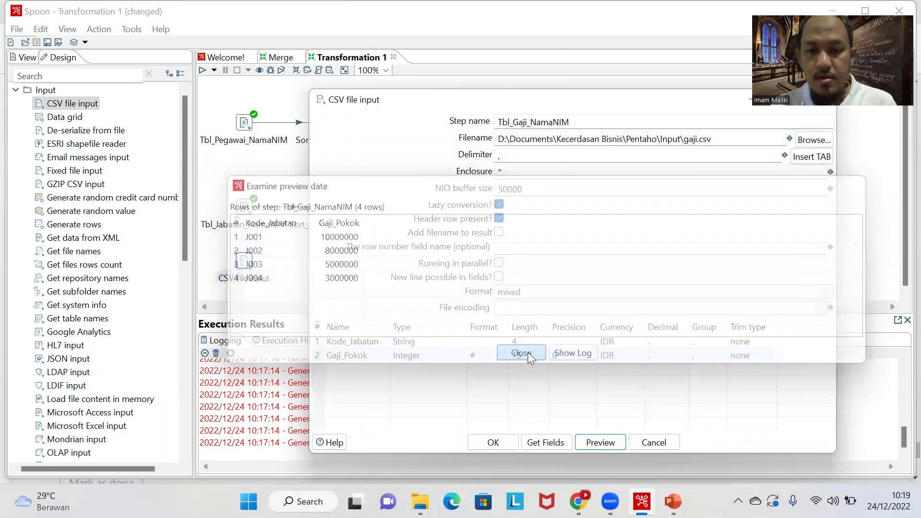
left_click(500, 443)
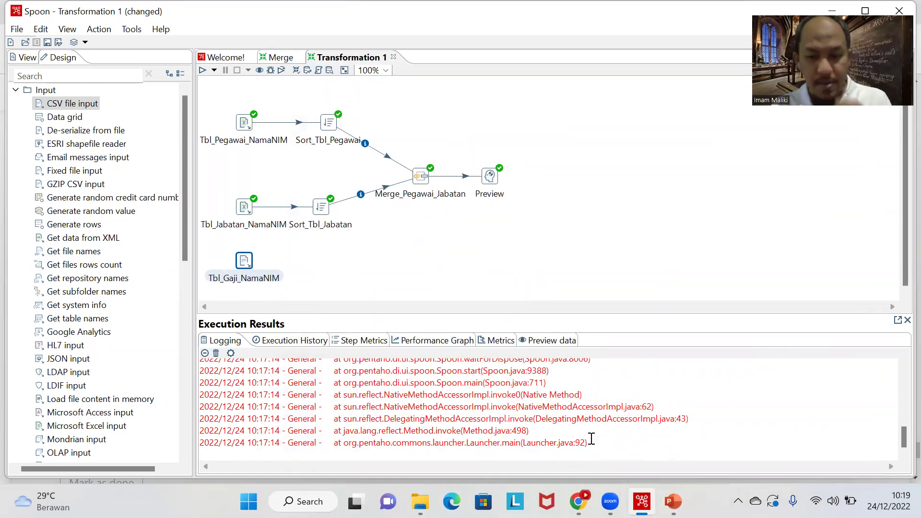
Check the PowerPoint slides after Merge dengan File CSV for how the Sort Rows stage is laid out, and return to Spoon
mouse_move(642, 501)
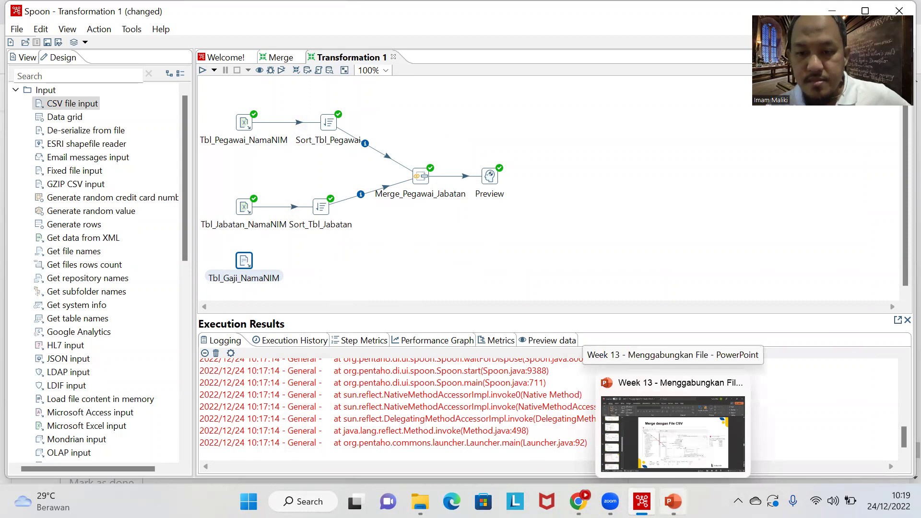
left_click(682, 436)
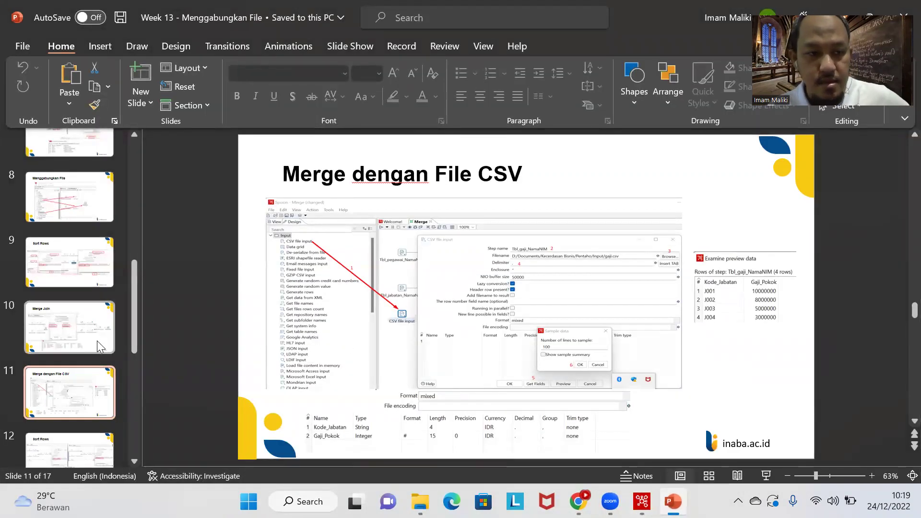
scroll(97, 340, "down", 2)
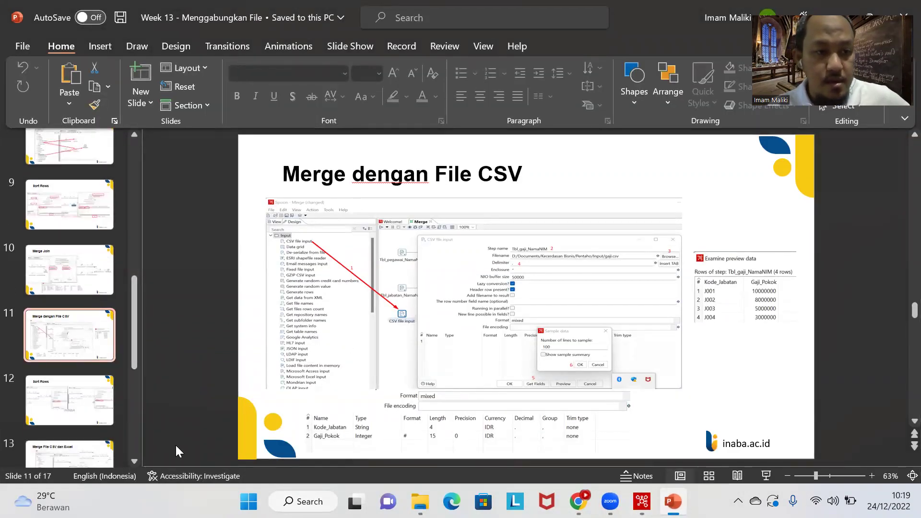
scroll(111, 379, "up", 2)
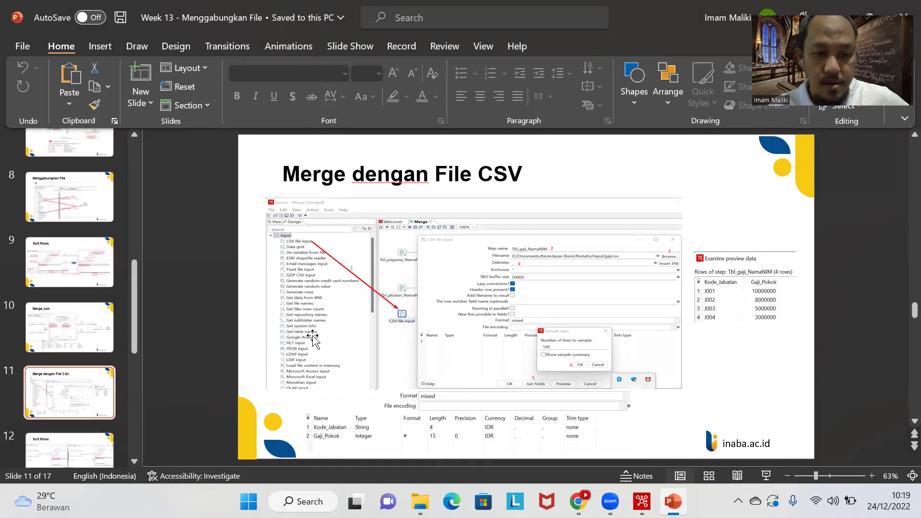
scroll(313, 340, "down", 1)
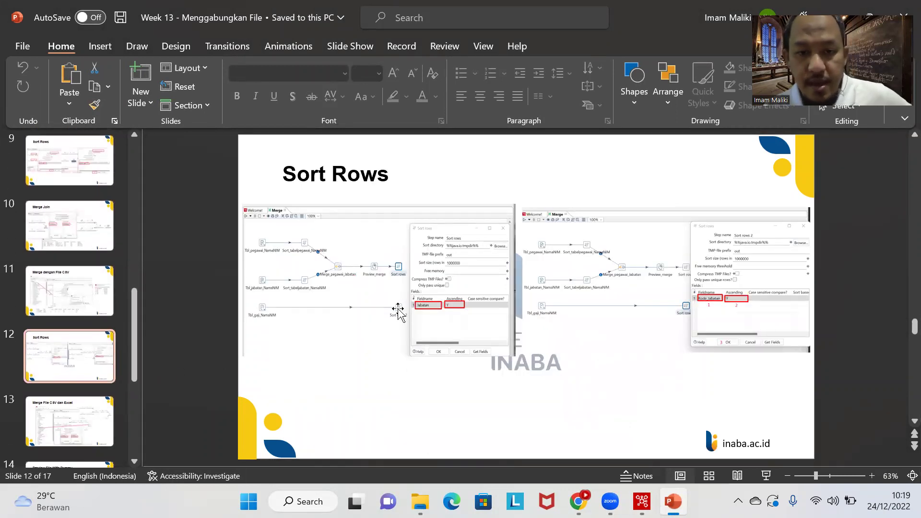
mouse_move(642, 502)
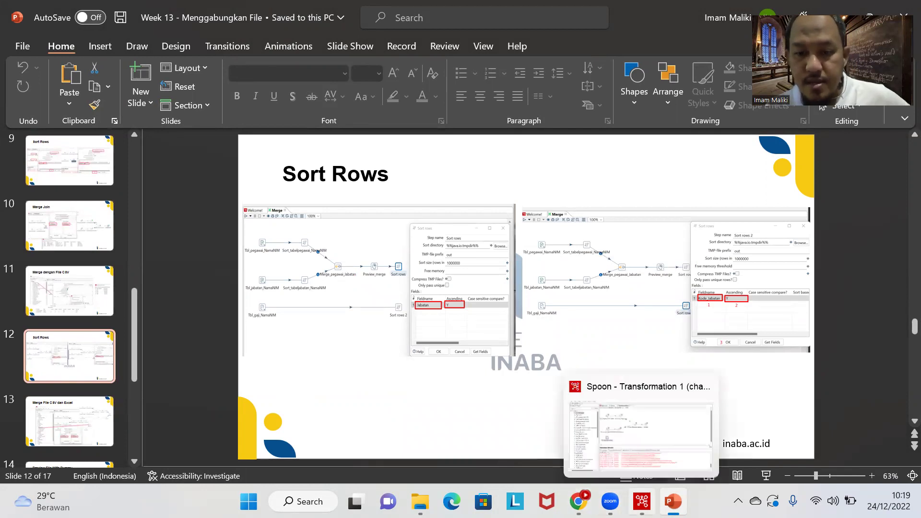
left_click(578, 413)
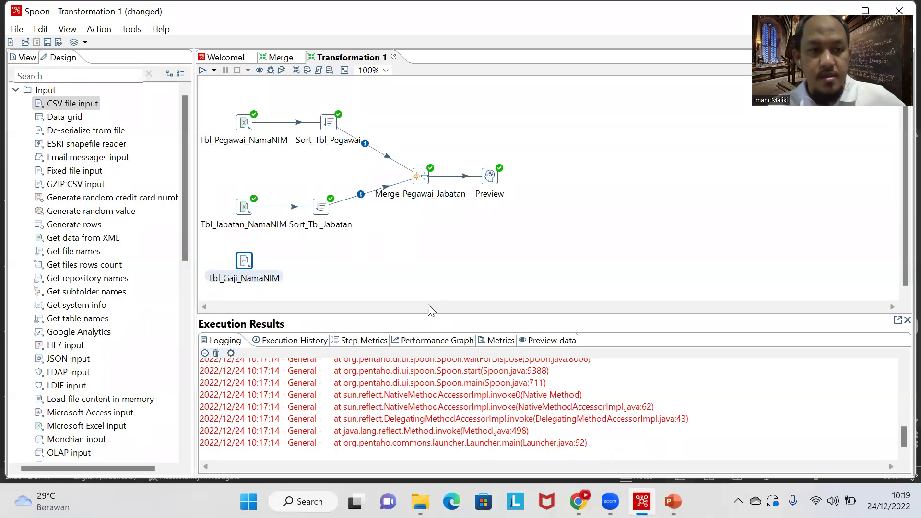
Add a Dummy (do nothing) step below the existing Preview step and connect Tbl_Gaji_NamaNIM to it
left_click(67, 80)
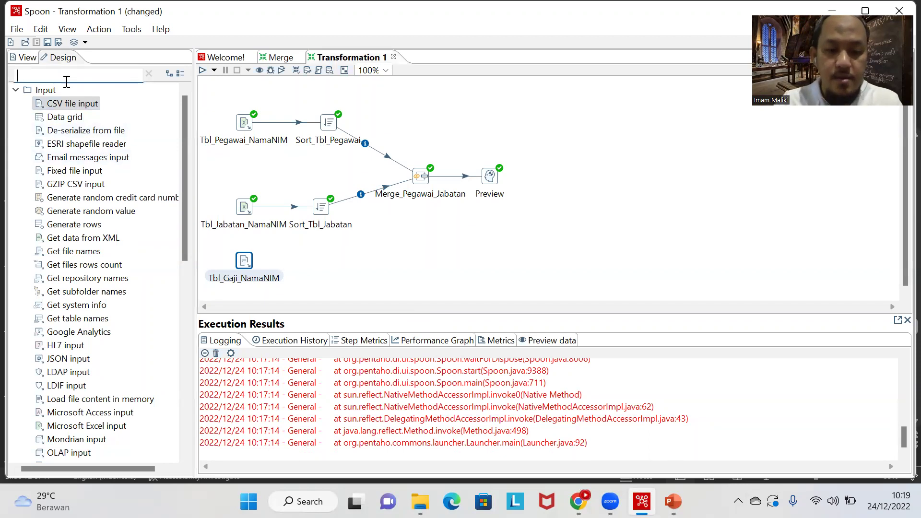
type("dumm")
left_click_drag(88, 169, 493, 263)
mouse_move(253, 269)
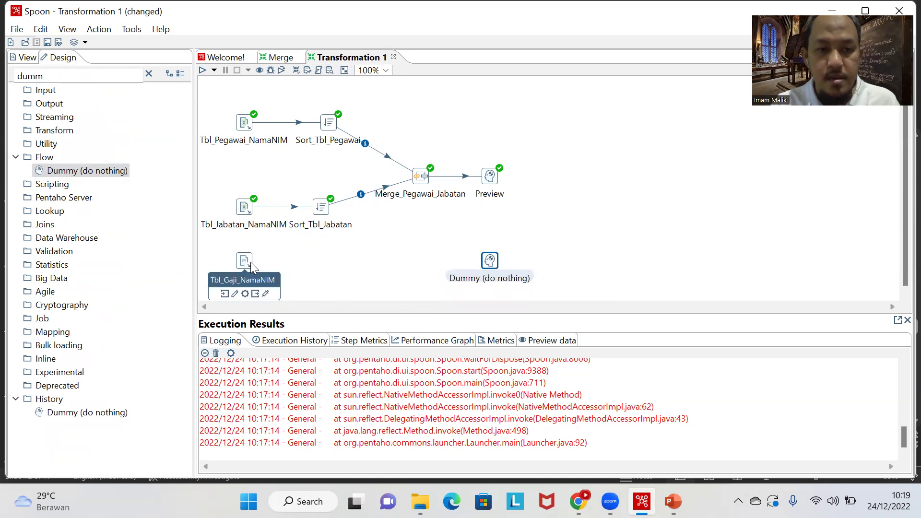
left_click_drag(258, 297, 492, 277)
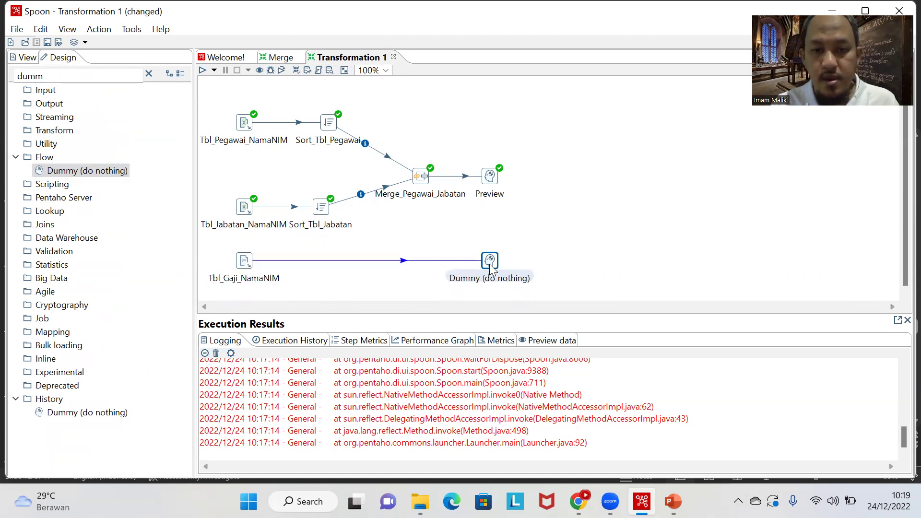
left_click(516, 271)
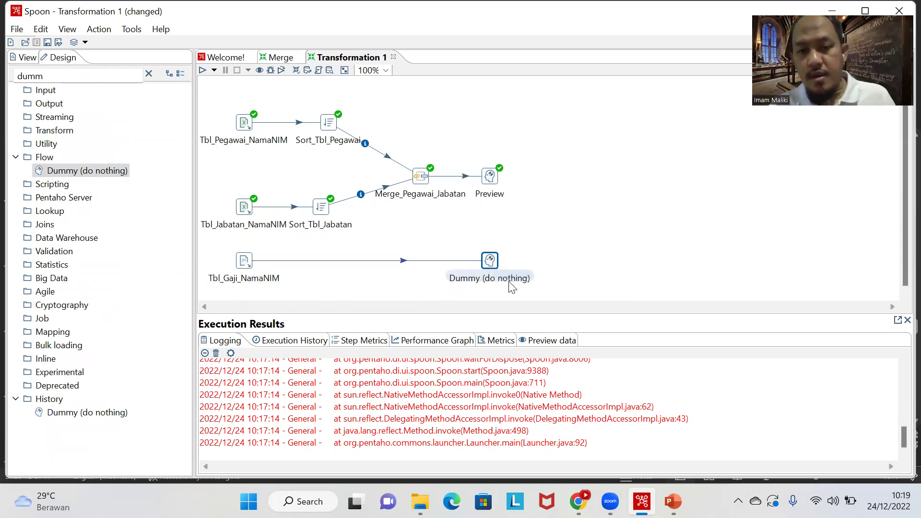
Examine the Merge File CSV dan Excel slide in PowerPoint for the merge join layout and key fields, and return to Spoon
left_click(673, 502)
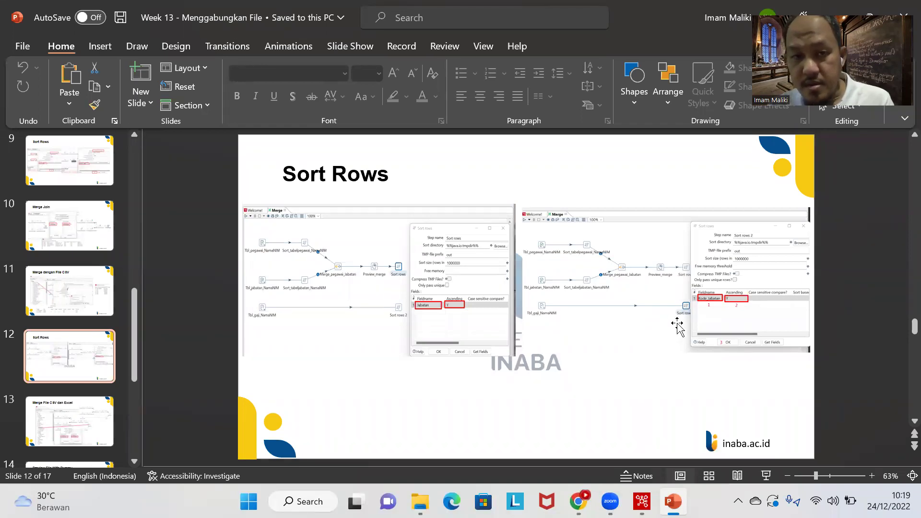
left_click(72, 423)
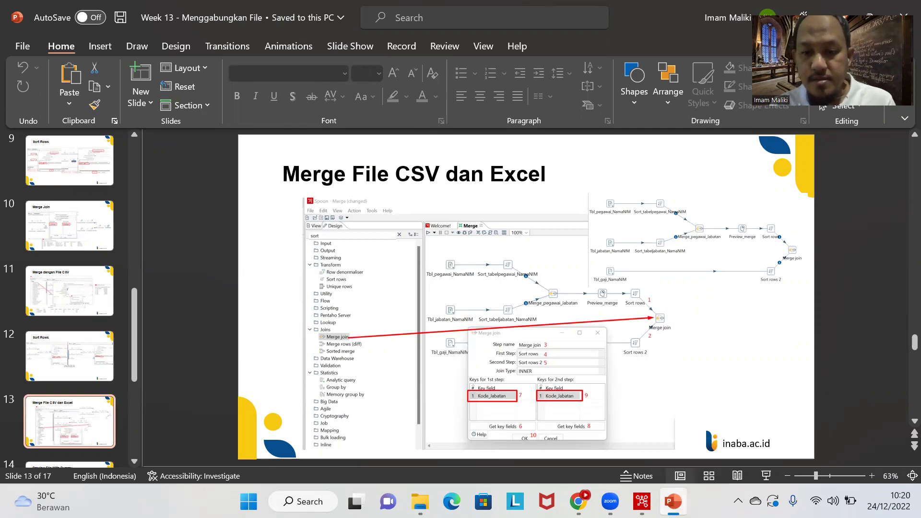
key("alt+Tab")
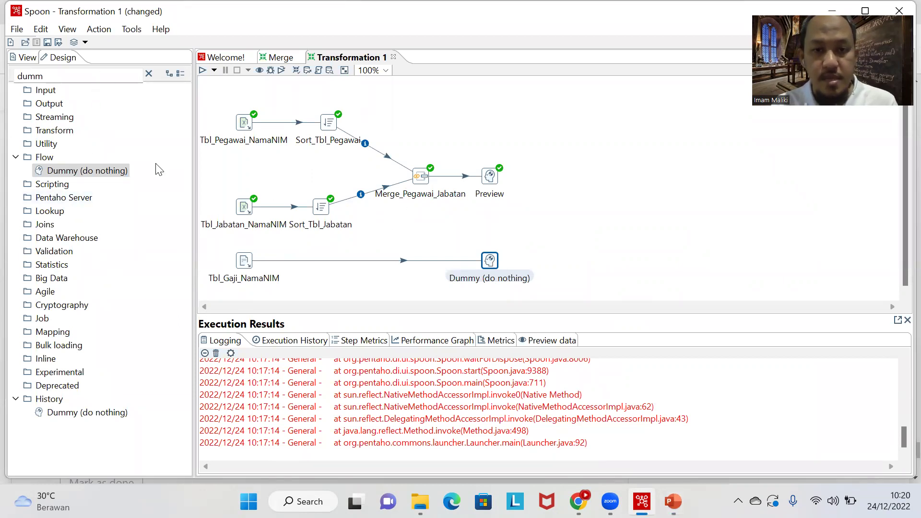
Find the Merge join step in the design palette and place it on the canvas beyond the two preview steps
left_click(148, 74)
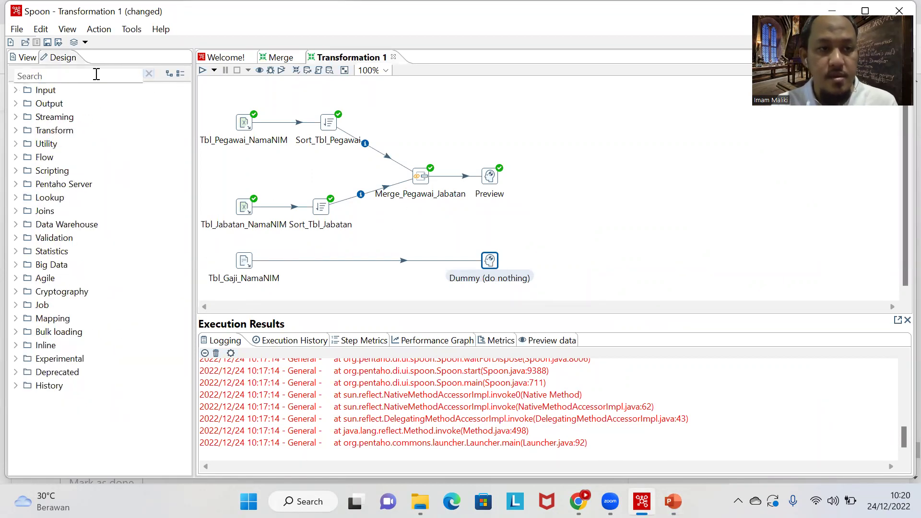
left_click(96, 75)
type("merge")
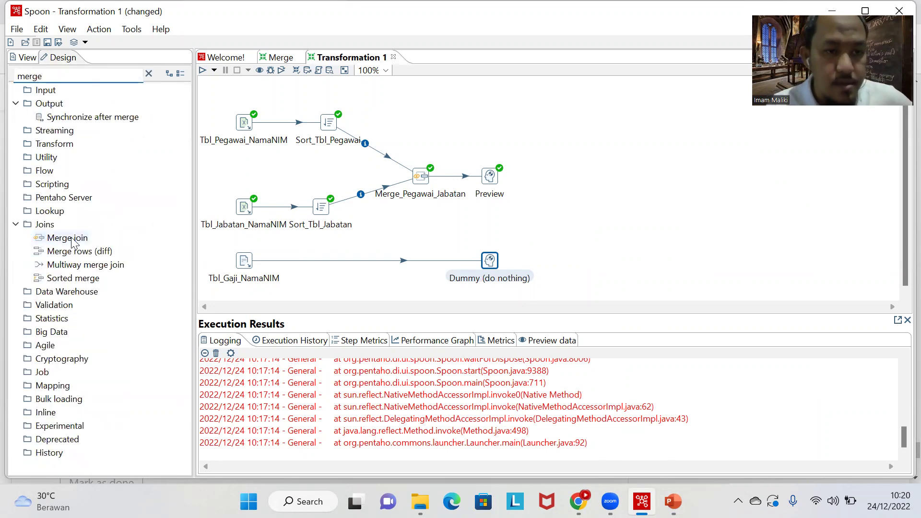
left_click_drag(72, 238, 565, 222)
Rename the Dummy (do nothing) step fed by Tbl_Gaji_NamaNIM as Preview_Gaji
left_click(495, 260)
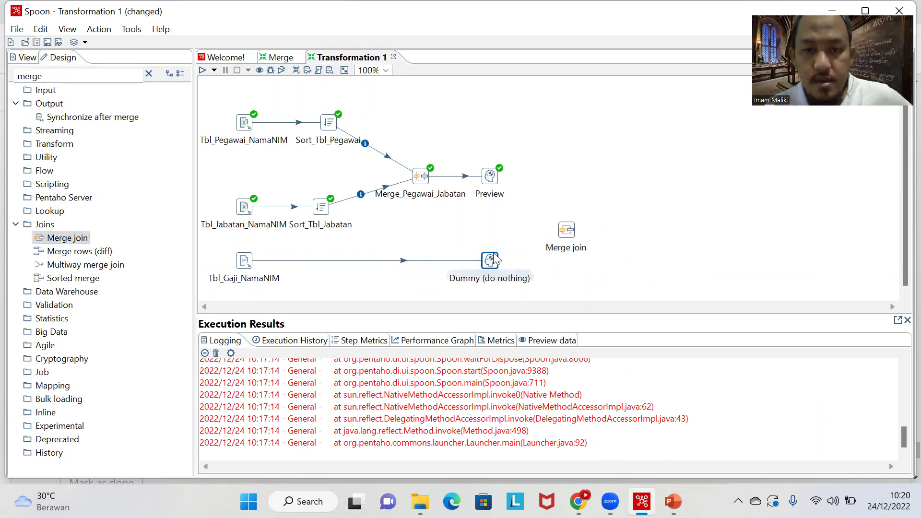
right_click(496, 260)
left_click(529, 136)
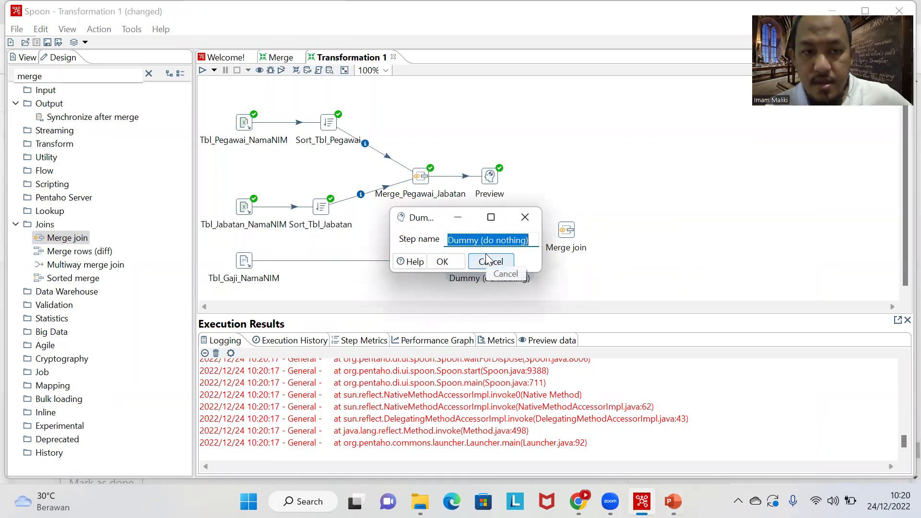
mouse_move(498, 209)
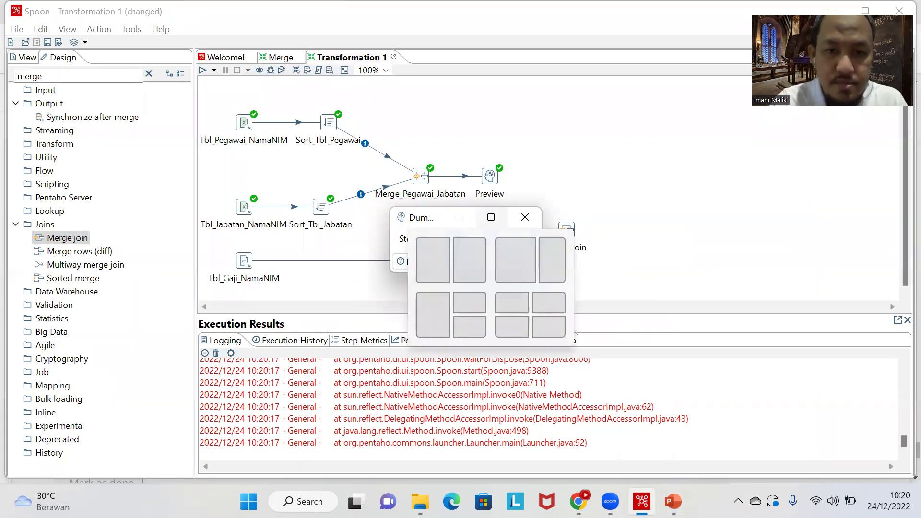
type("Preview_Gaji")
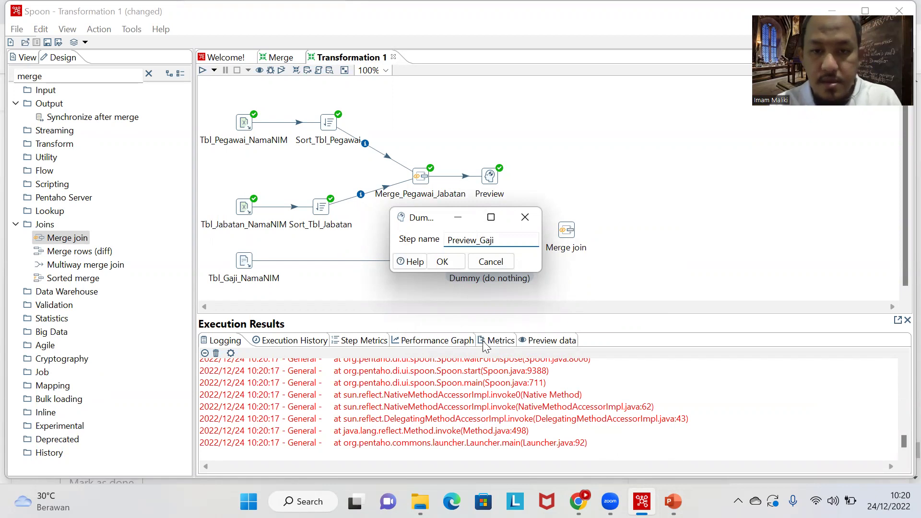
left_click(453, 262)
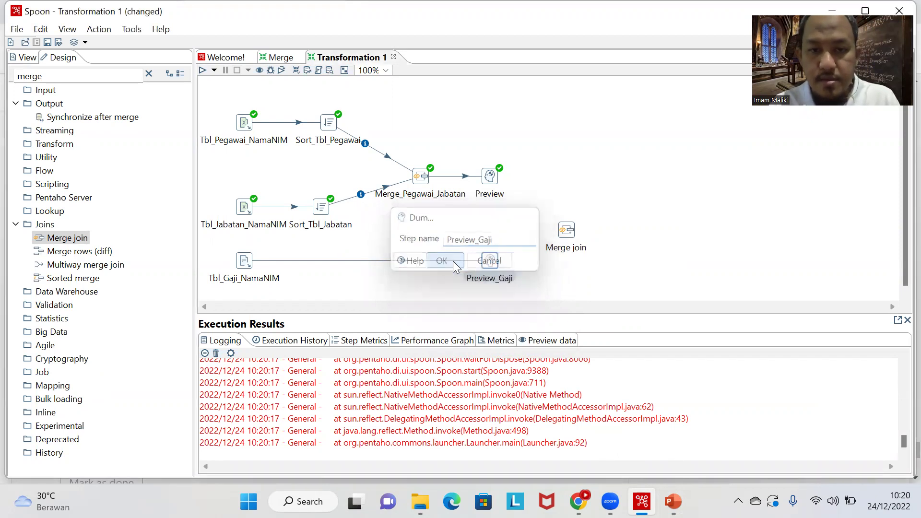
Connect both the Preview and Preview_Gaji steps to the new Merge join step
right_click(497, 175)
left_click(470, 154)
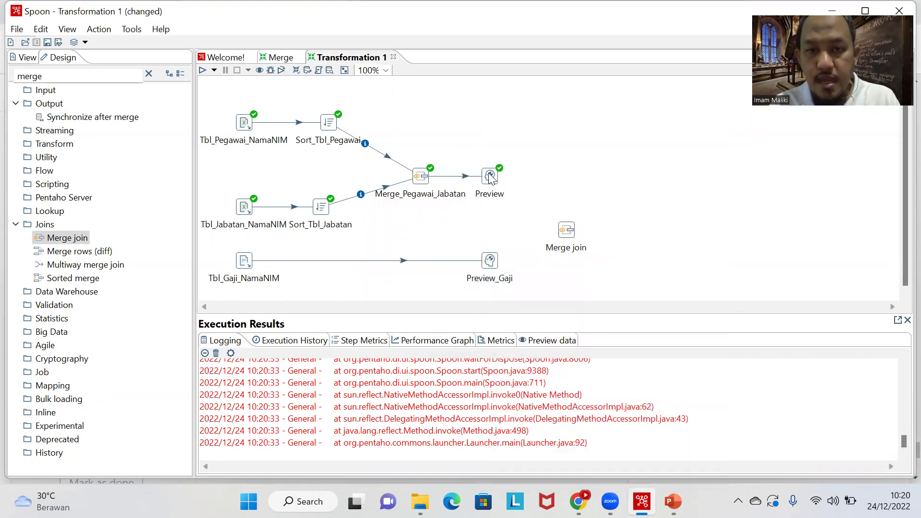
left_click_drag(507, 209, 567, 235)
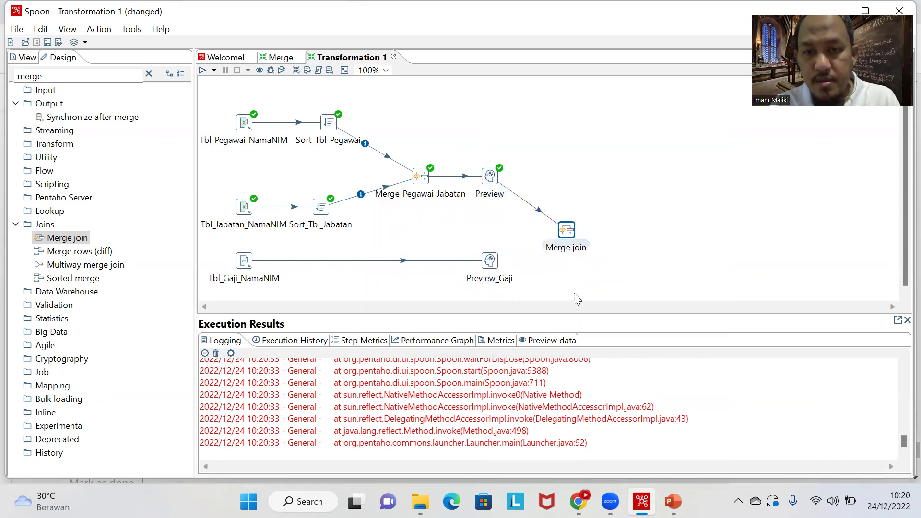
mouse_move(497, 269)
left_click_drag(507, 297, 570, 235)
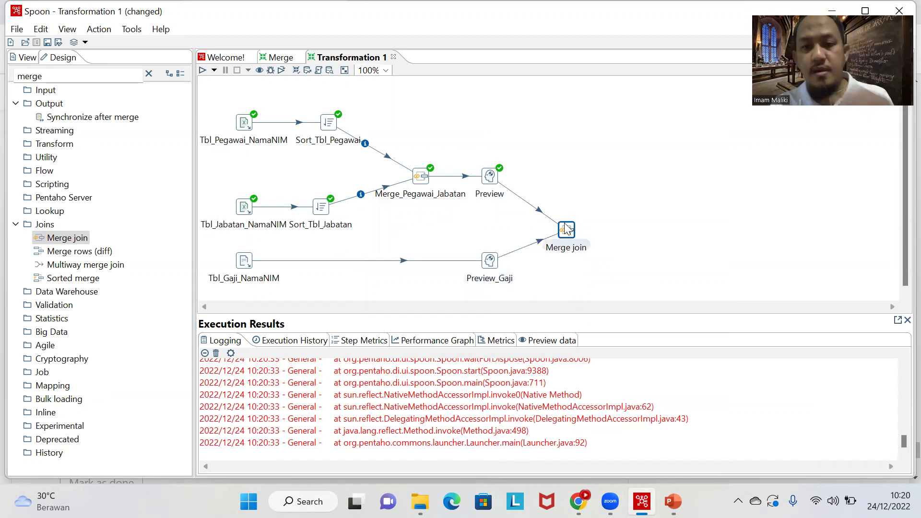
Open the new Merge join's settings and name the step Merge_Gabungan_NamaNIM
right_click(567, 229)
left_click(599, 139)
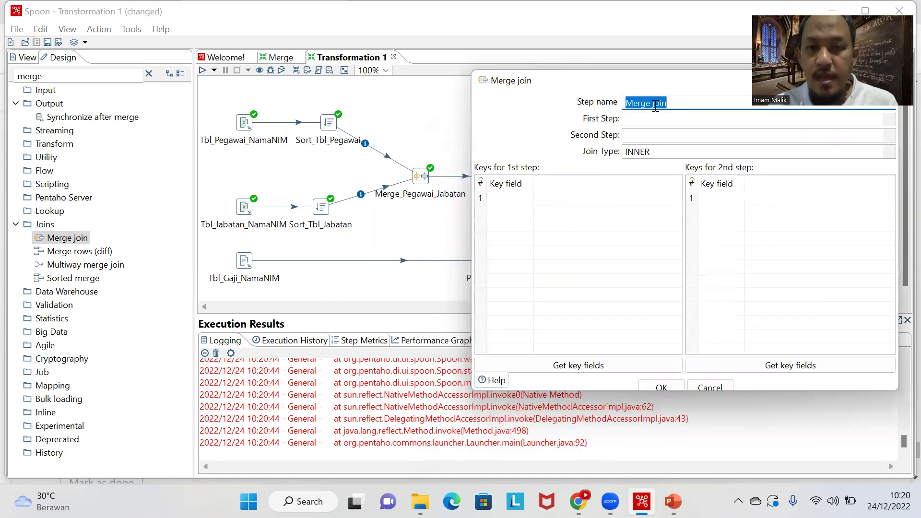
left_click(673, 102)
key("BackSpace")
key("BackSpace")
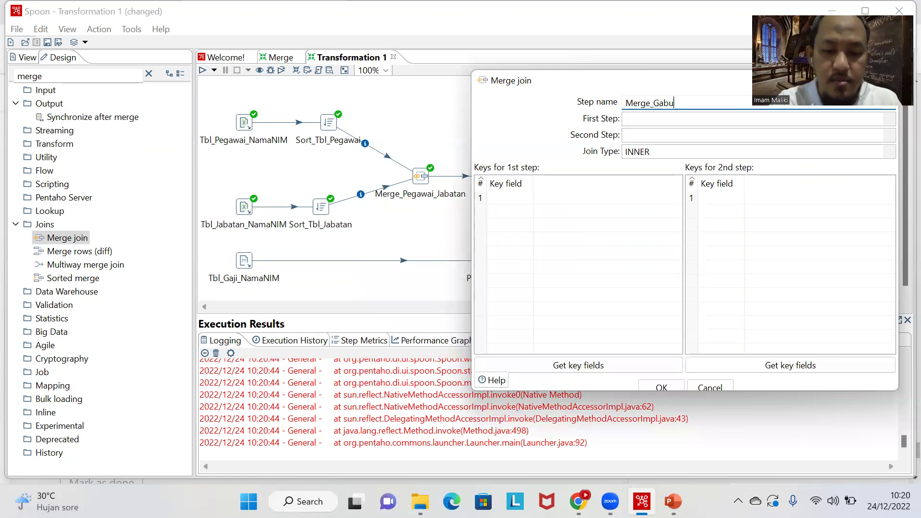
type("_Gabungan_NamaNIM")
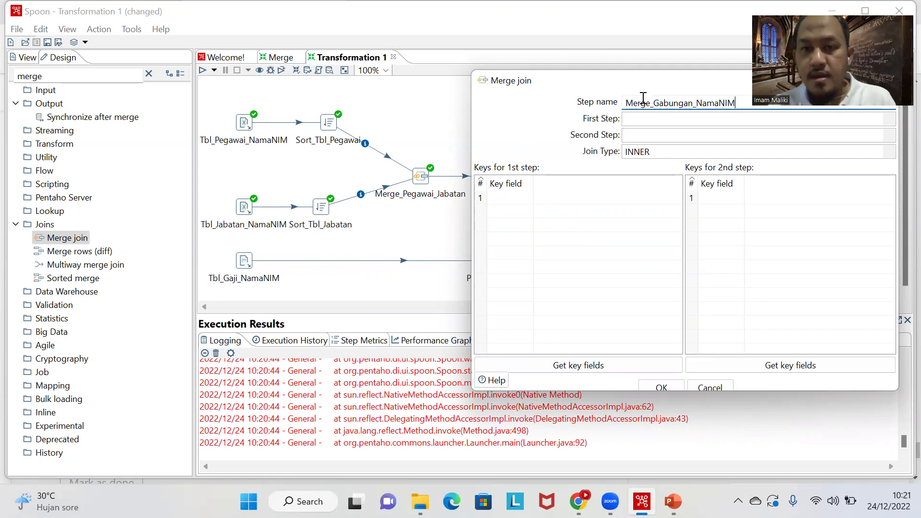
Set Preview as the first step and Preview_Gaji as the second step of the Merge_Gabungan_NamaNIM join
left_click(807, 141)
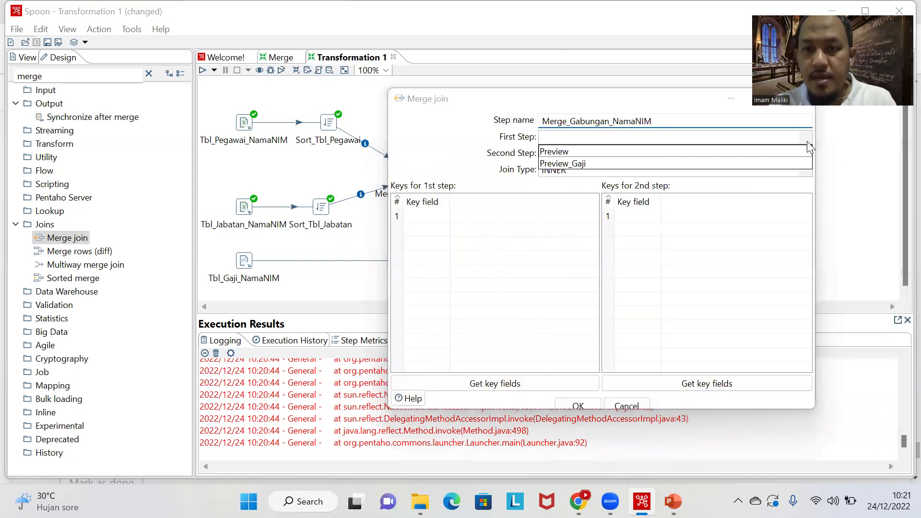
left_click(619, 152)
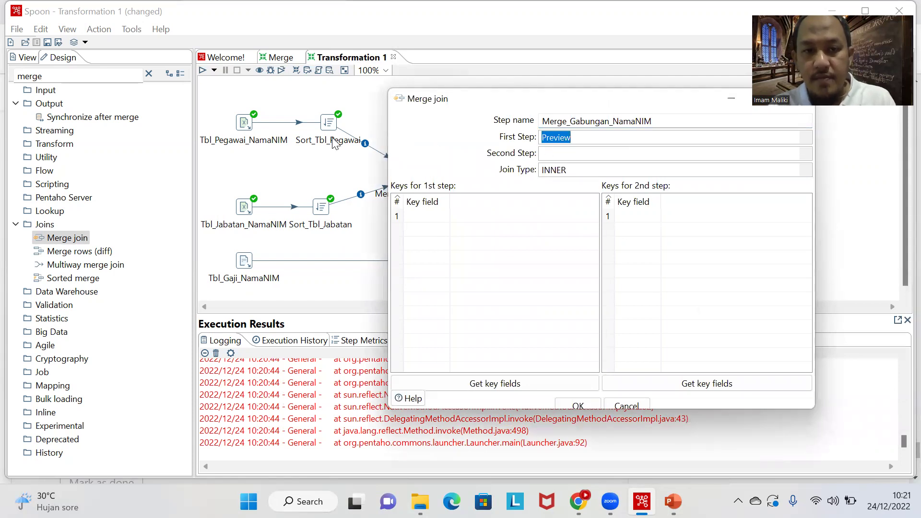
left_click(803, 154)
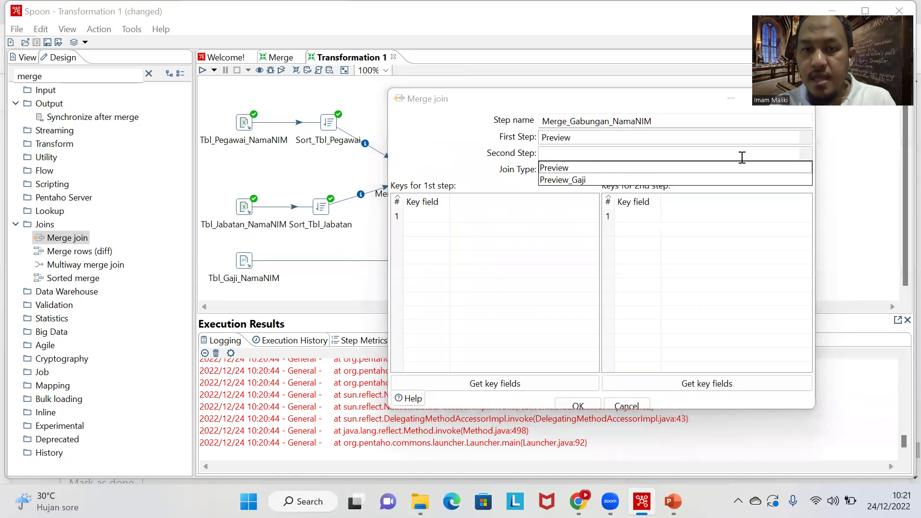
left_click(576, 180)
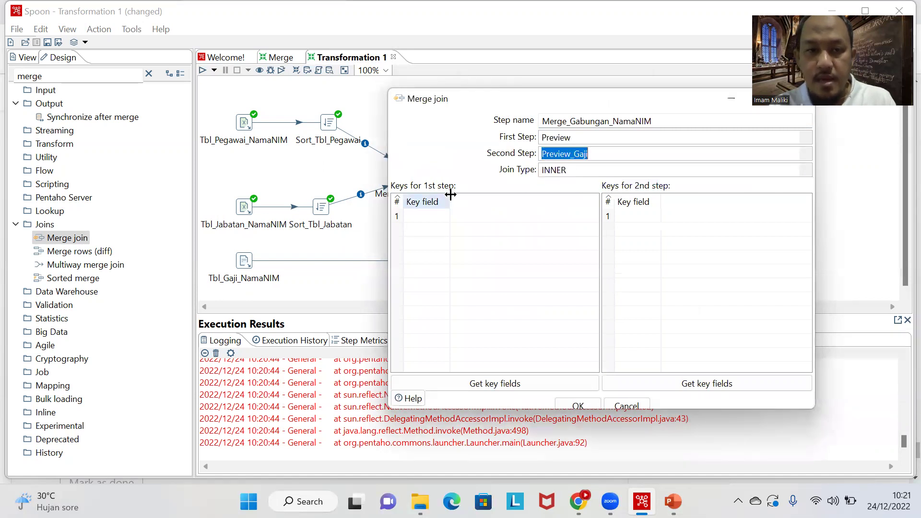
Load the first step's key fields and remove every one except Kode_Jabatan
left_click(521, 385)
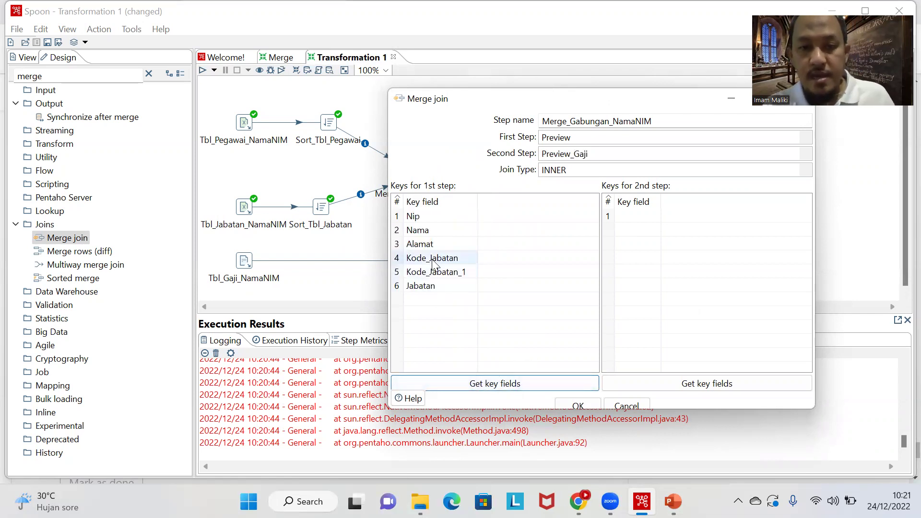
left_click(399, 219)
key("Delete")
key("Delete")
key("Delete")
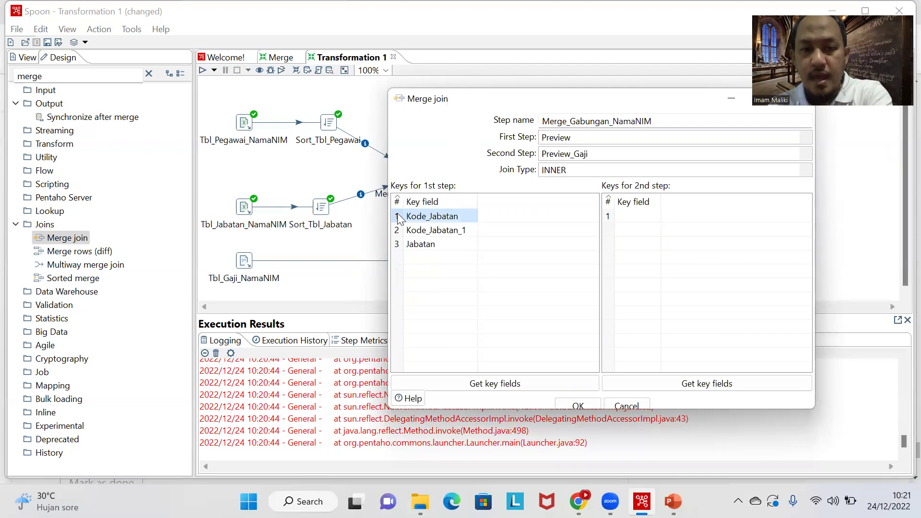
left_click(398, 229)
key("Delete")
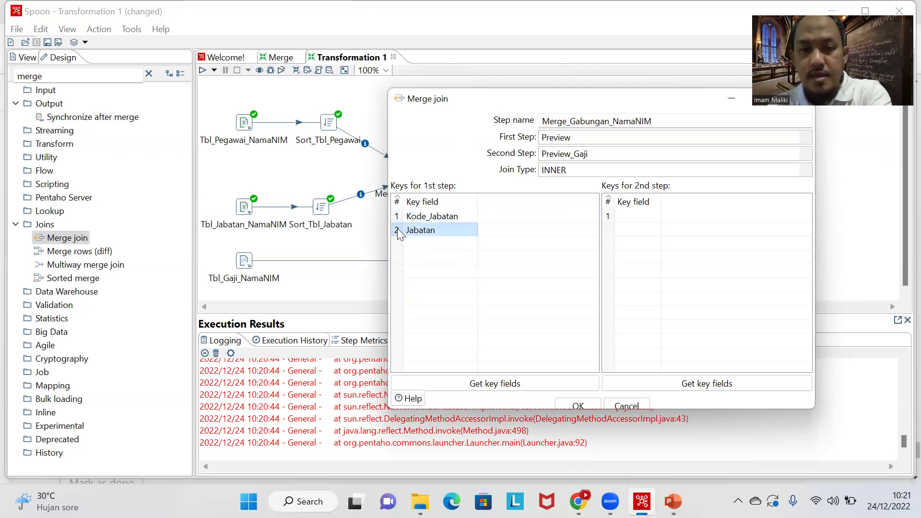
key("Delete")
Load the second step's key fields, remove Gaji_Pokok to keep only Kode_Jabatan, and confirm the join settings
left_click(657, 379)
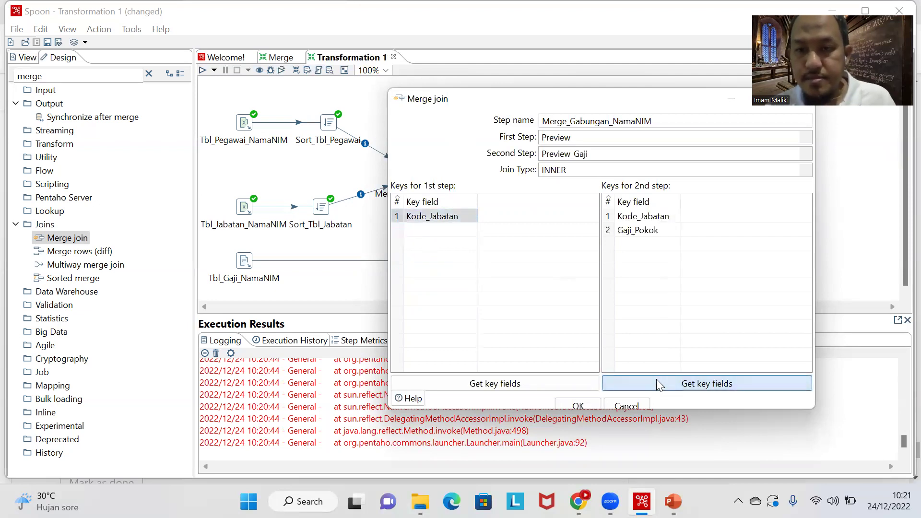
left_click(609, 232)
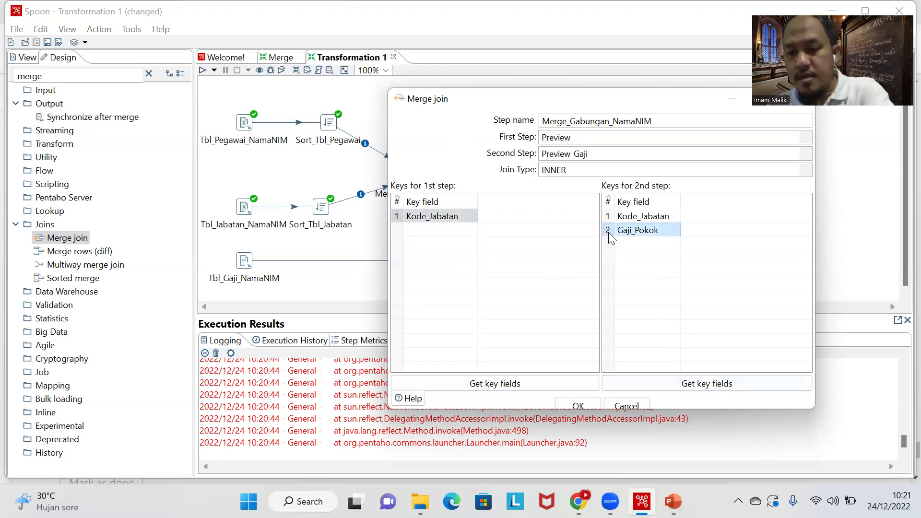
key("Delete")
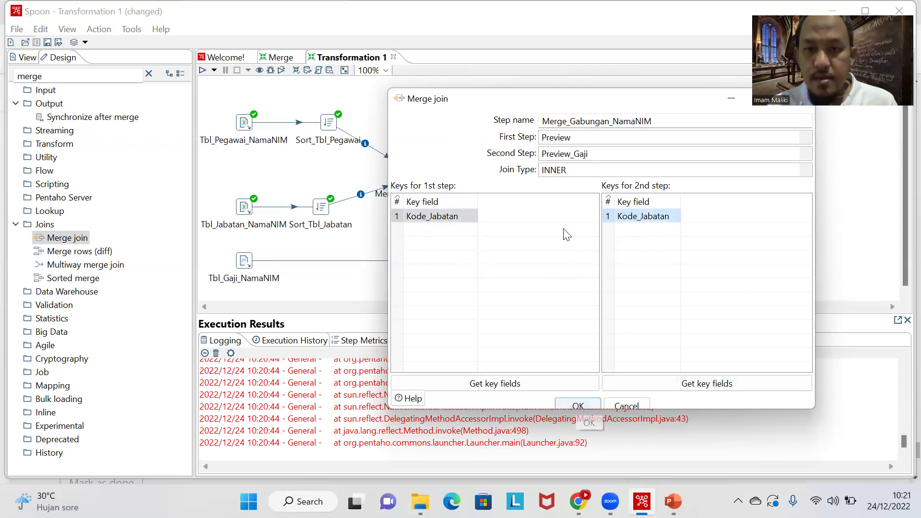
left_click(587, 401)
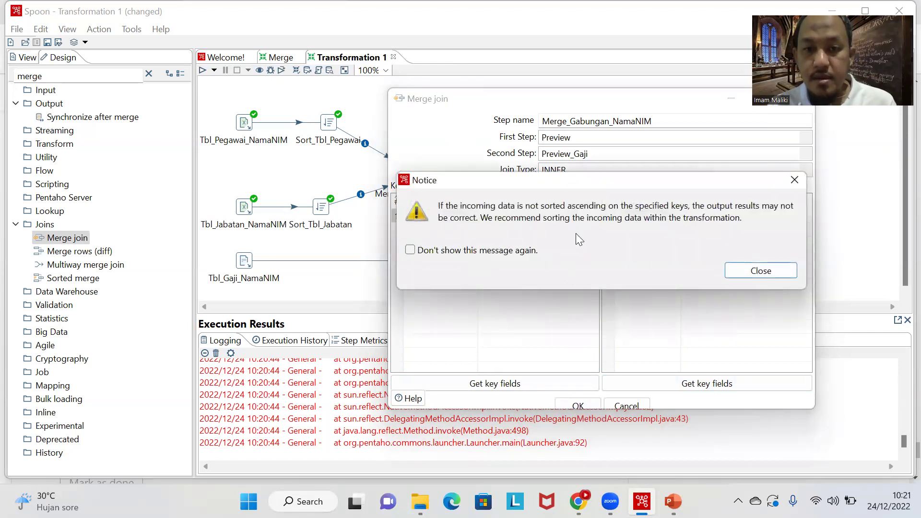
left_click(731, 270)
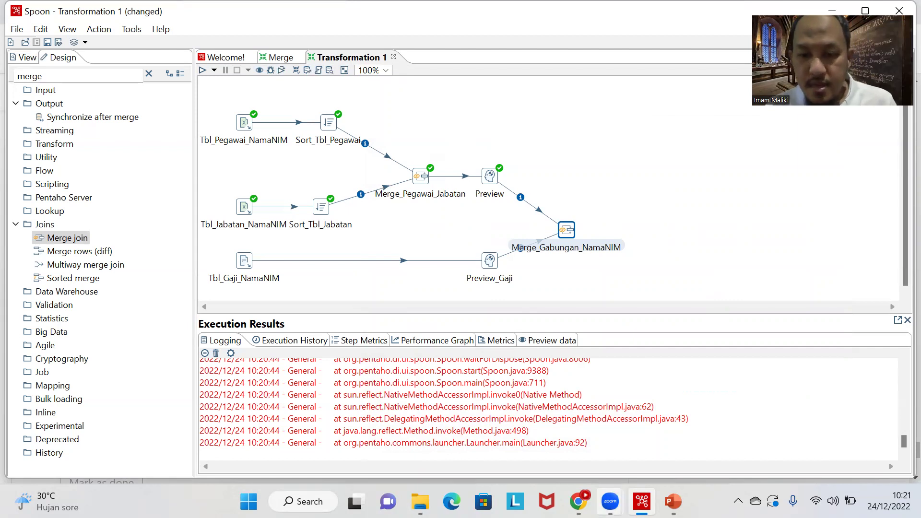
Check the finished Merge transformation for reference, and delete Merge_Gabungan_NamaNIM and Preview_Gaji from Transformation 1
left_click(280, 57)
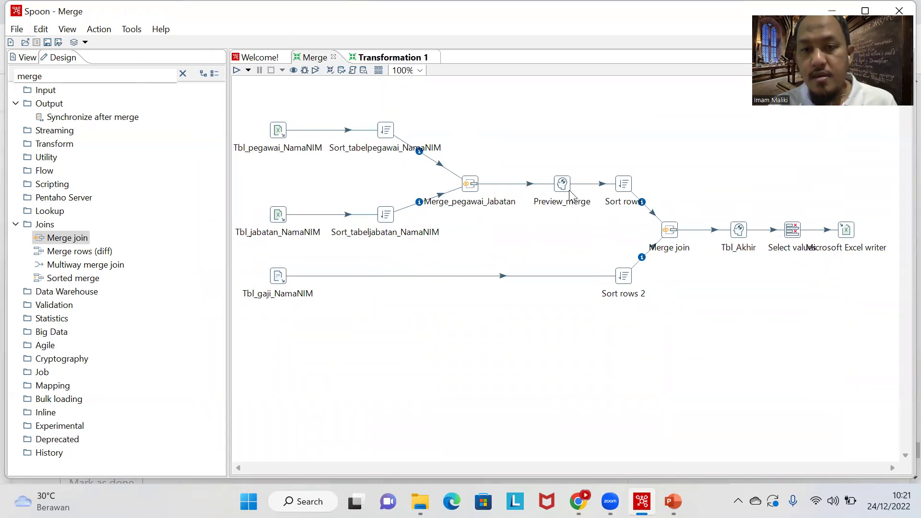
left_click(412, 58)
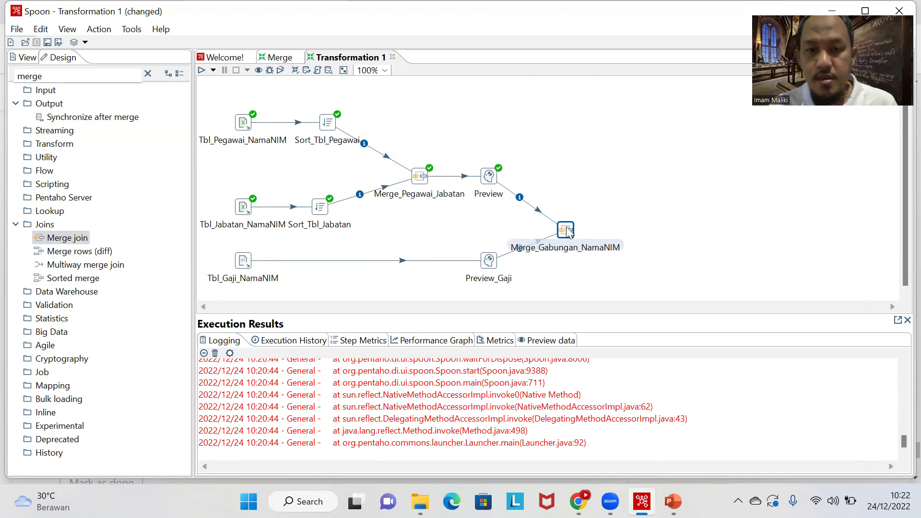
mouse_move(568, 232)
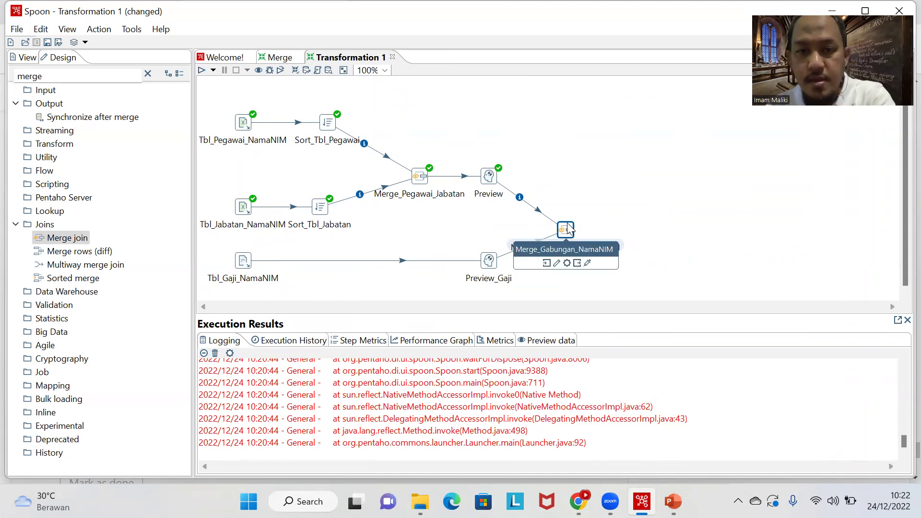
key("Delete")
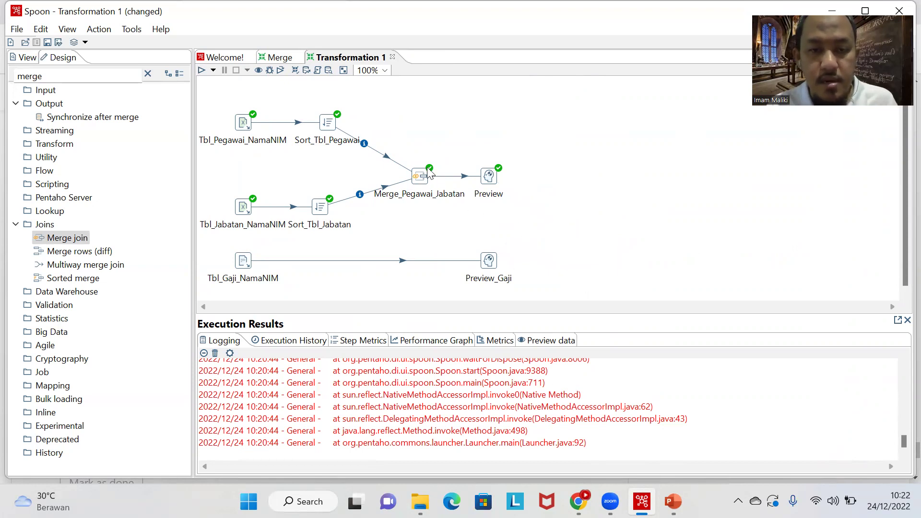
mouse_move(489, 261)
key("Delete")
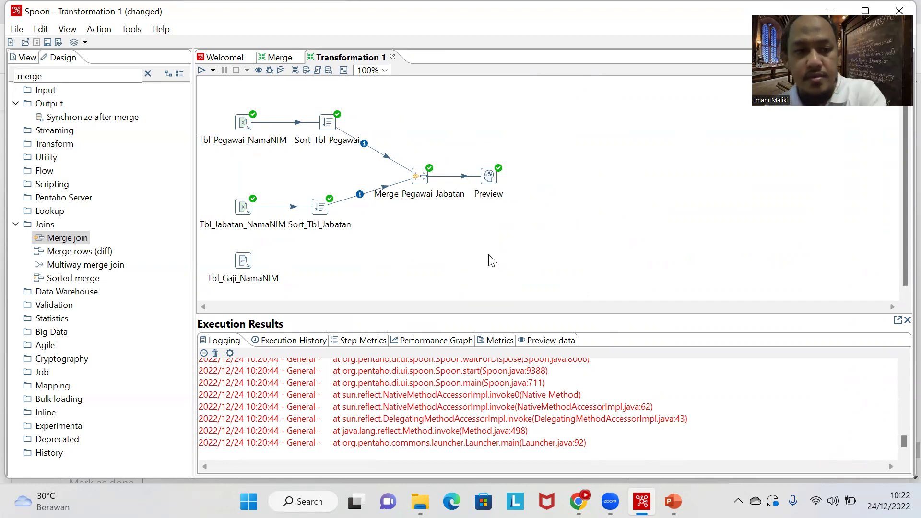
Find Sort rows in the design palette and place one beside Preview and a second one below it, level with Tbl_Gaji_NamaNIM
left_click_drag(122, 82, 8, 85)
type("sort")
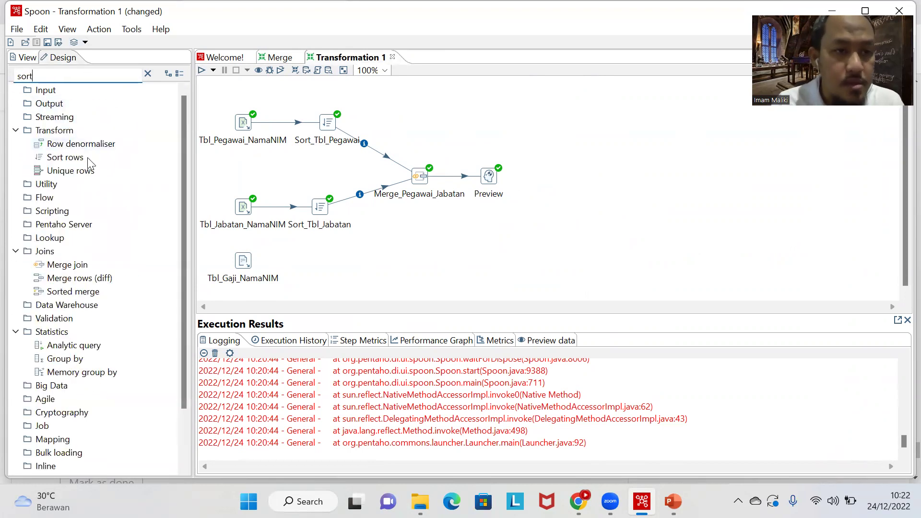
left_click_drag(90, 161, 579, 178)
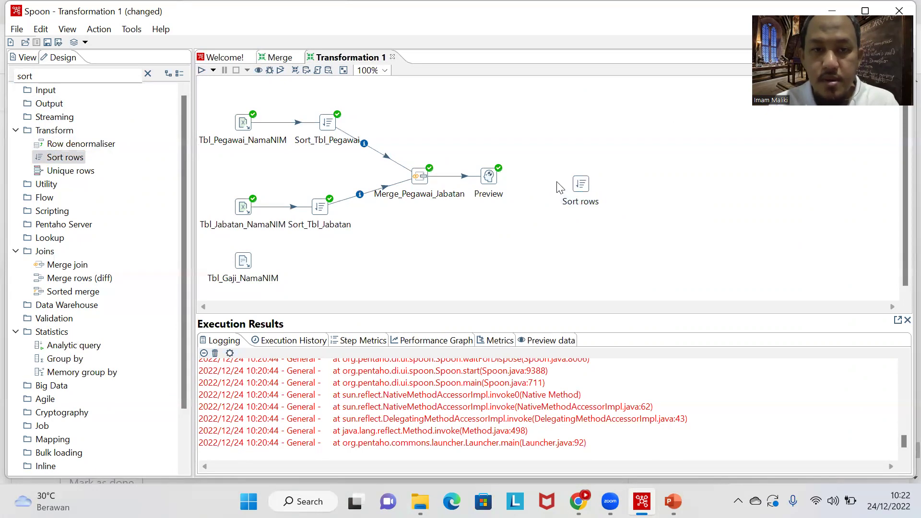
left_click_drag(577, 184, 543, 181)
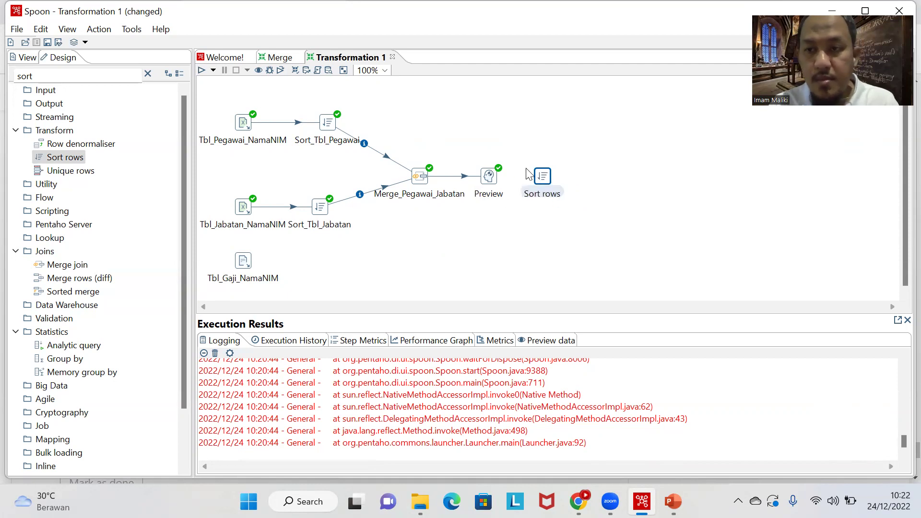
left_click_drag(81, 157, 544, 263)
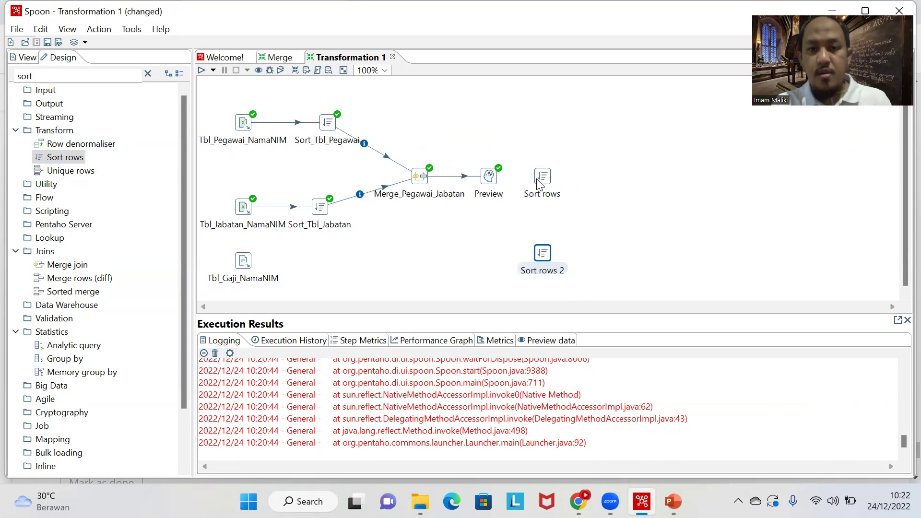
Connect Preview to Sort rows and Tbl_Gaji_NamaNIM to Sort rows 2
right_click(497, 178)
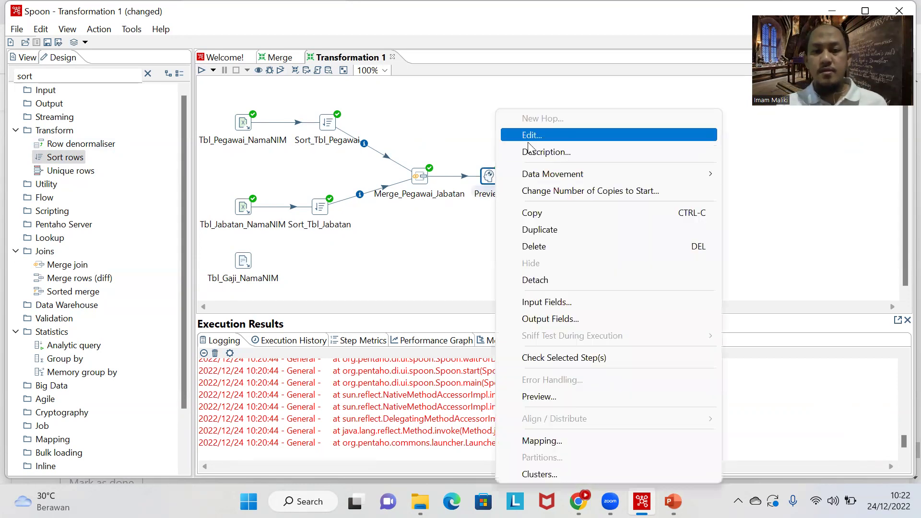
left_click(495, 182)
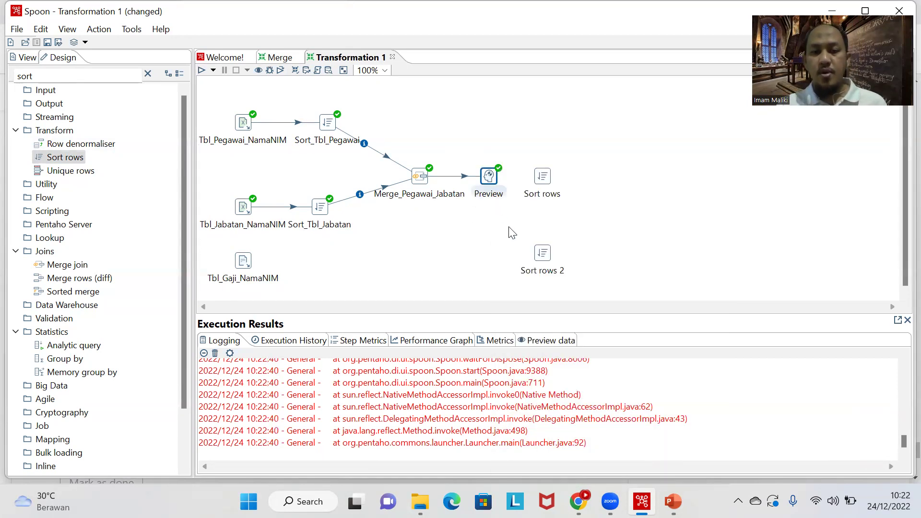
mouse_move(489, 181)
left_click_drag(505, 209, 543, 176)
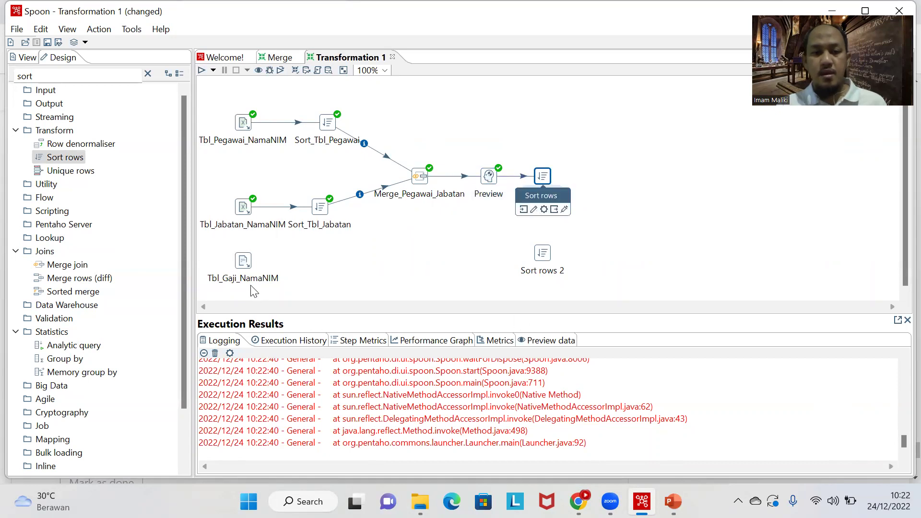
mouse_move(254, 292)
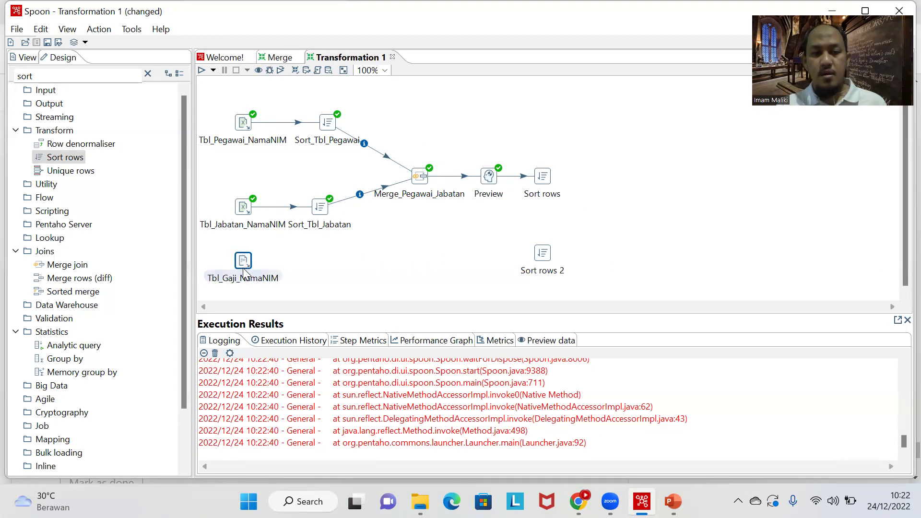
mouse_move(255, 292)
left_mouse_down()
mouse_move(541, 251)
mouse_move(546, 270)
mouse_move(551, 259)
left_mouse_up()
left_click(557, 262)
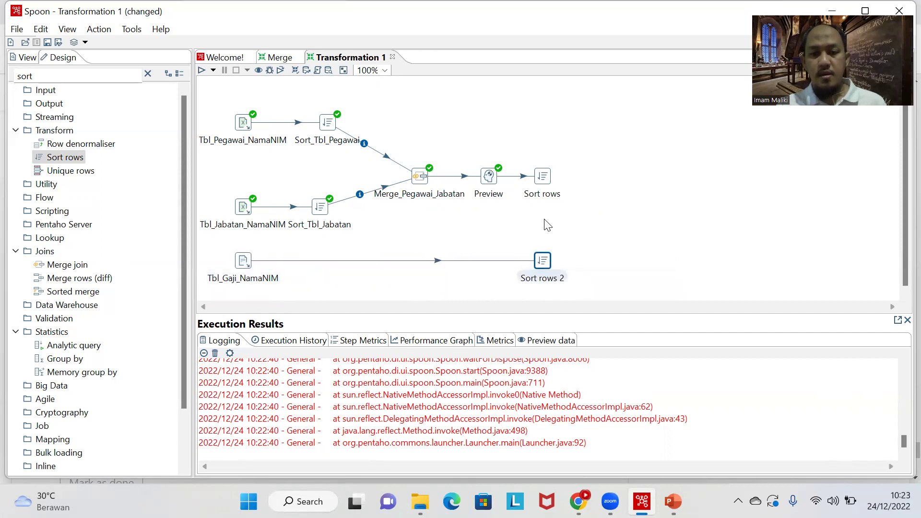
Open the settings of the Sort rows step fed by Preview and consult the Sort Rows slide in PowerPoint for its configuration
left_click(546, 186)
right_click(547, 184)
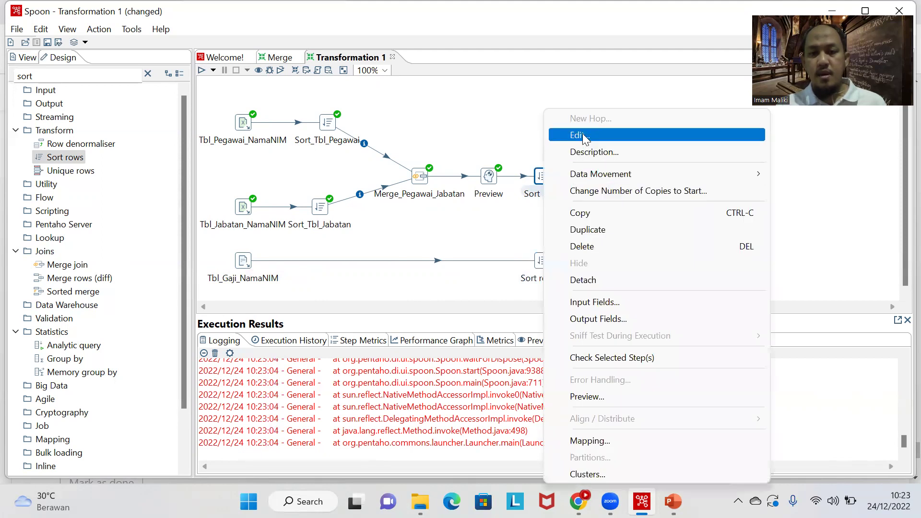
left_click(583, 136)
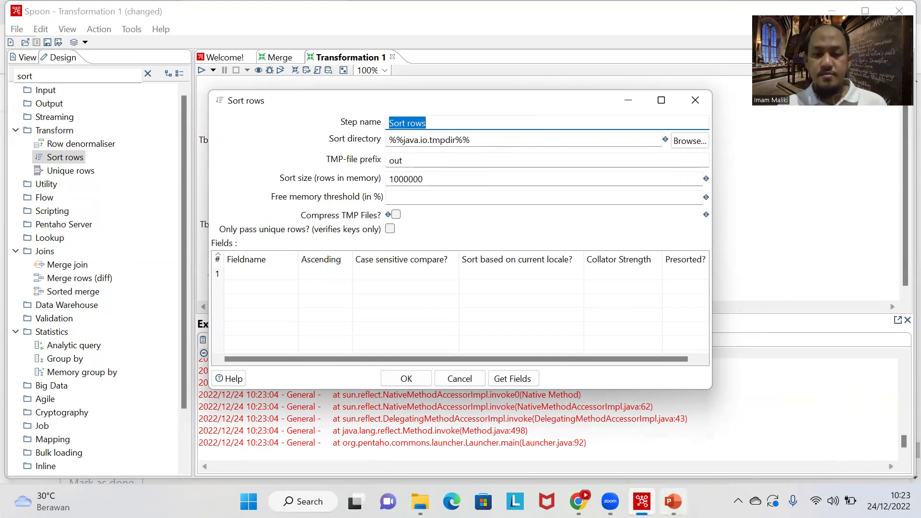
left_click(674, 502)
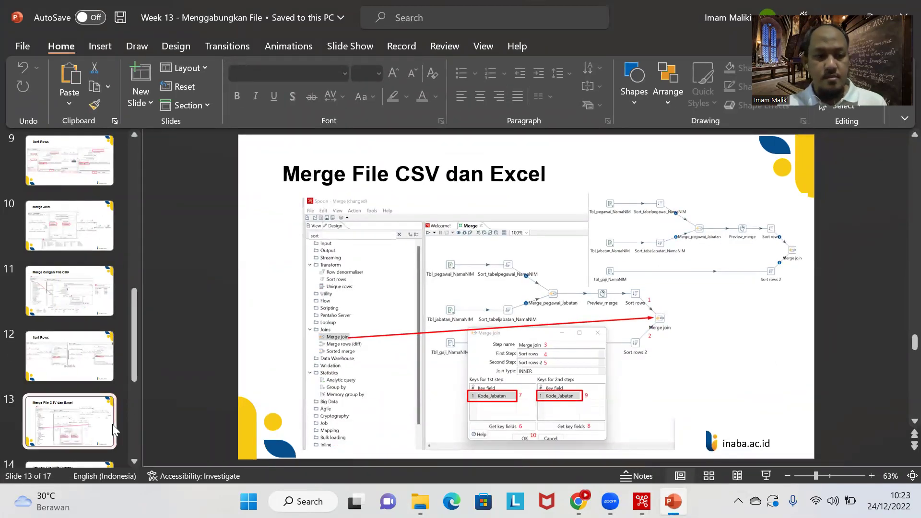
left_click(81, 374)
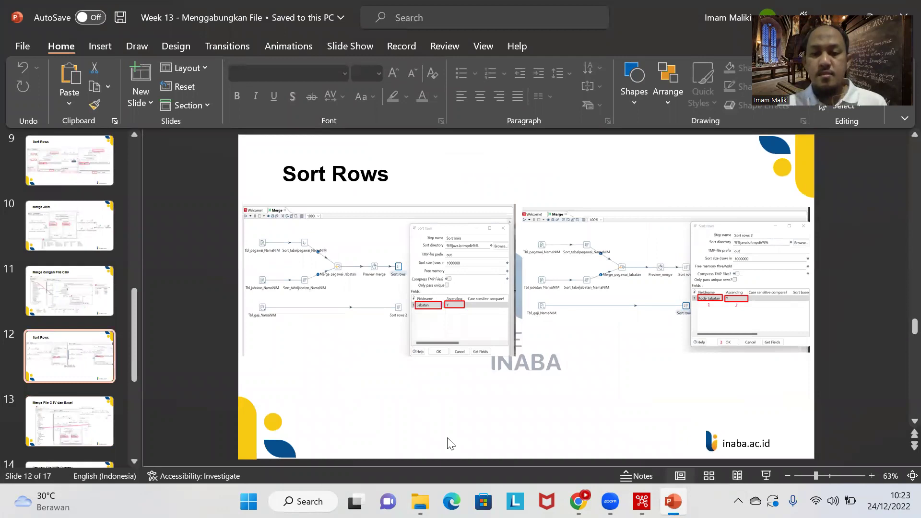
key("alt+Tab")
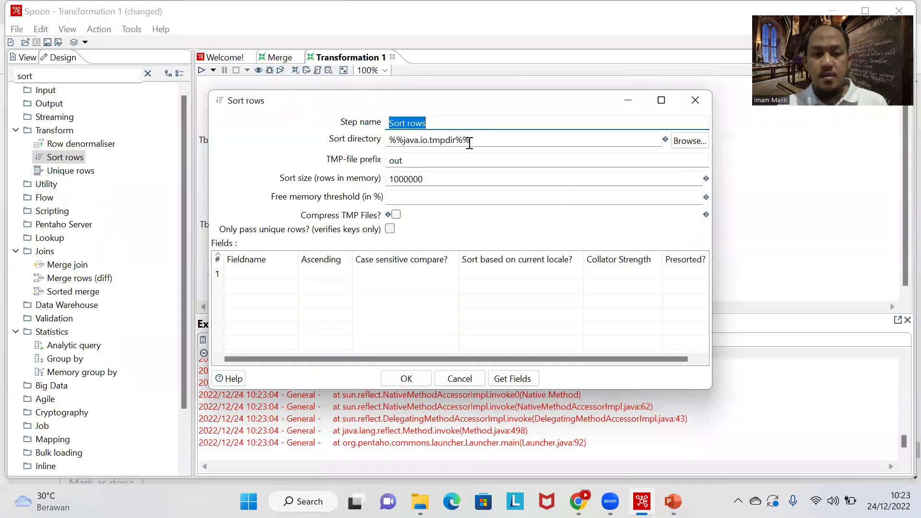
left_click(512, 379)
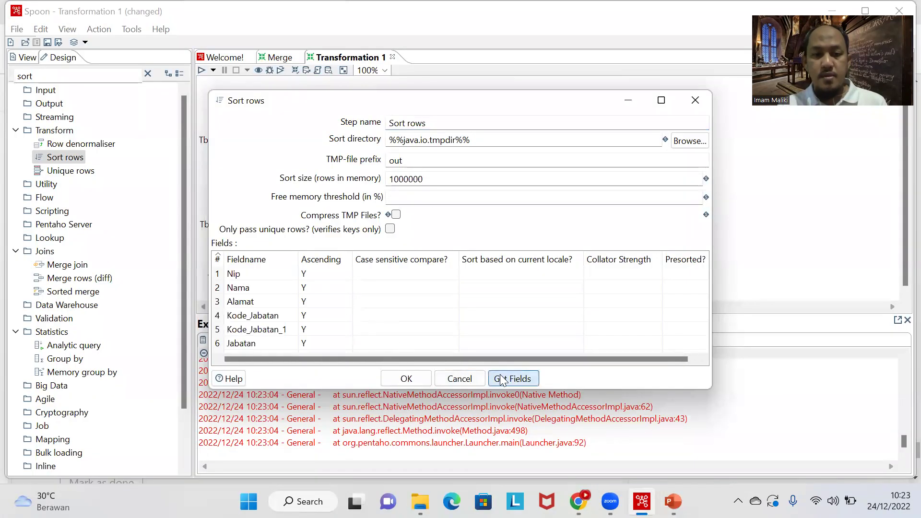
left_click(217, 278)
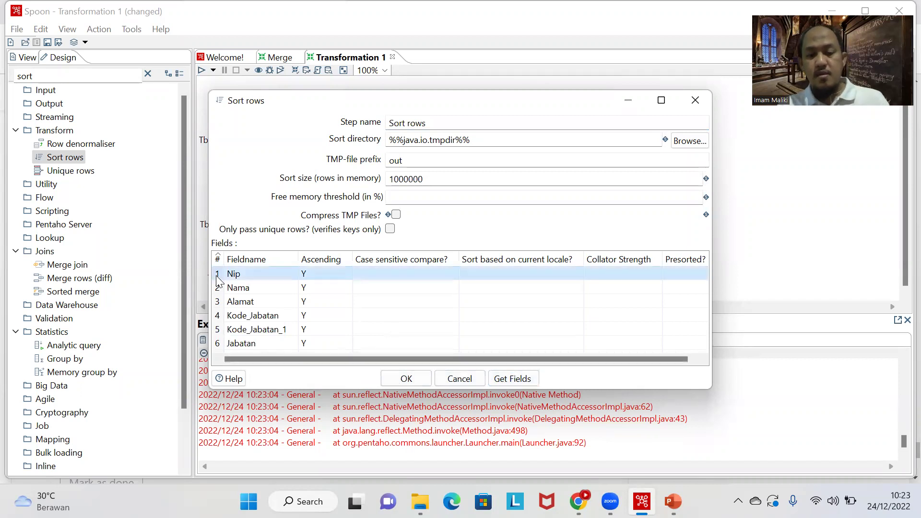
key("Delete")
key("Delete")
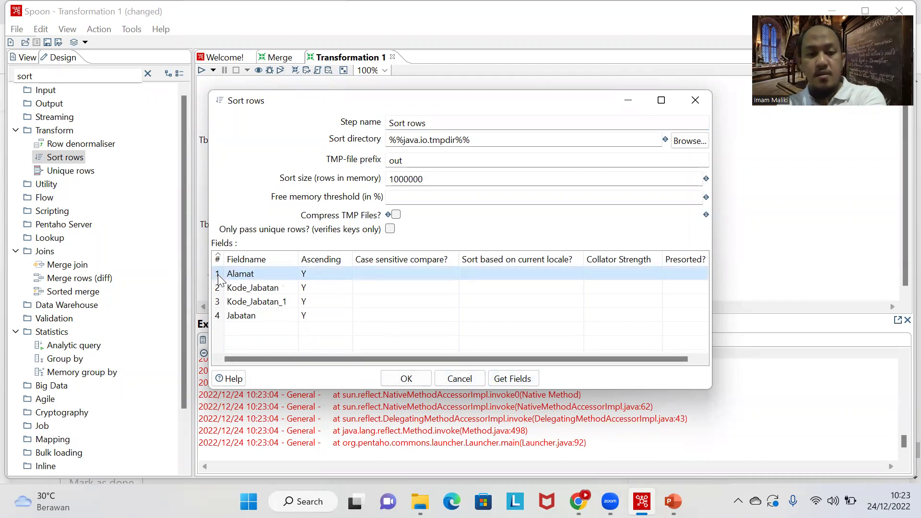
key("Delete")
left_click(221, 289)
key("Delete")
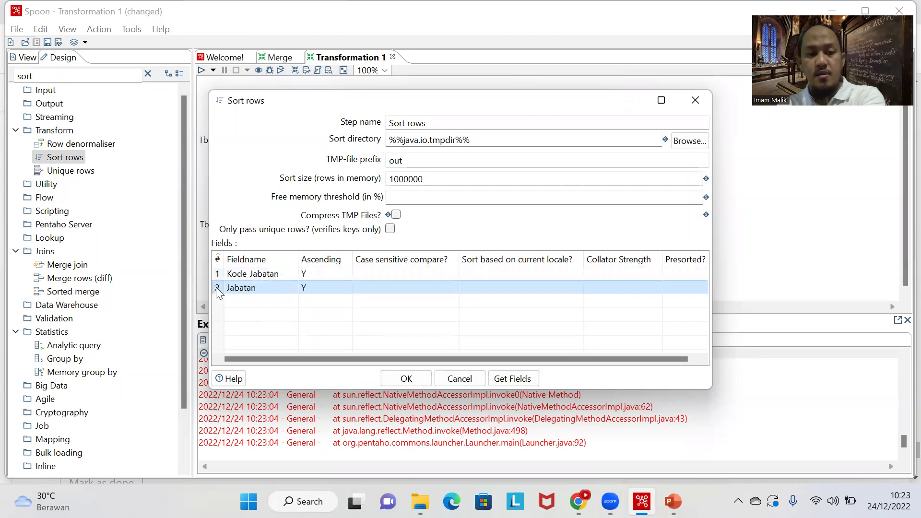
left_click(218, 276)
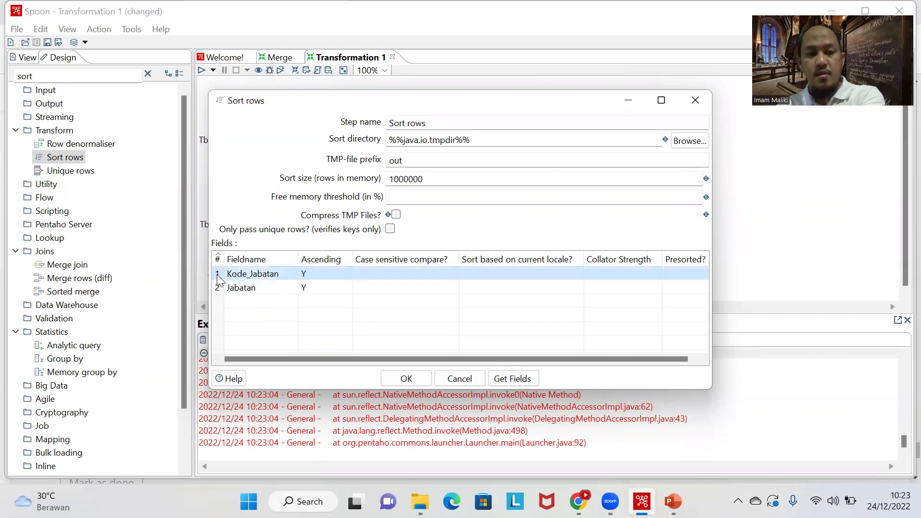
left_click(460, 379)
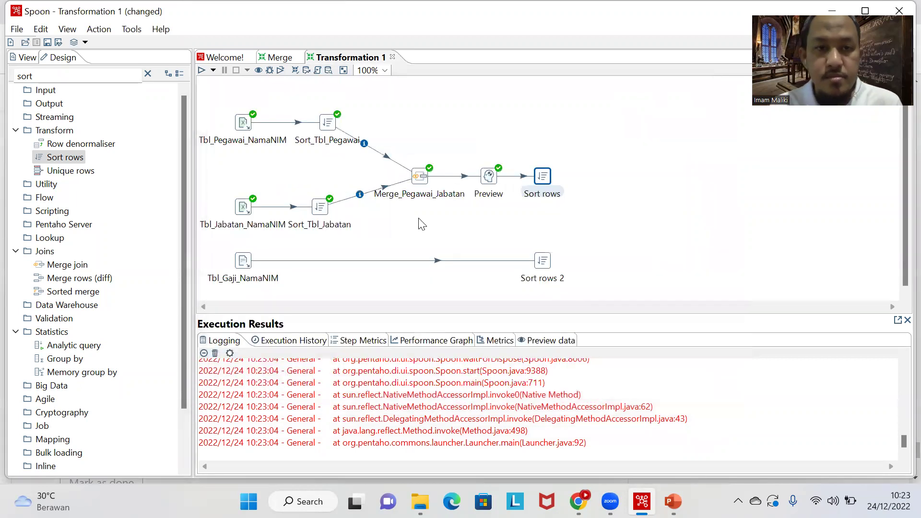
Check which sort fields Sort rows and Sort rows 2 use in the finished Merge transformation
left_click(280, 58)
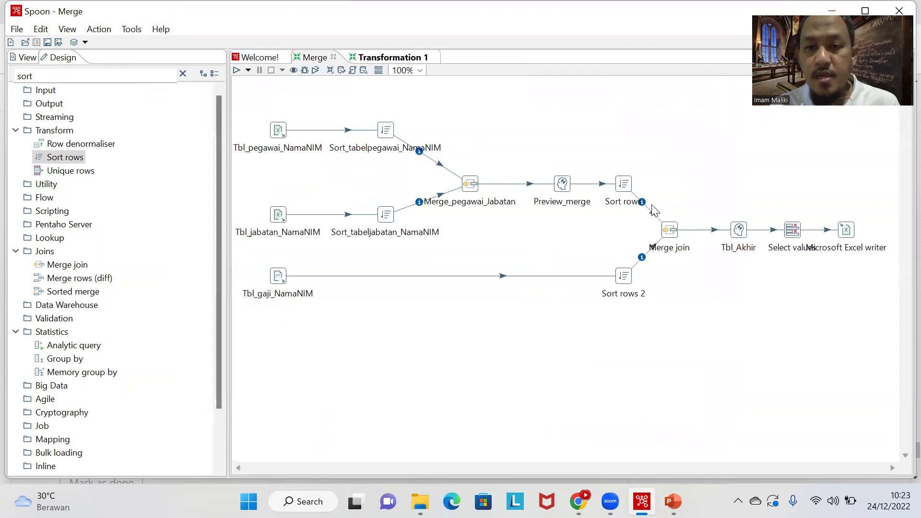
right_click(625, 185)
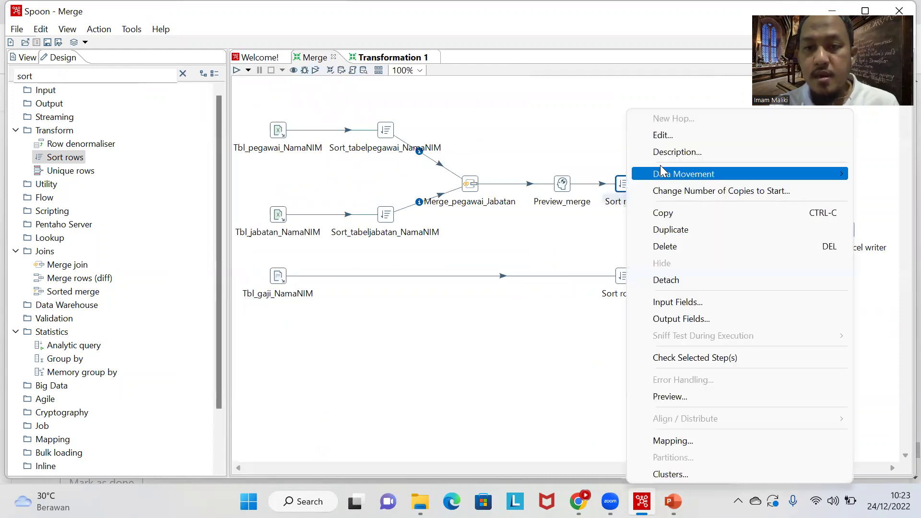
left_click(674, 137)
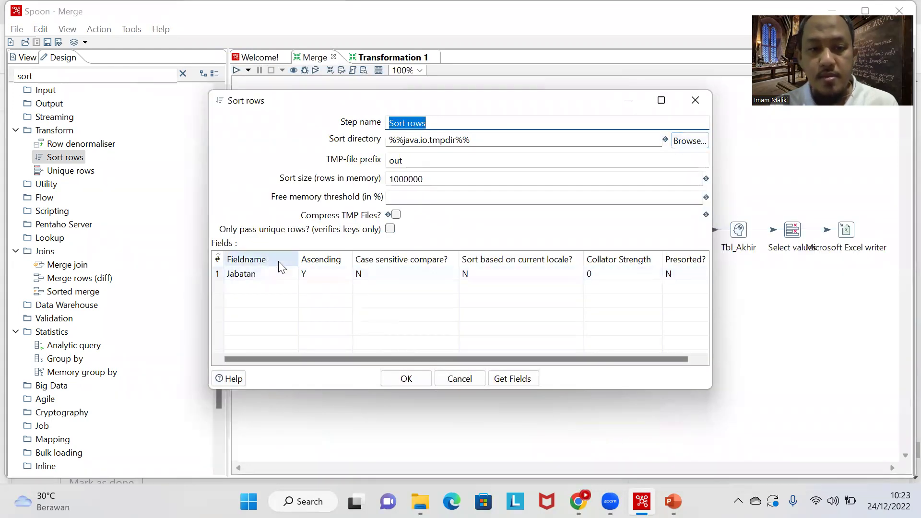
left_click(696, 100)
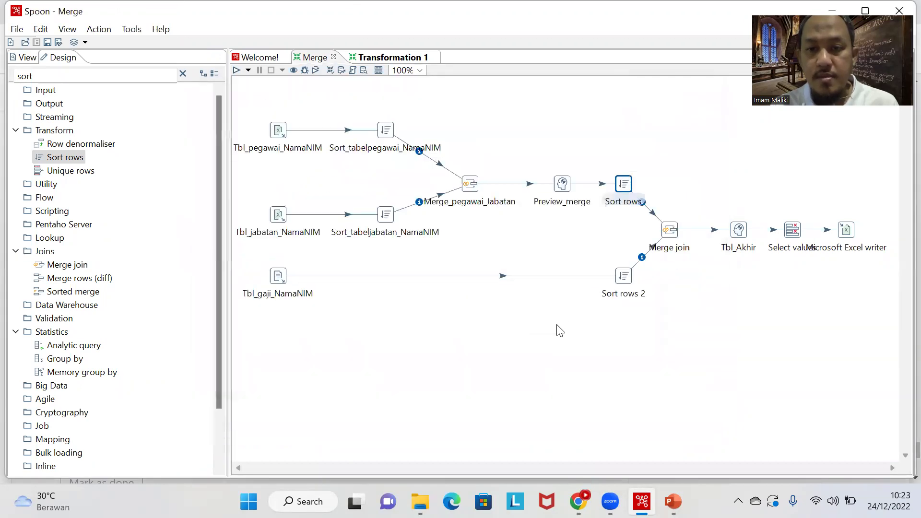
left_click(608, 277)
left_click(625, 278)
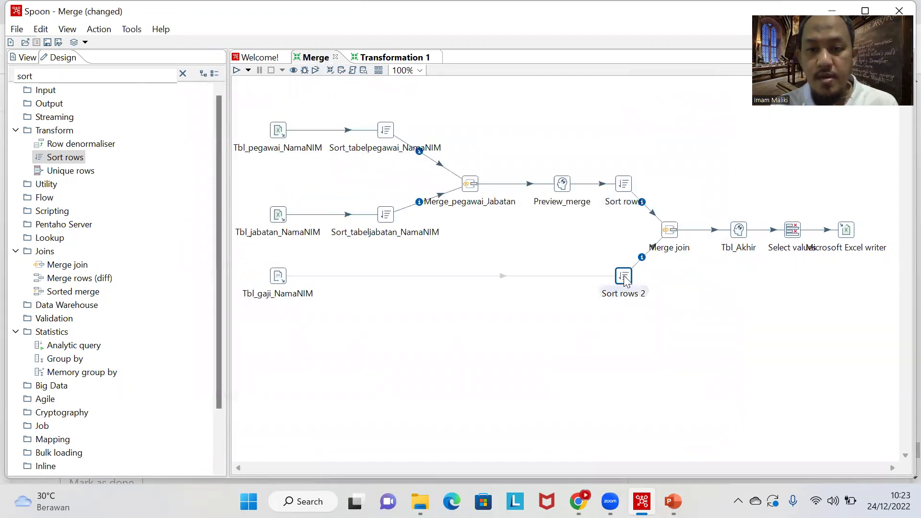
right_click(625, 278)
left_click(662, 137)
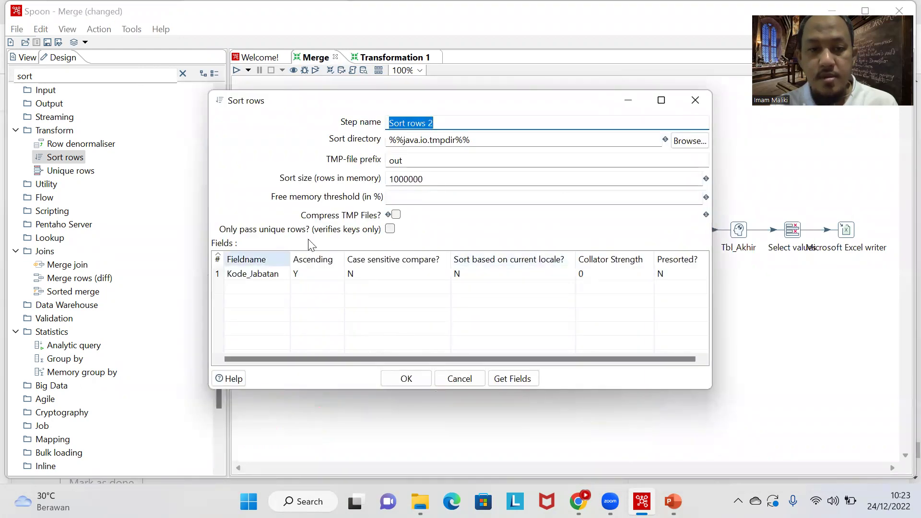
left_click(696, 100)
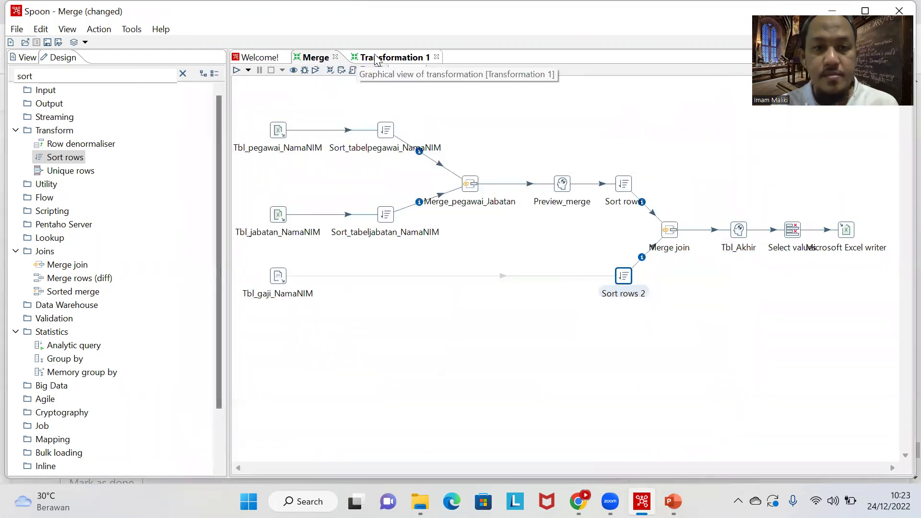
Return to Transformation 1, find Merge join in the design palette and place it between and beyond the two Sort rows steps
left_click(361, 59)
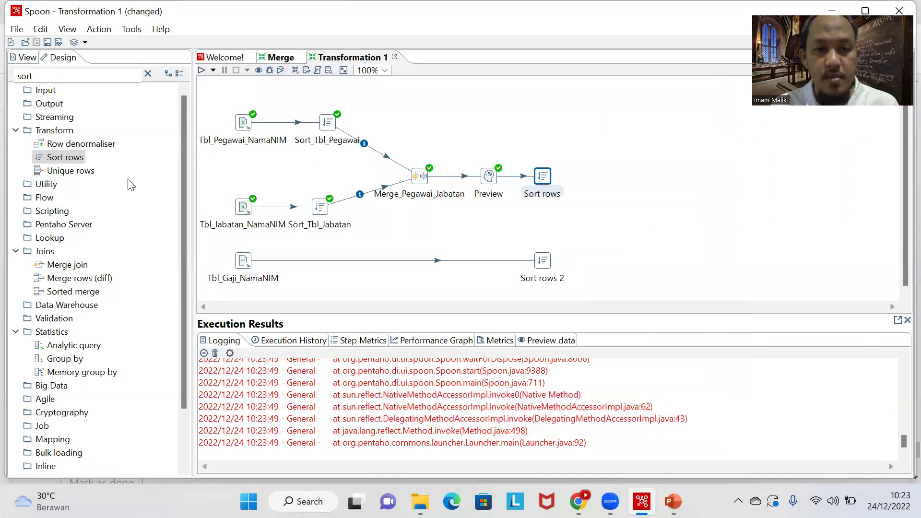
left_click_drag(57, 76, 8, 79)
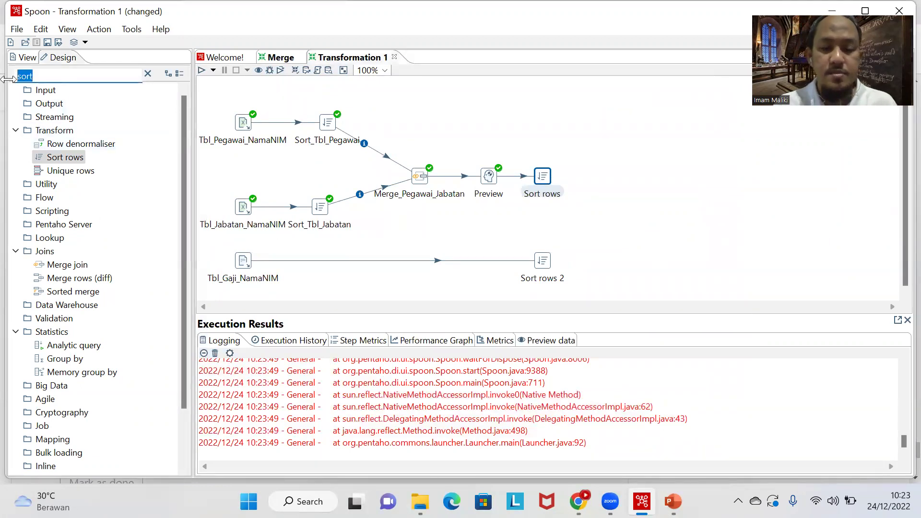
type("merge")
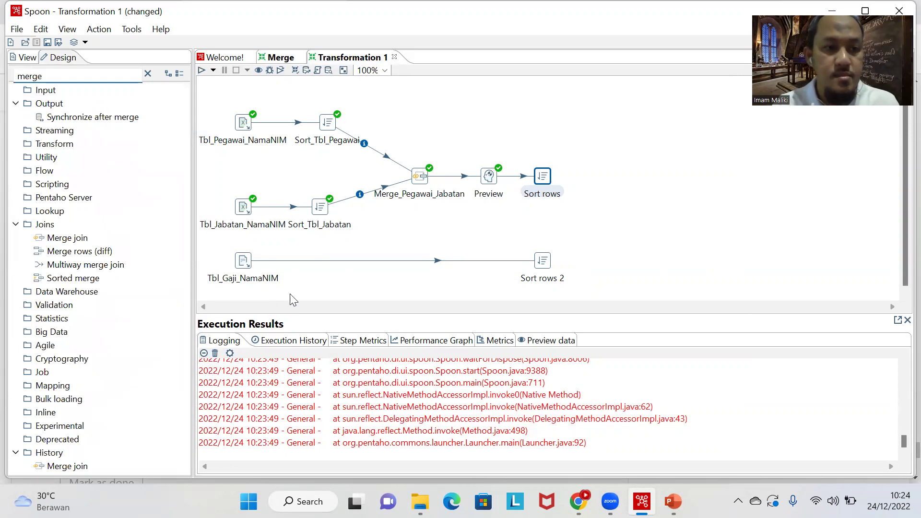
left_click(70, 236)
left_click_drag(69, 237, 642, 229)
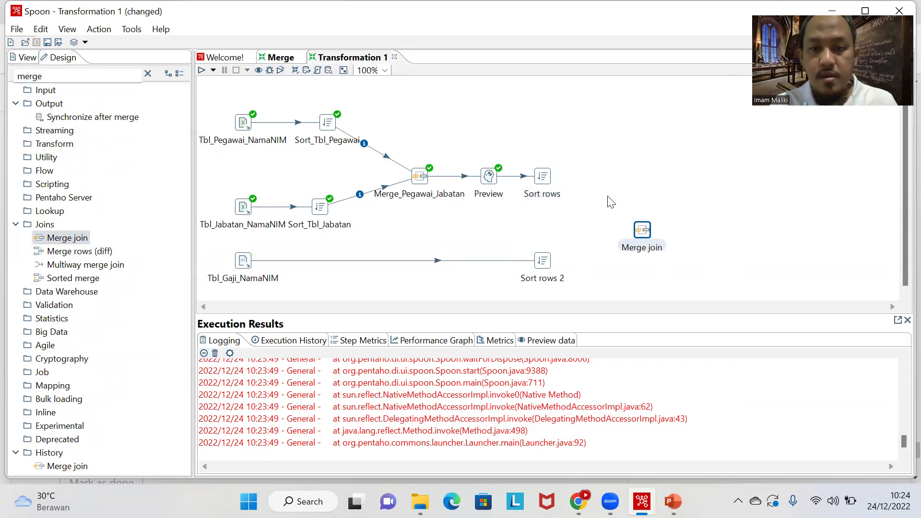
Connect both Sort rows and Sort rows 2 to the new Merge join step
left_click(543, 184)
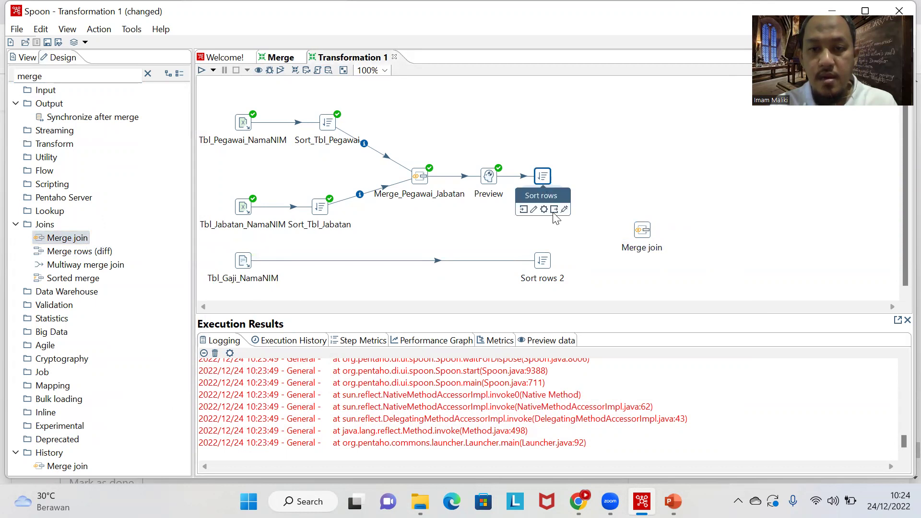
left_click_drag(564, 211, 642, 230)
left_click(544, 264)
mouse_move(545, 269)
left_click_drag(564, 294, 645, 234)
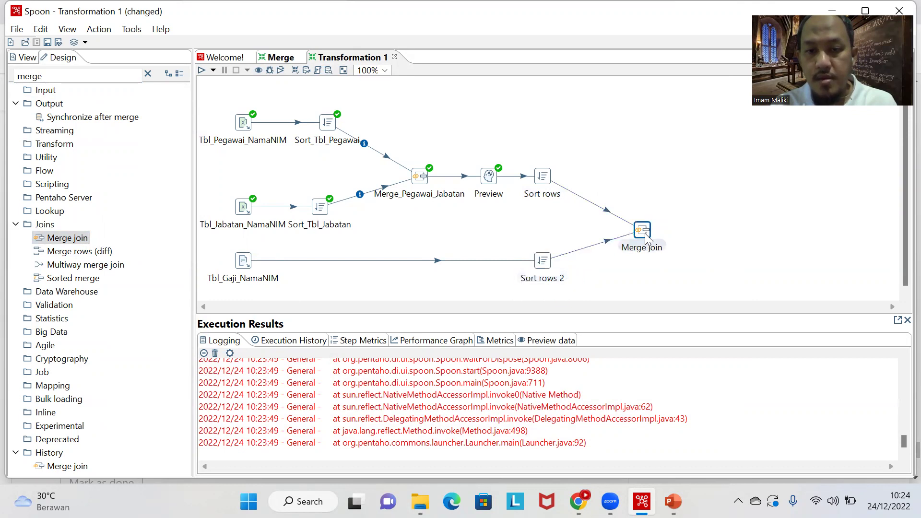
Load the incoming fields into Sort rows and remove all except Kode_Jabatan, keeping it as the ascending sort key
right_click(543, 177)
left_click(595, 142)
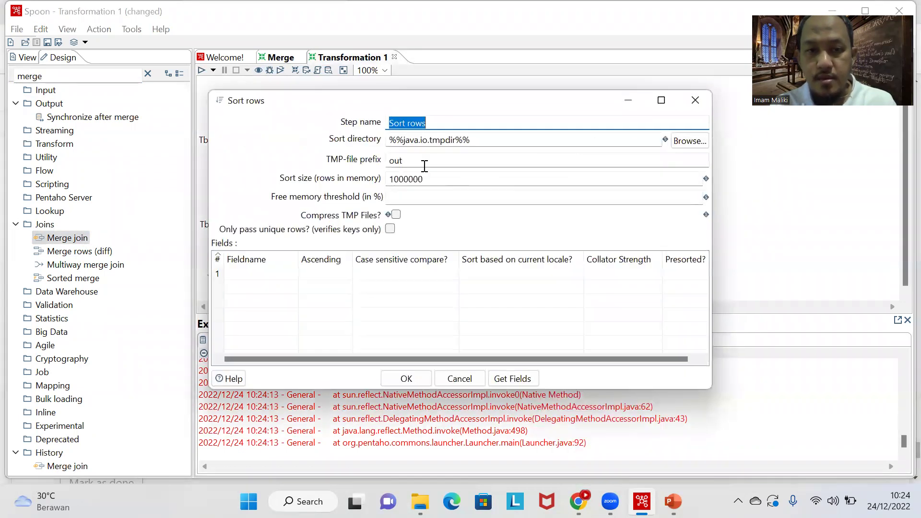
left_click(514, 382)
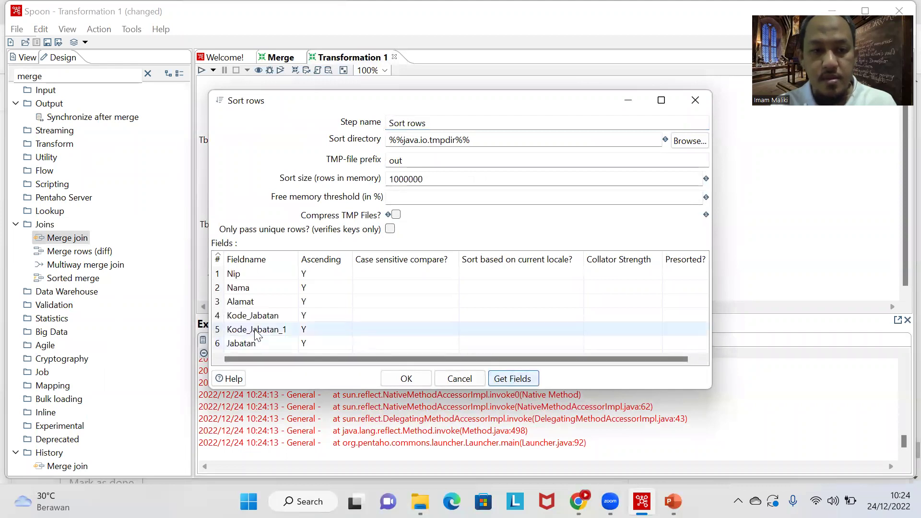
key("Delete")
key("Delete")
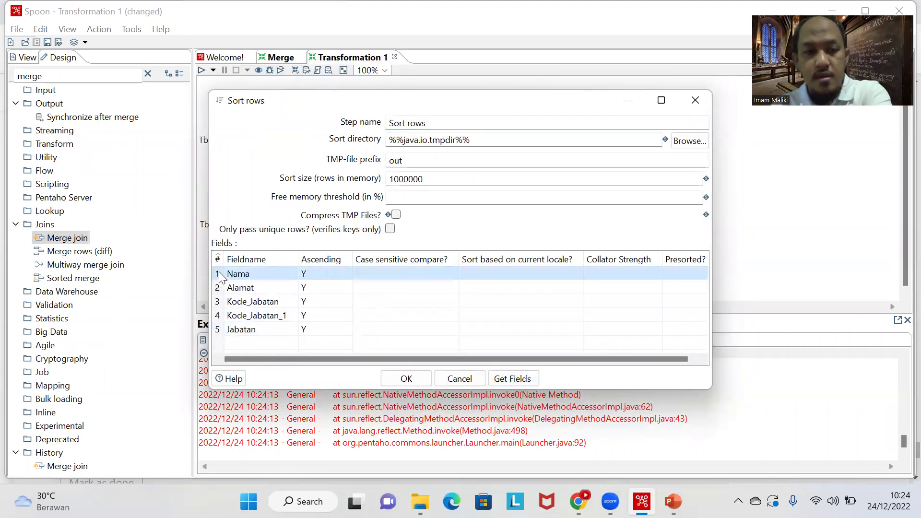
key("Delete")
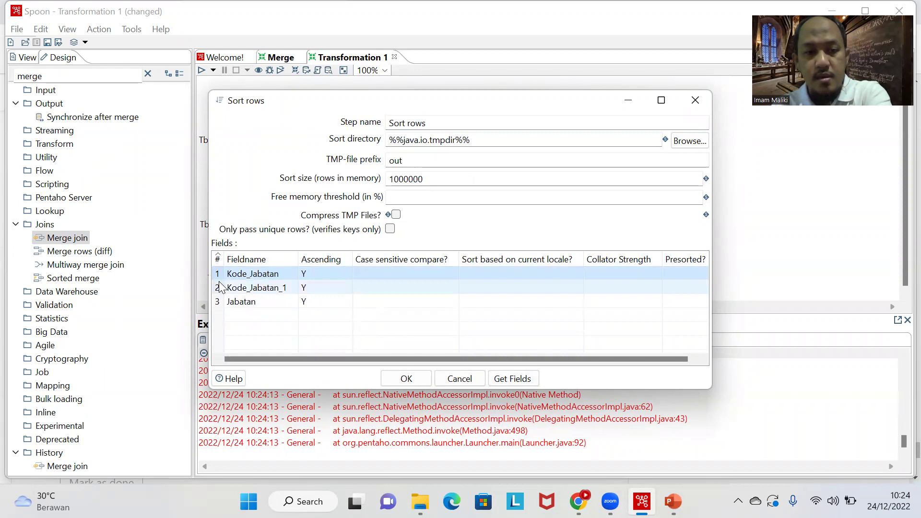
left_click(220, 287)
key("Delete")
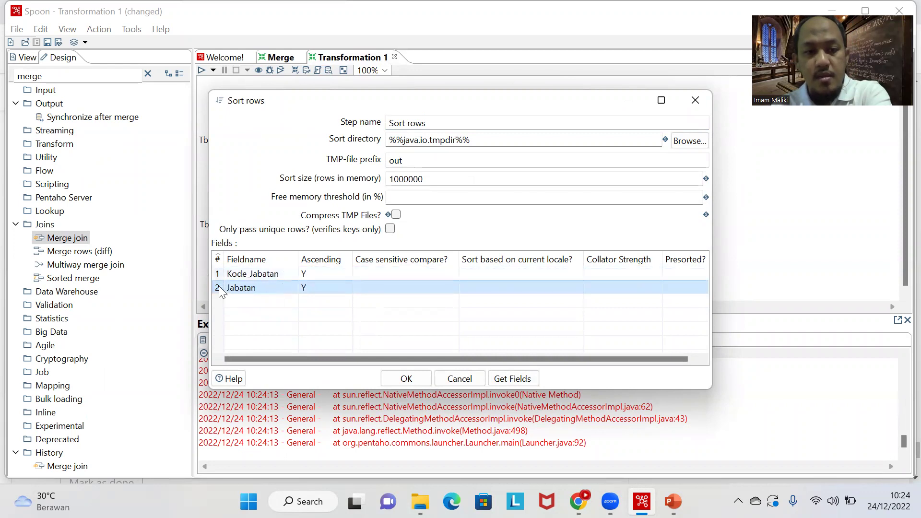
key("Delete")
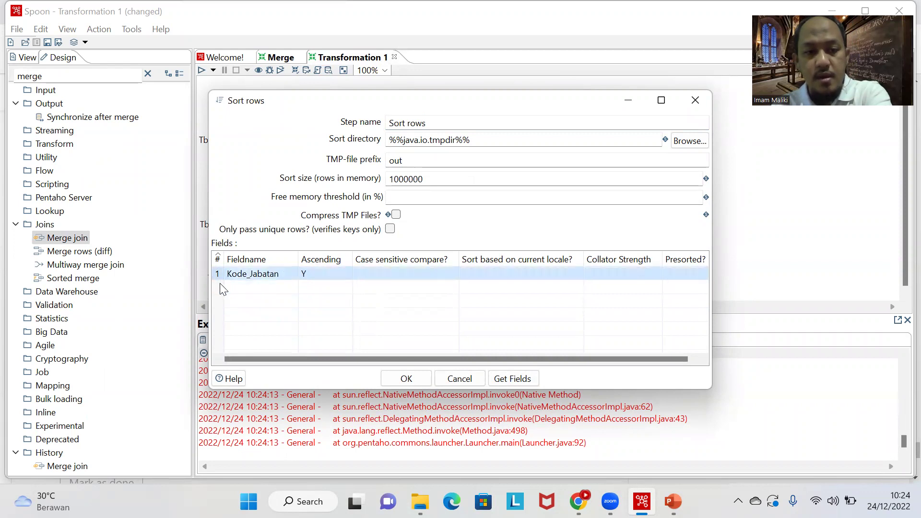
left_click(417, 380)
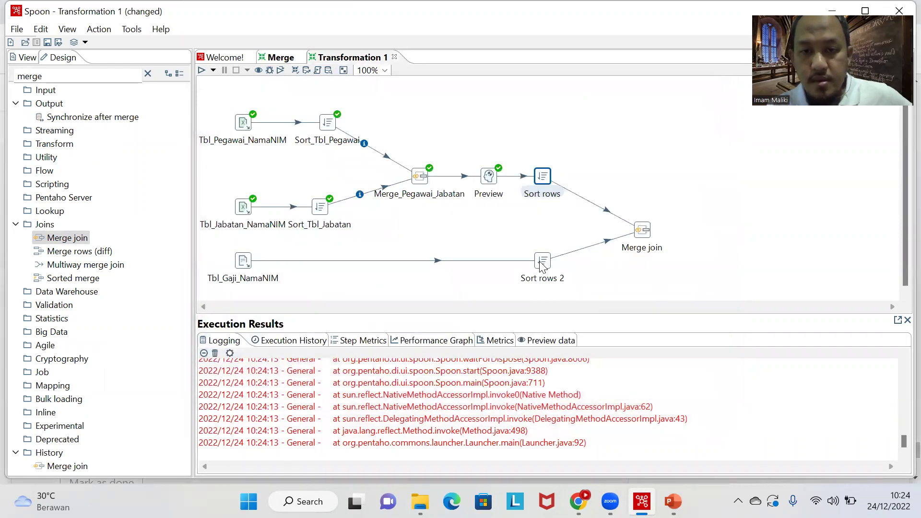
Load the gaji fields into Sort rows 2 and remove Gaji_Pokok, leaving Kode_Jabatan as the ascending sort key
right_click(541, 263)
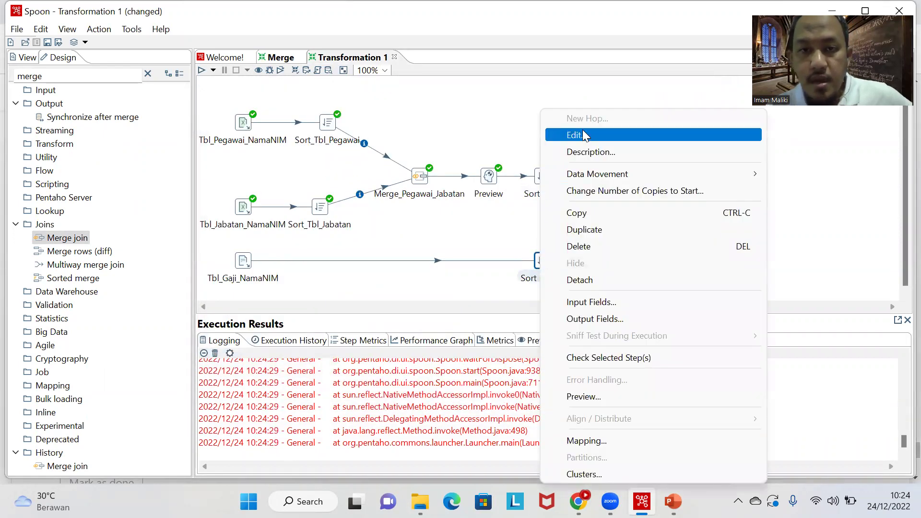
left_click(578, 136)
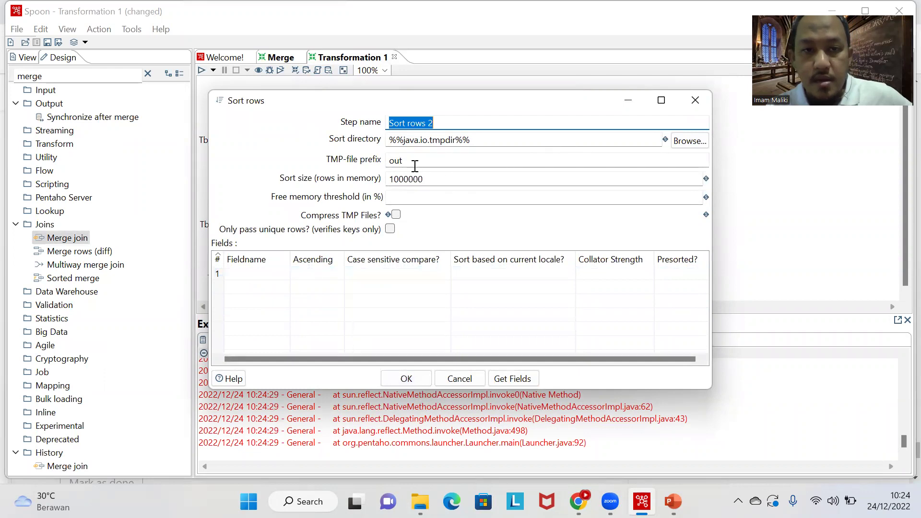
left_click(516, 379)
left_click(216, 288)
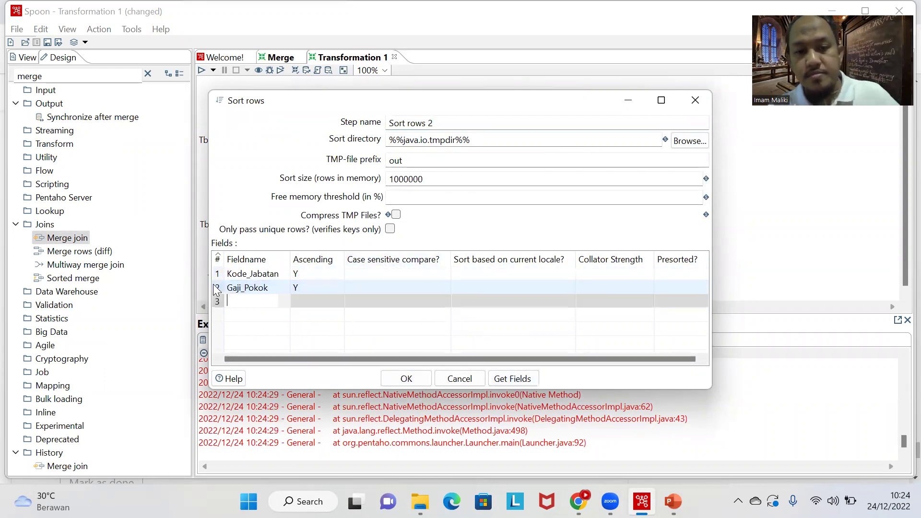
left_click(220, 302)
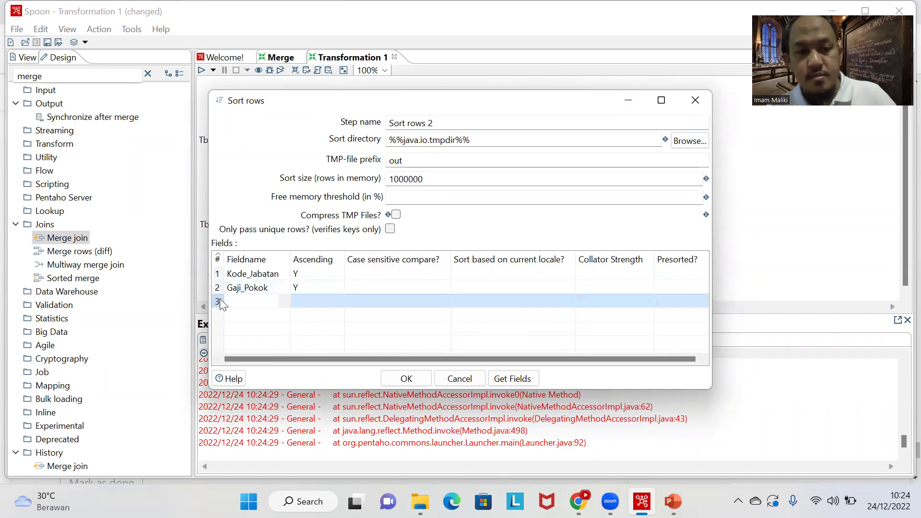
key("Up")
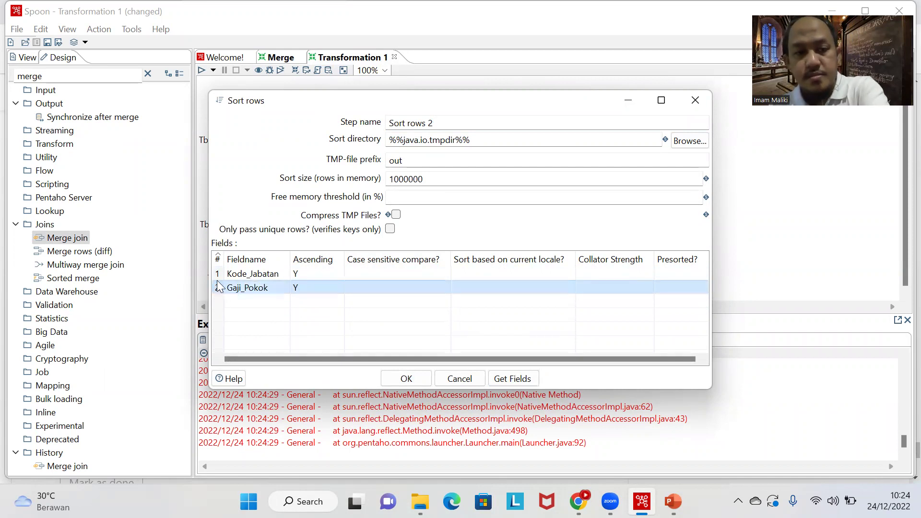
key("Delete")
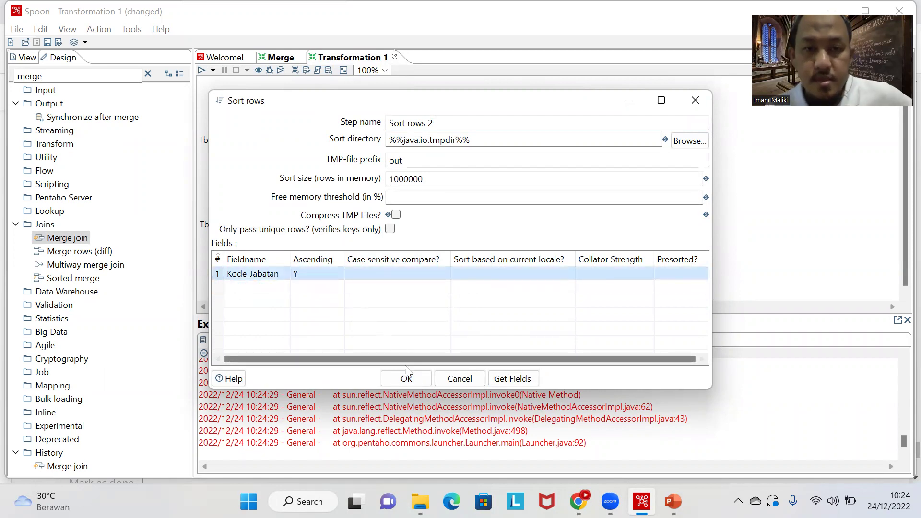
left_click(413, 382)
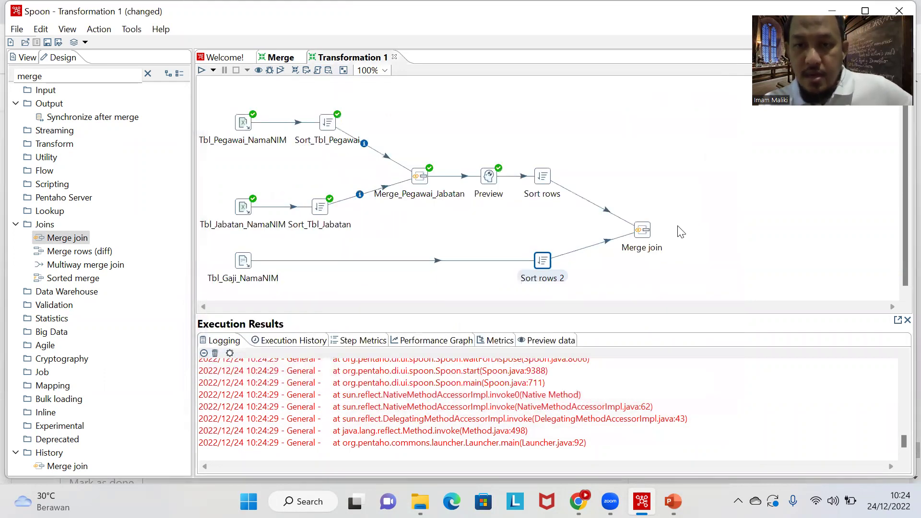
Edit the Merge join step to use Sort rows as its first step and Sort rows 2 as its second step
left_click(645, 231)
right_click(645, 232)
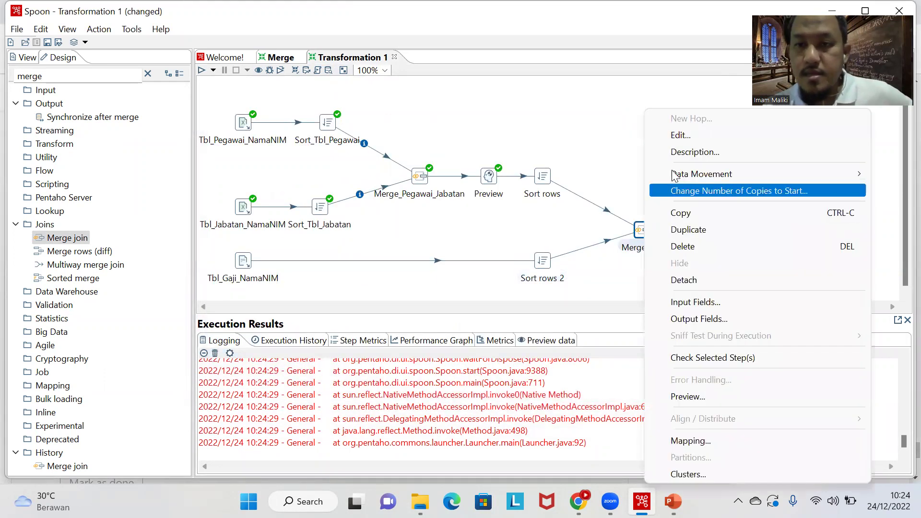
left_click(680, 136)
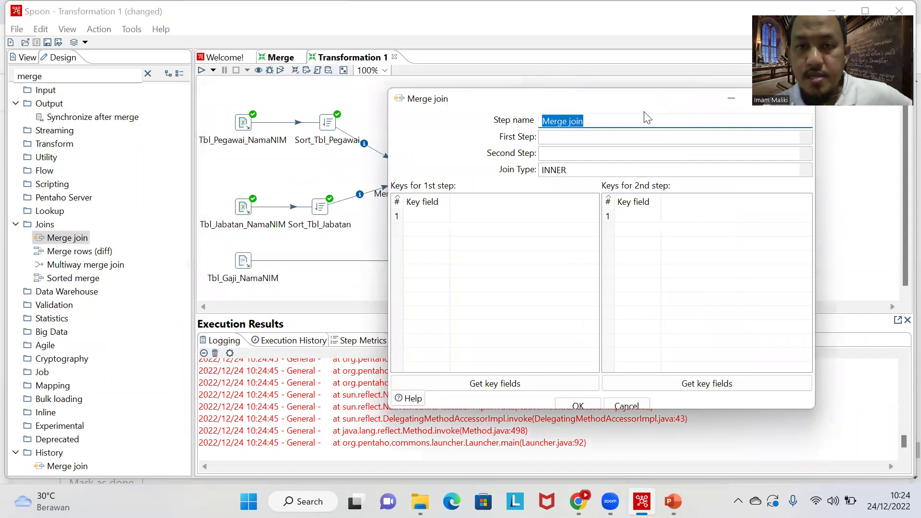
left_click(687, 146)
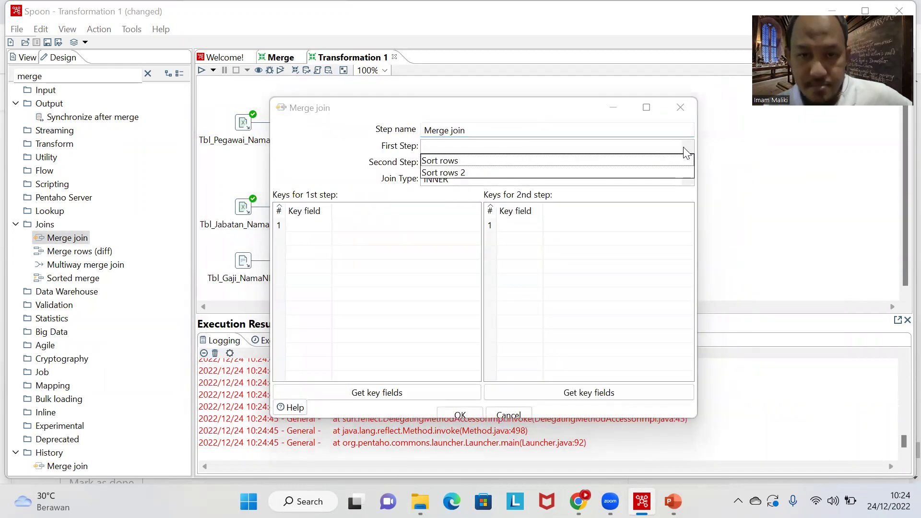
left_click(512, 161)
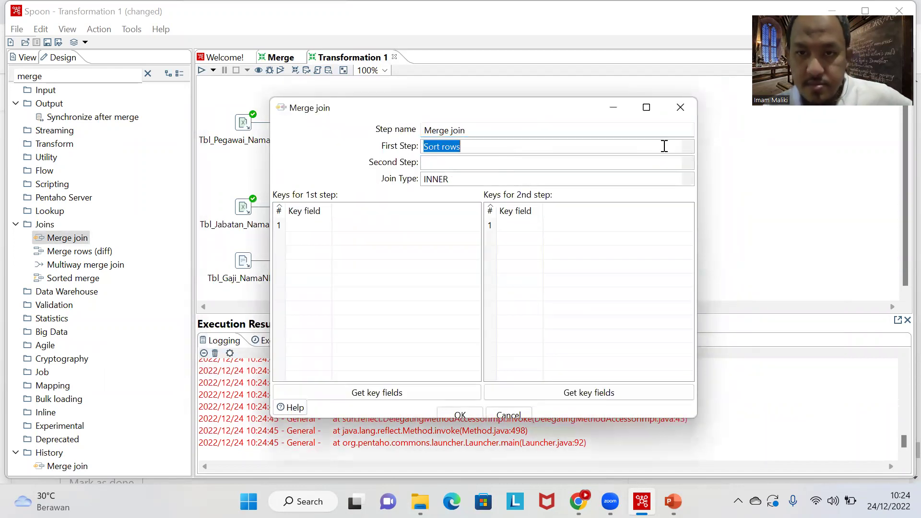
left_click(688, 162)
left_click(494, 189)
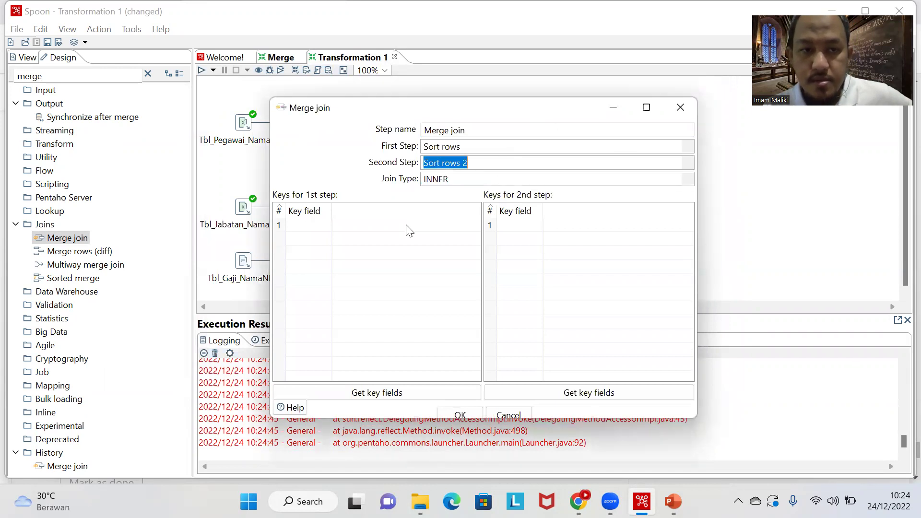
Load the key fields for the first step and remove all except Kode_Jabatan
left_click(279, 224)
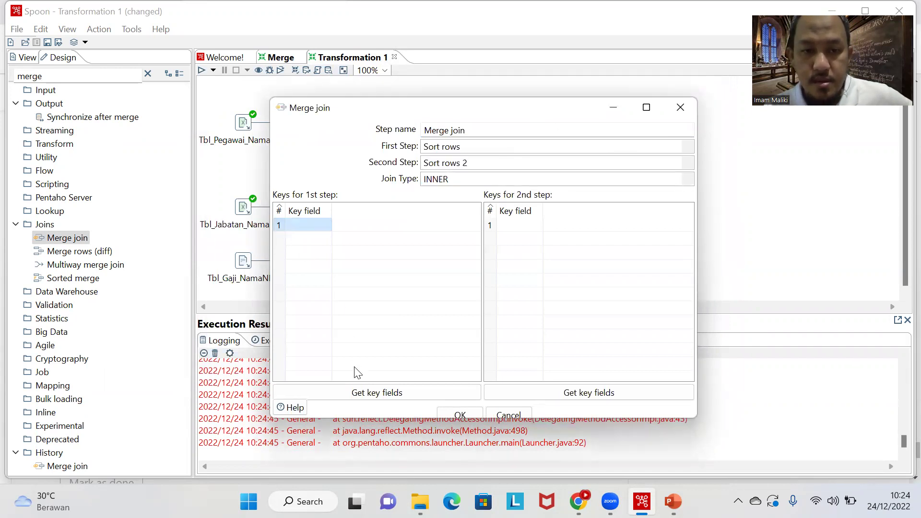
left_click(370, 393)
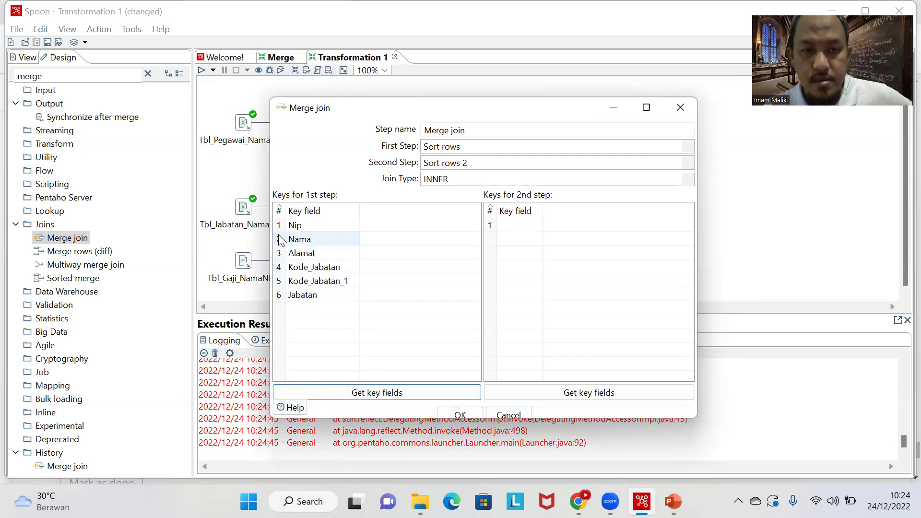
key("Delete")
key("Delete")
key("Delete")
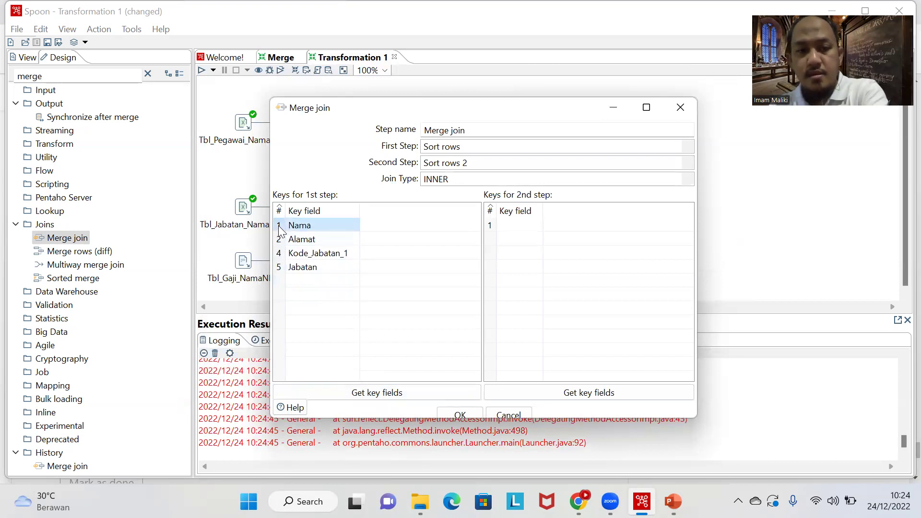
left_click(279, 239)
key("Delete")
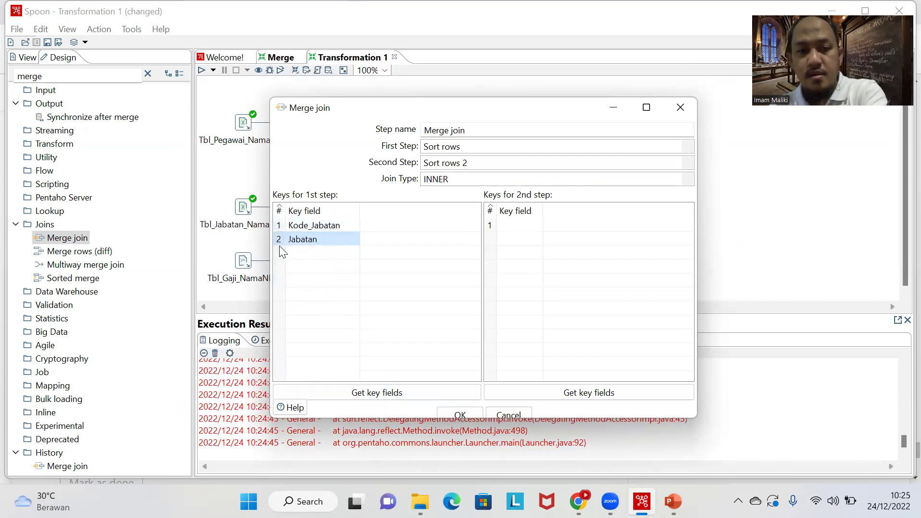
key("Delete")
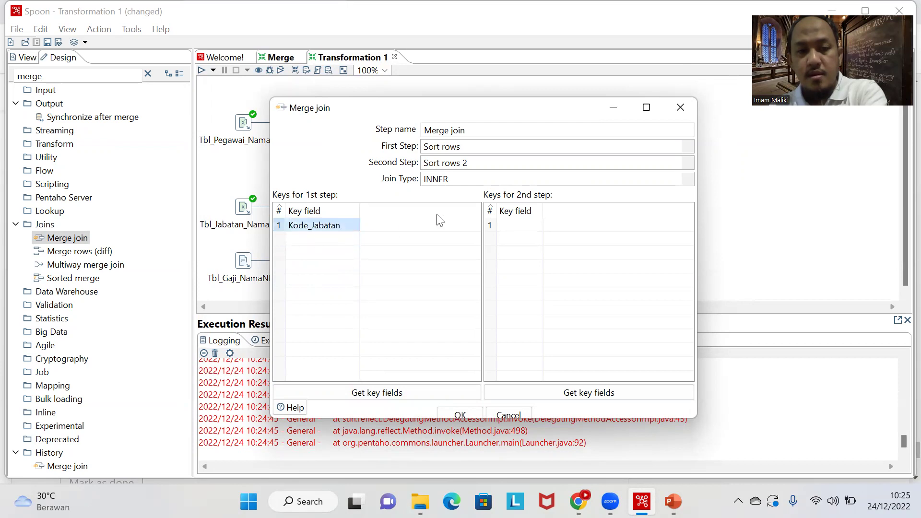
Load the key fields for the second step, keep only Kode_Jabatan, and apply the Merge join settings
left_click(571, 393)
left_click(492, 240)
key("Delete")
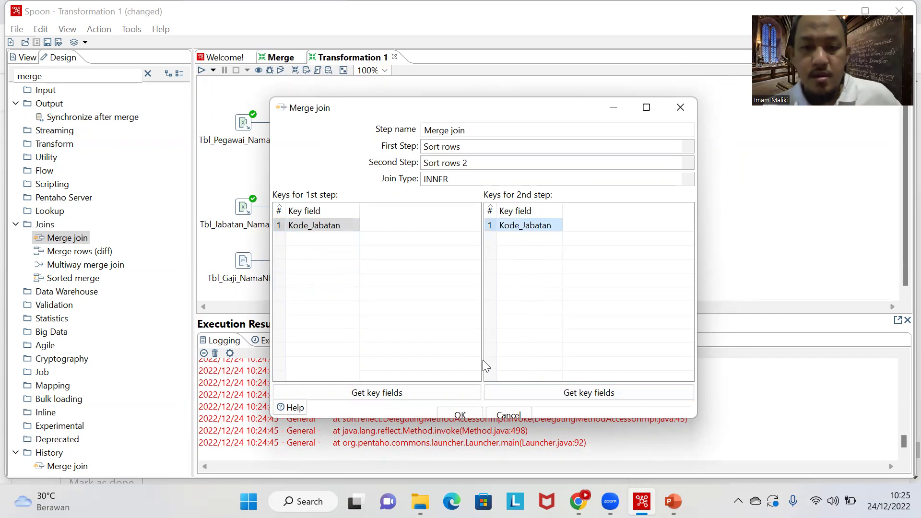
left_click(461, 415)
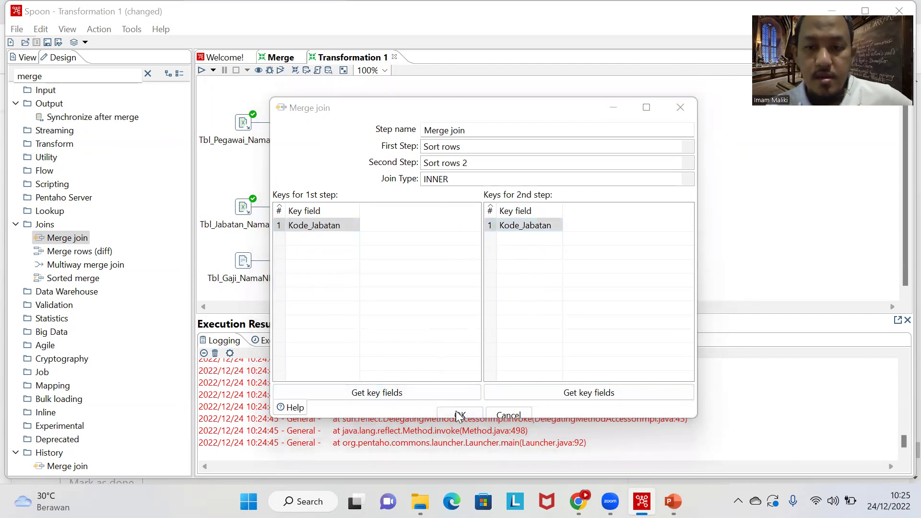
left_click(646, 280)
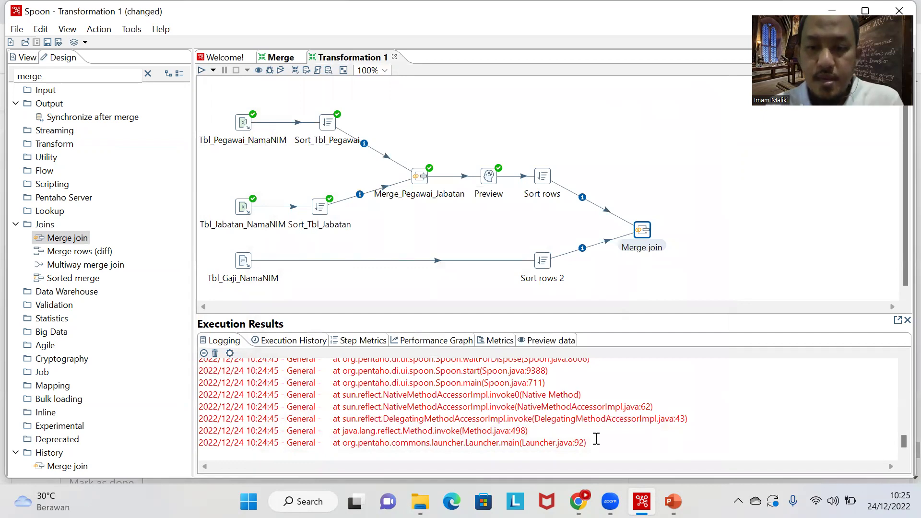
Switch to PowerPoint and compare the Sort Rows slide with the Merge File CSV dan Excel slide
left_click(673, 501)
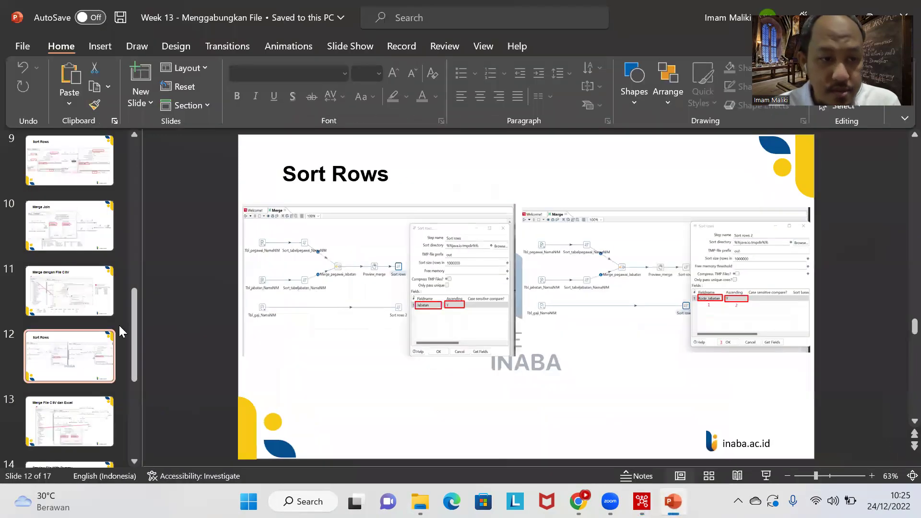
left_click(83, 423)
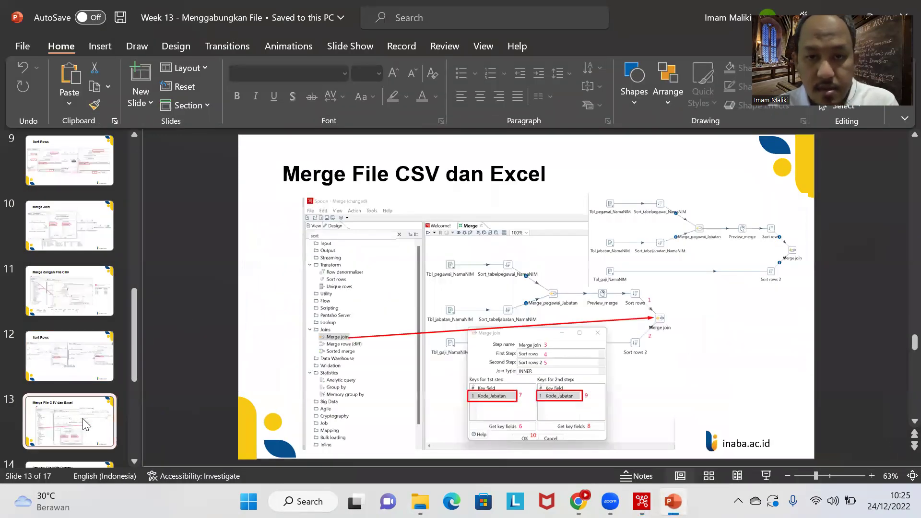
scroll(83, 418, "down", 2)
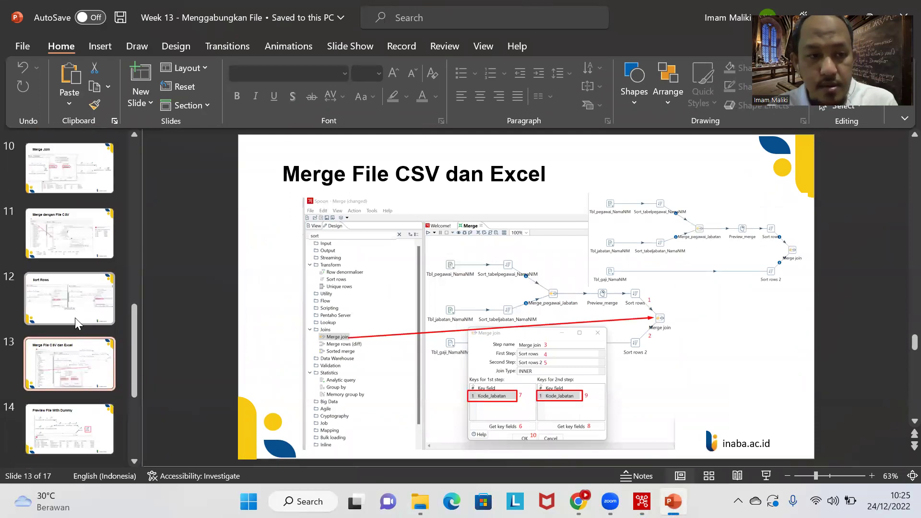
left_click(76, 317)
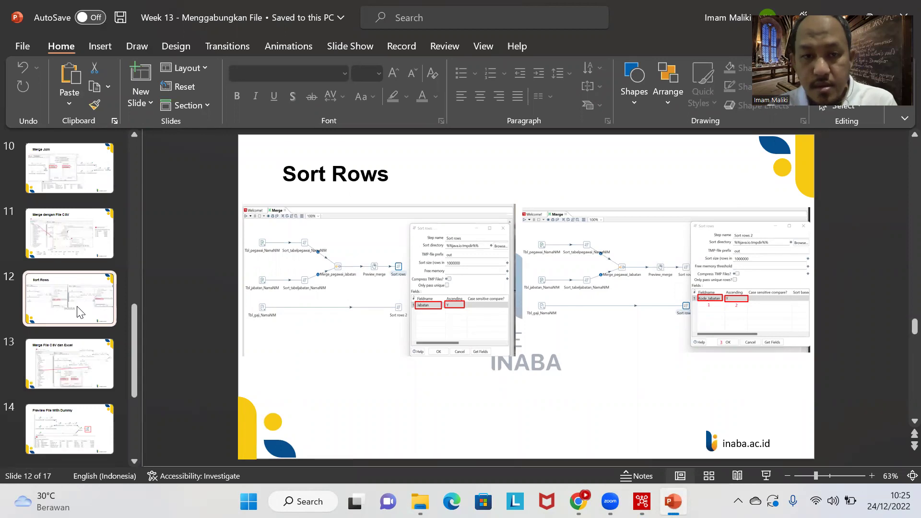
left_click(67, 382)
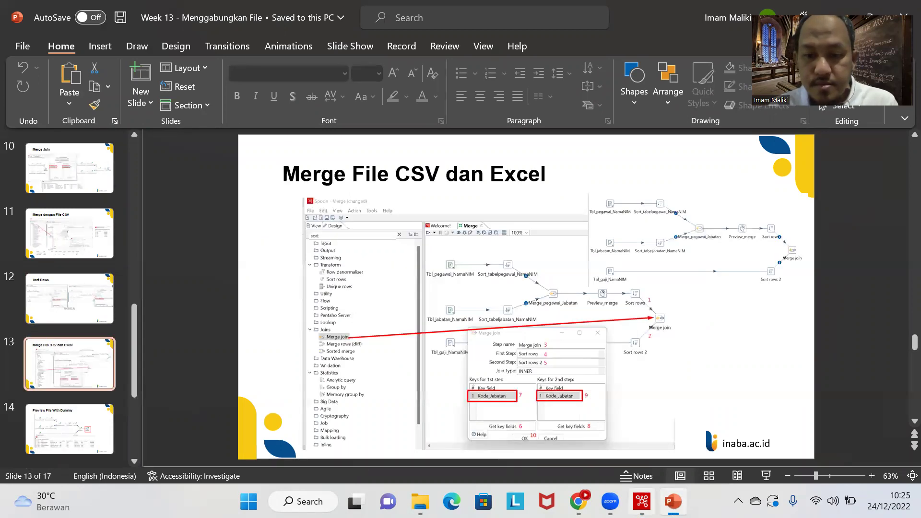
Return to Spoon and check the sort key settings of Sort rows and Sort rows 2 without changing them
left_click(643, 499)
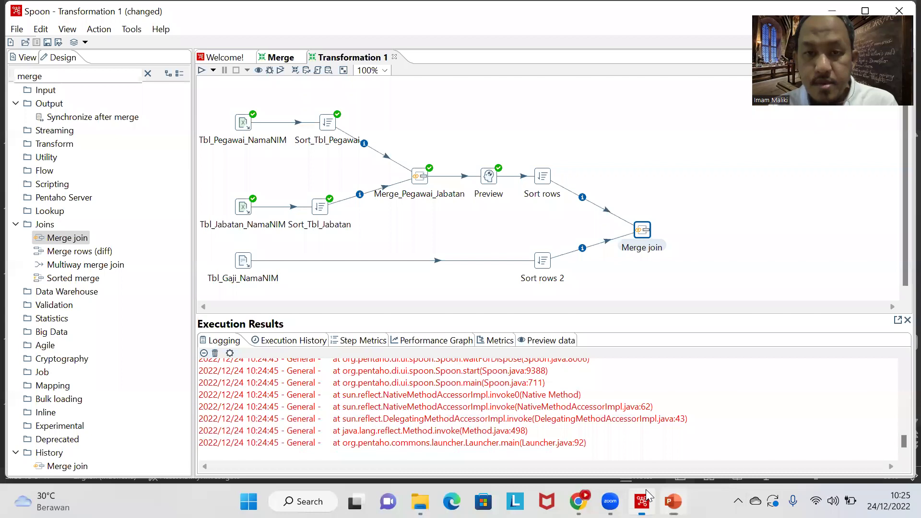
right_click(542, 177)
left_click(547, 136)
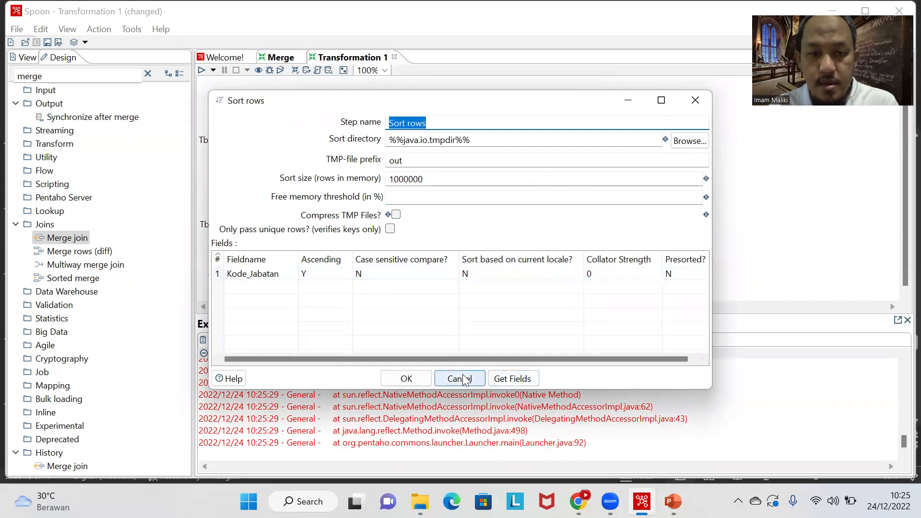
left_click(316, 272)
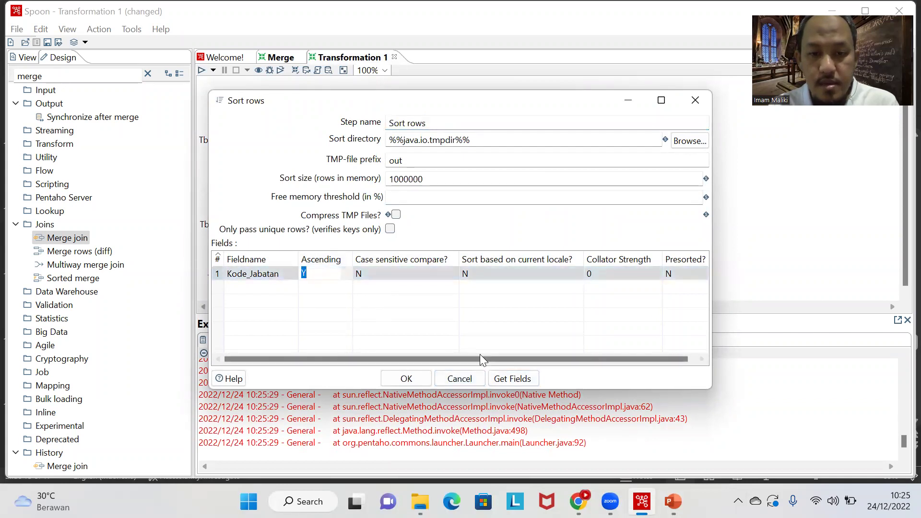
left_click(459, 379)
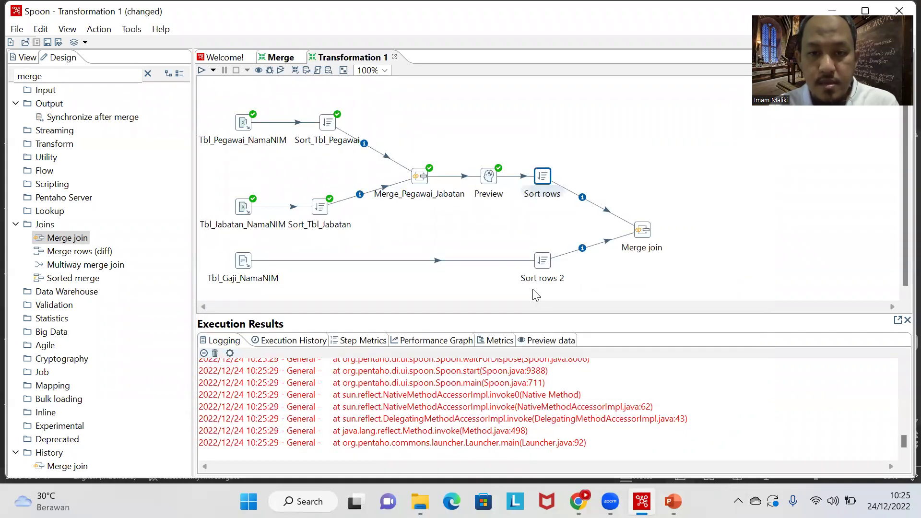
right_click(543, 263)
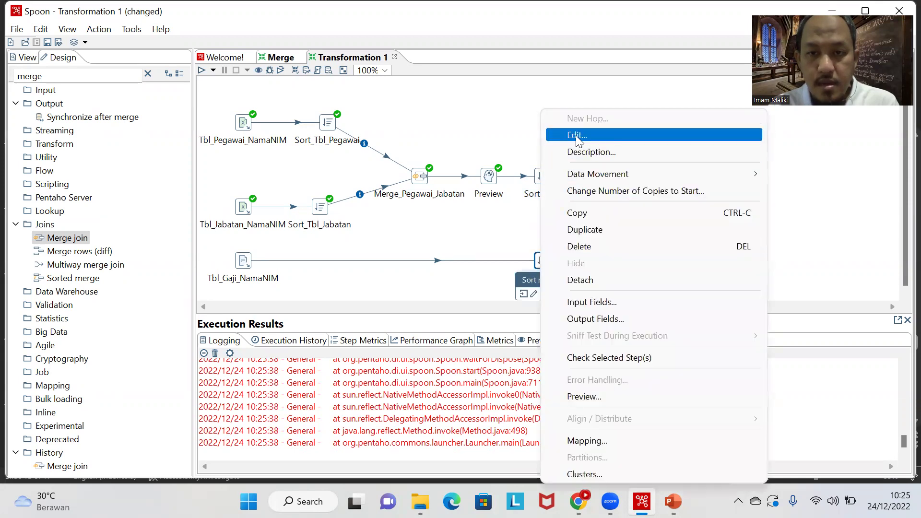
left_click(576, 77)
left_click(459, 379)
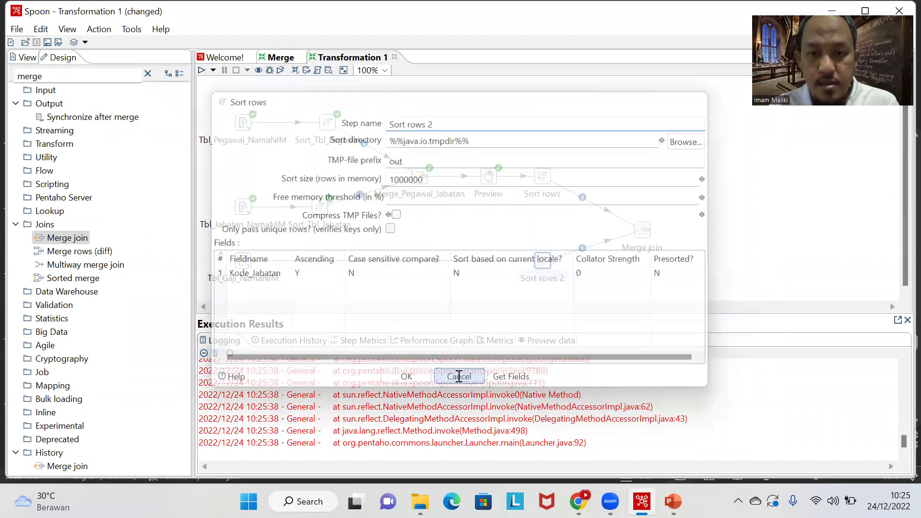
Preview the Merge join step with a quick launch, examine the joined rows, and close the preview data
right_click(644, 232)
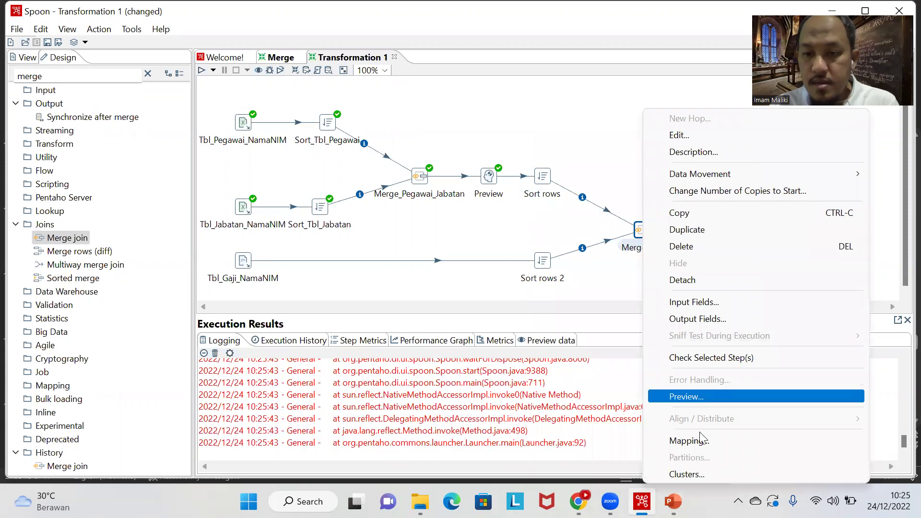
left_click(694, 396)
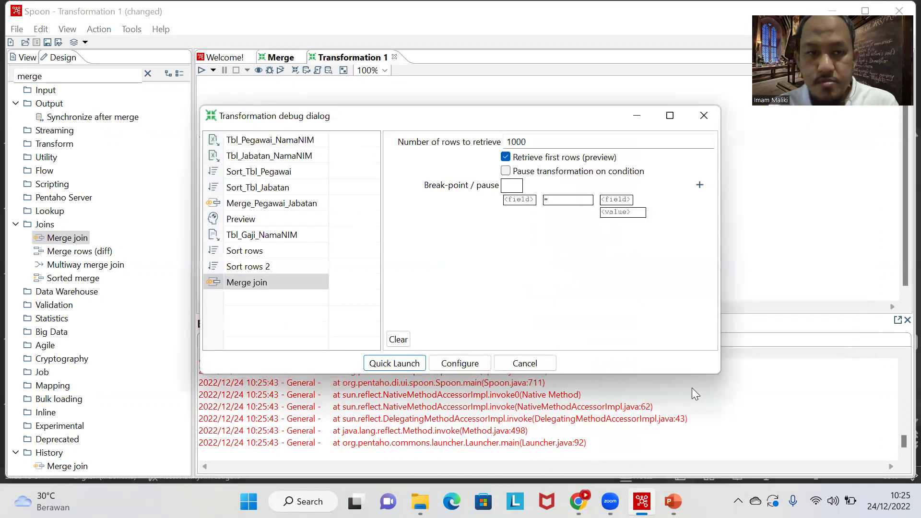
left_click(403, 368)
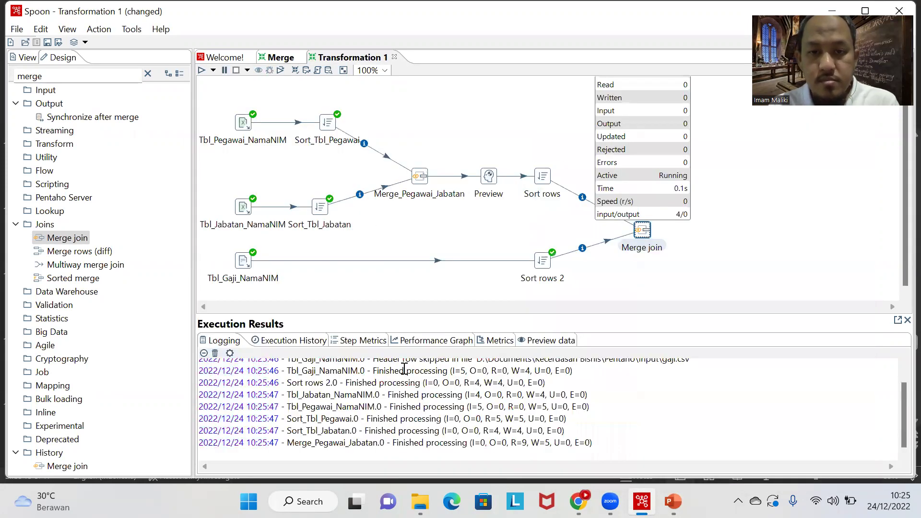
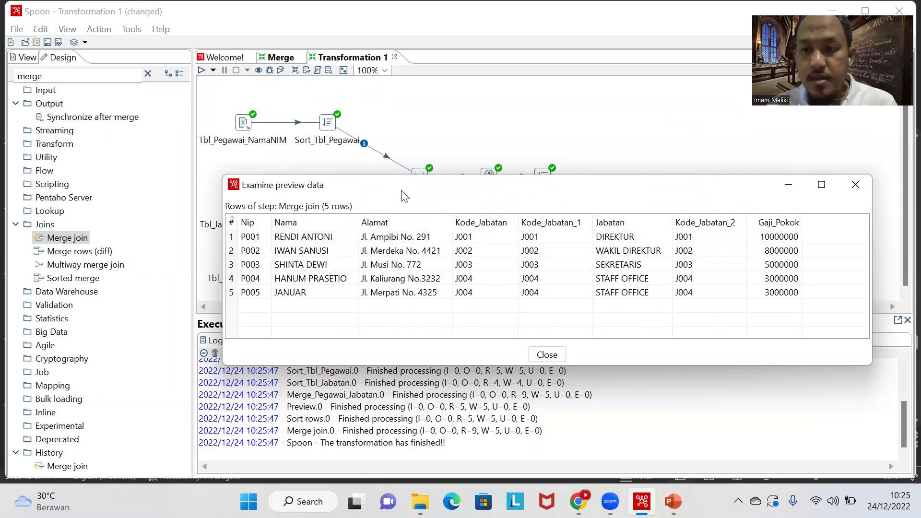
left_click_drag(403, 193, 353, 189)
left_click(810, 182)
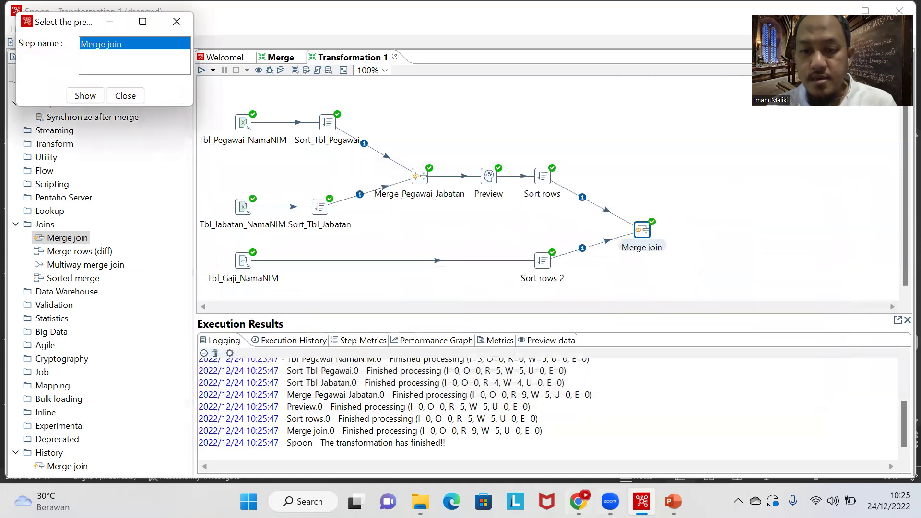
Switch to PowerPoint and view the Preview File With Dummy slide for the next instructions
left_click(673, 502)
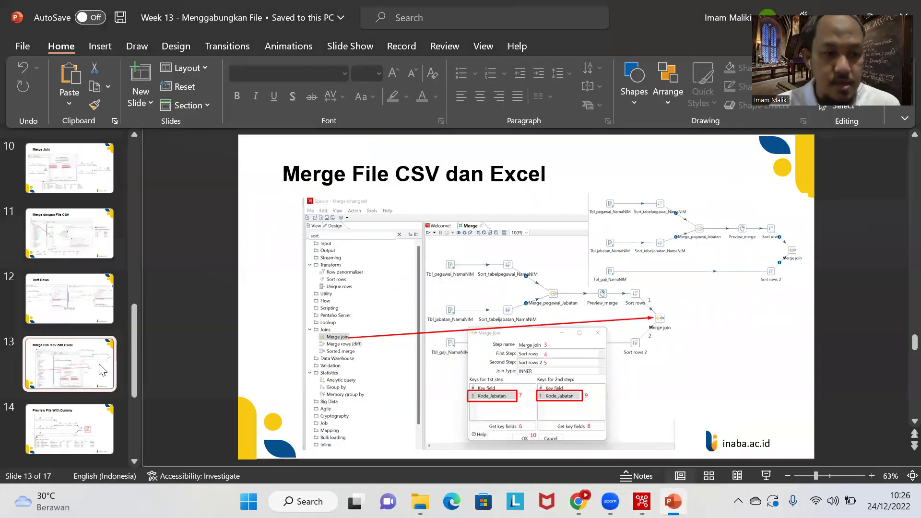
scroll(101, 369, "down", 1)
scroll(101, 369, "down", 1)
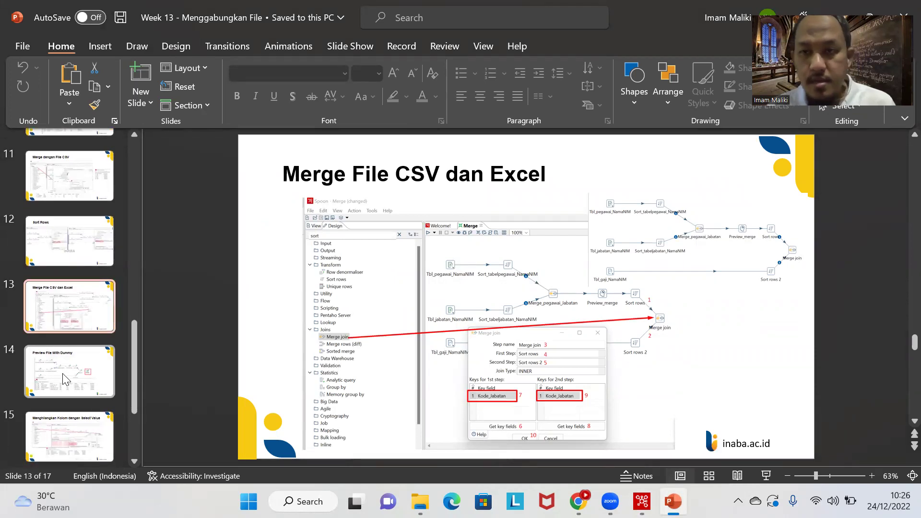
left_click(78, 368)
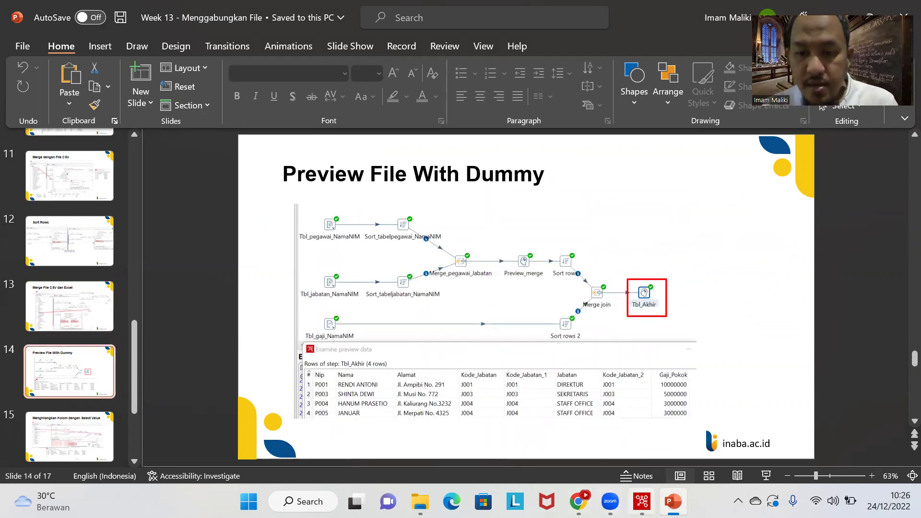
Switch to Spoon, add a Dummy (do nothing) step after Merge join, and connect Merge join's output to it
mouse_move(642, 502)
left_click(648, 428)
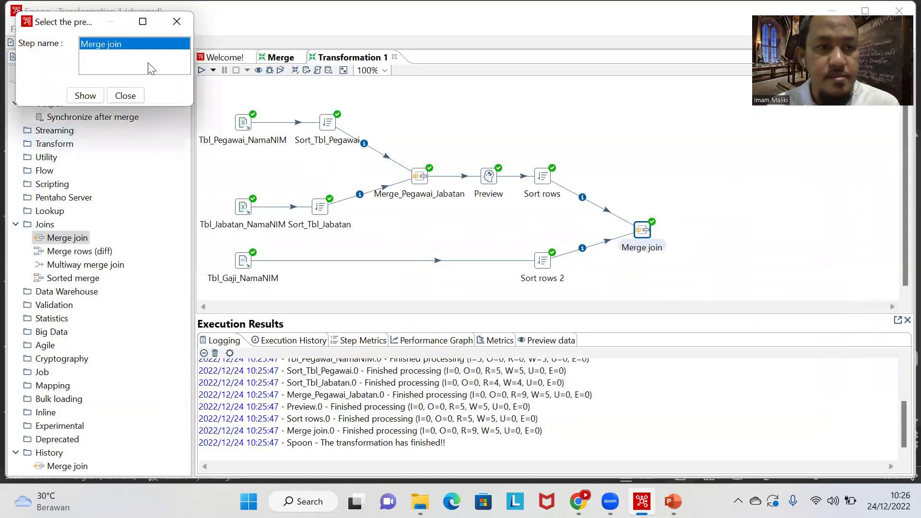
left_click(126, 96)
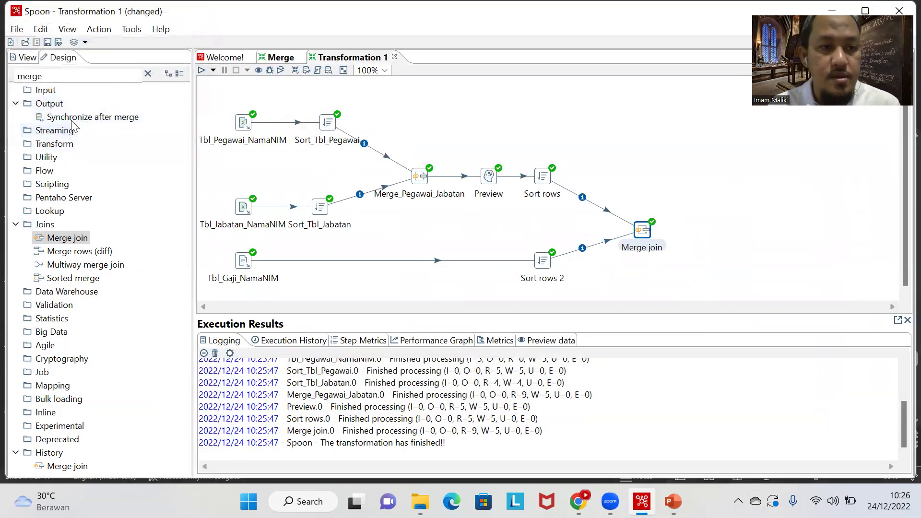
left_click_drag(77, 75, 8, 77)
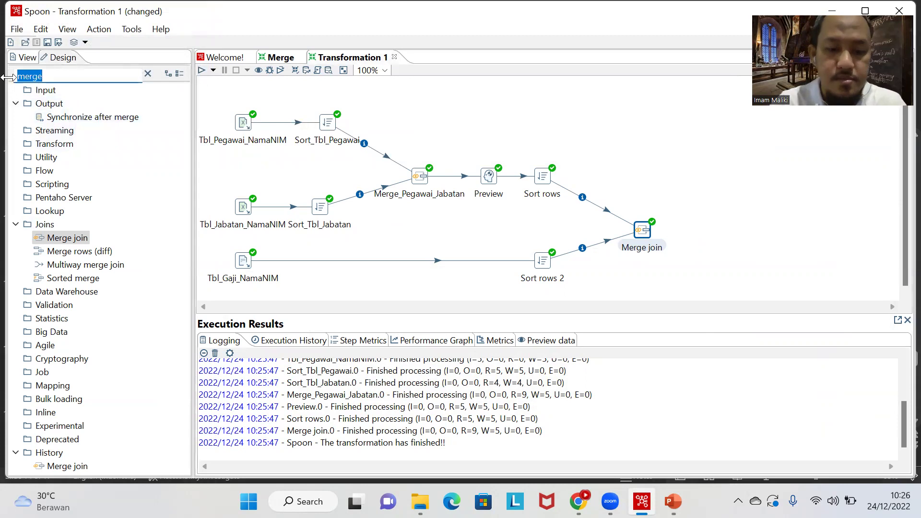
type("dumm")
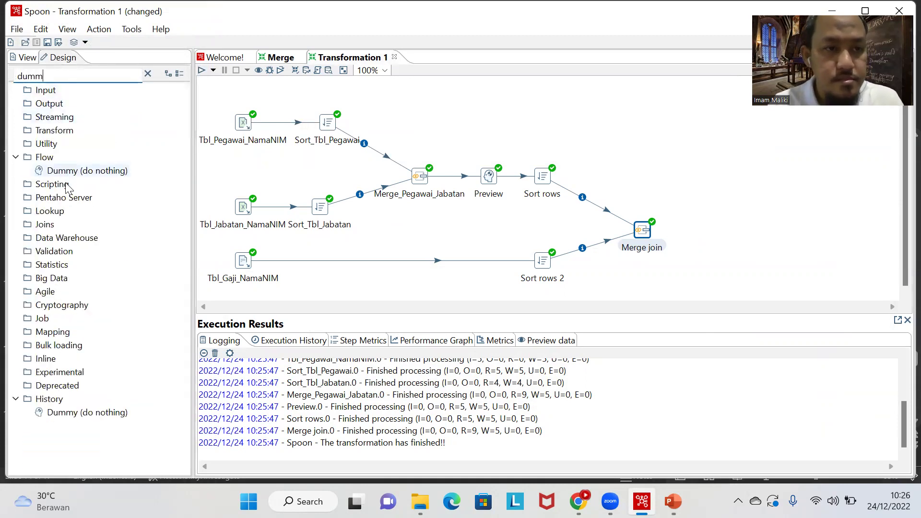
left_click_drag(72, 171, 726, 232)
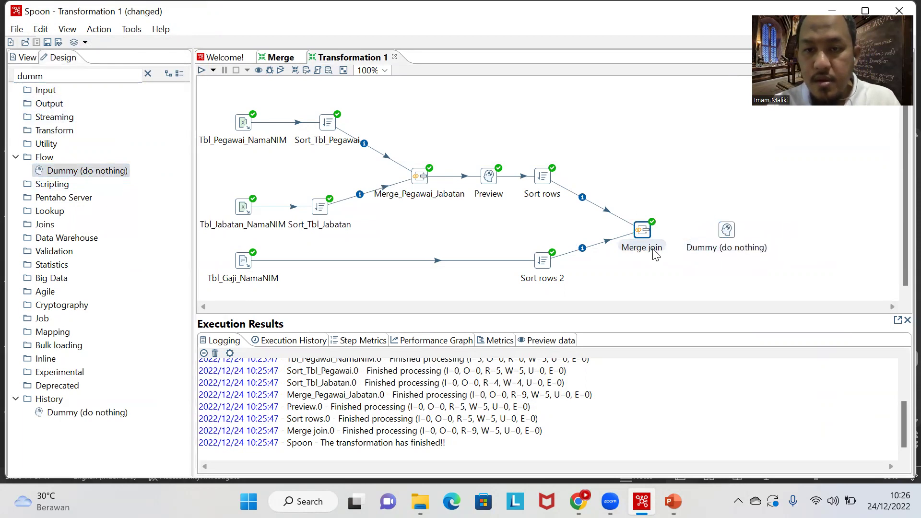
mouse_move(644, 234)
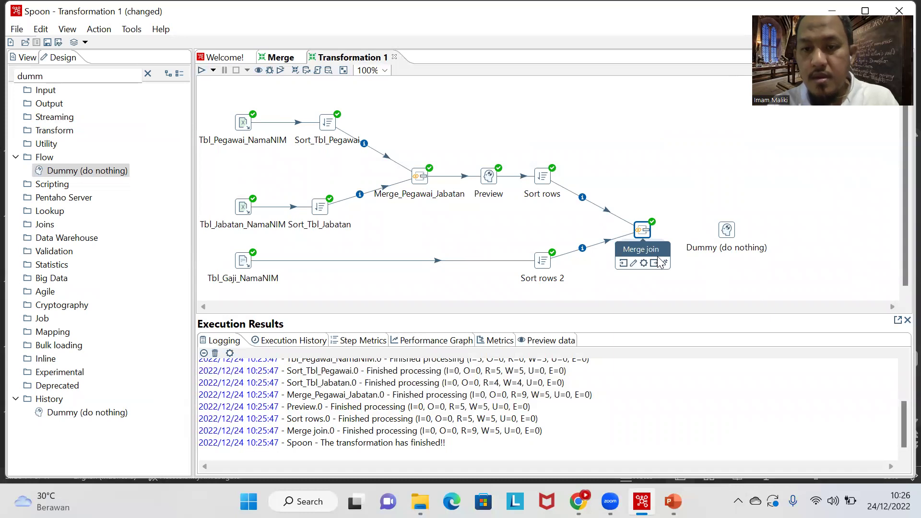
left_click_drag(654, 263, 729, 232)
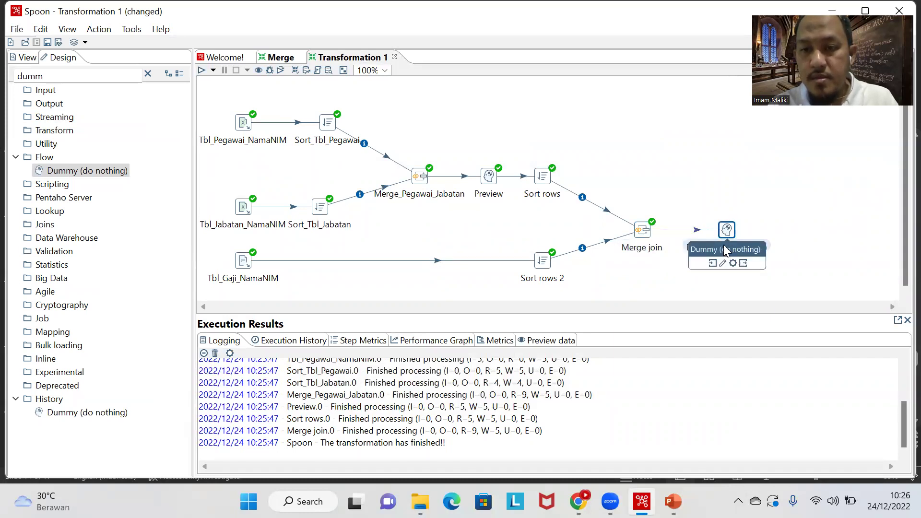
Rename the new dummy step as Preview Hasil
right_click(729, 235)
left_click(740, 139)
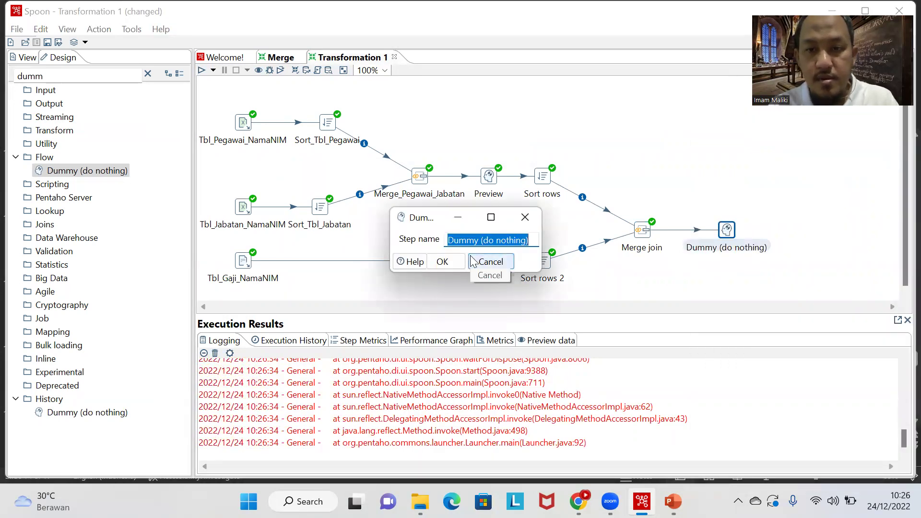
type("Preview Hasil")
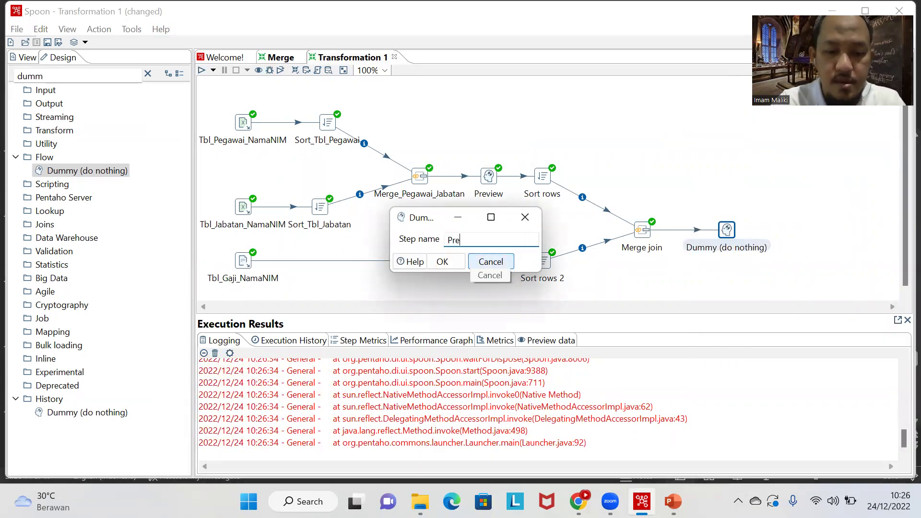
left_click(444, 262)
Preview the Preview Hasil step with a quick launch, examine the final joined rows, and close the preview data
right_click(726, 229)
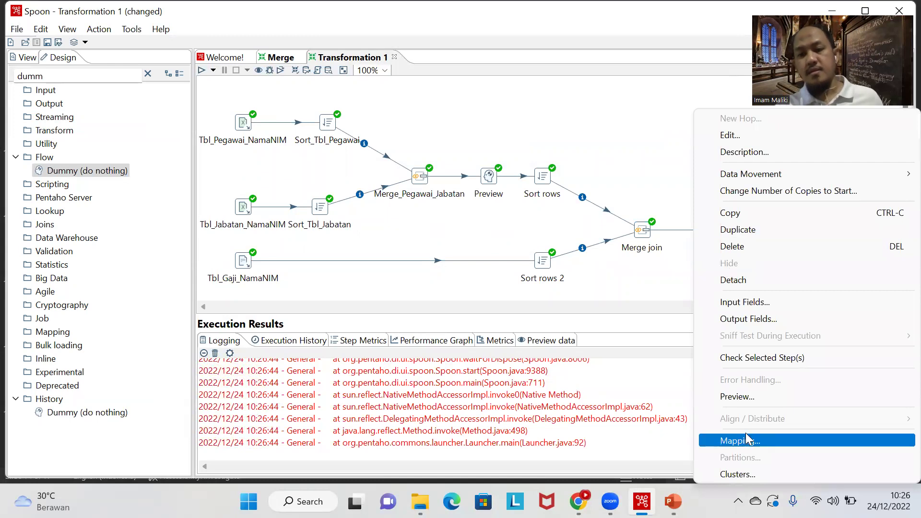
left_click(746, 398)
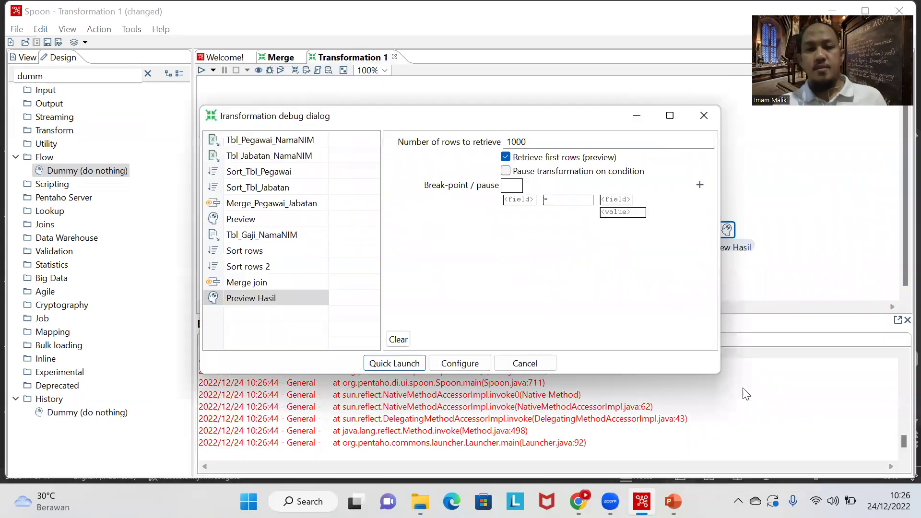
left_click(391, 363)
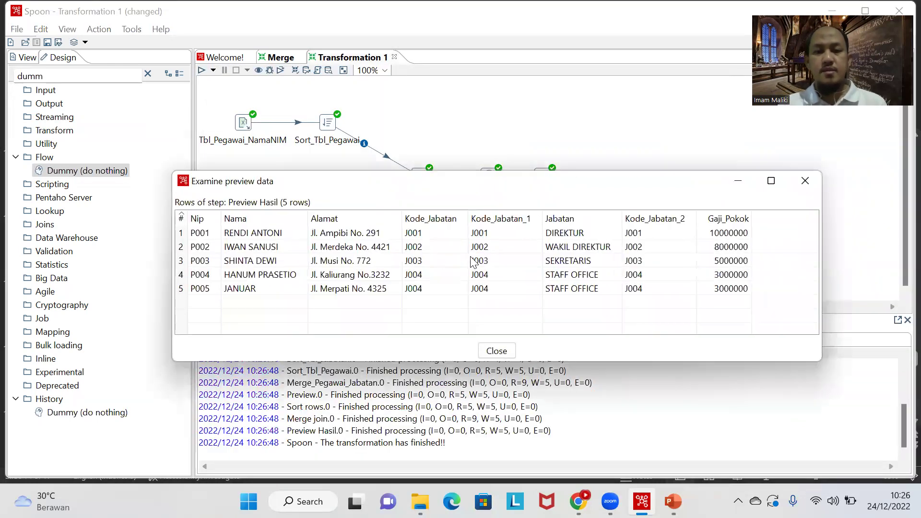
left_click(805, 180)
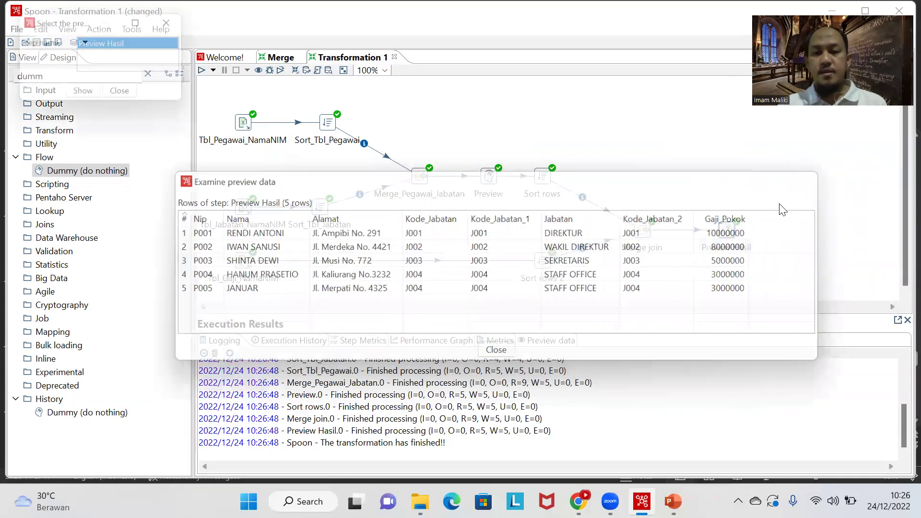
left_click(126, 96)
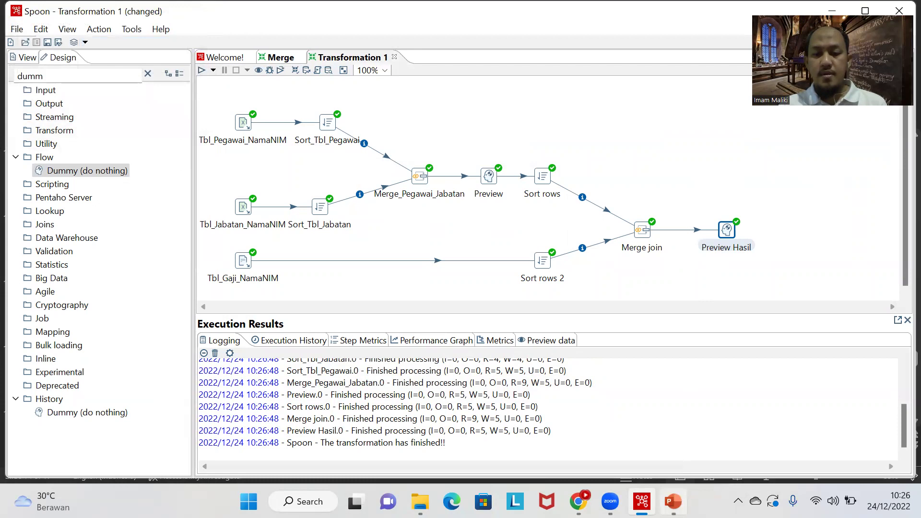
Switch to PowerPoint, view the Menghilangkan Kolom dengan Select Value slide, and return to Spoon
left_click(674, 502)
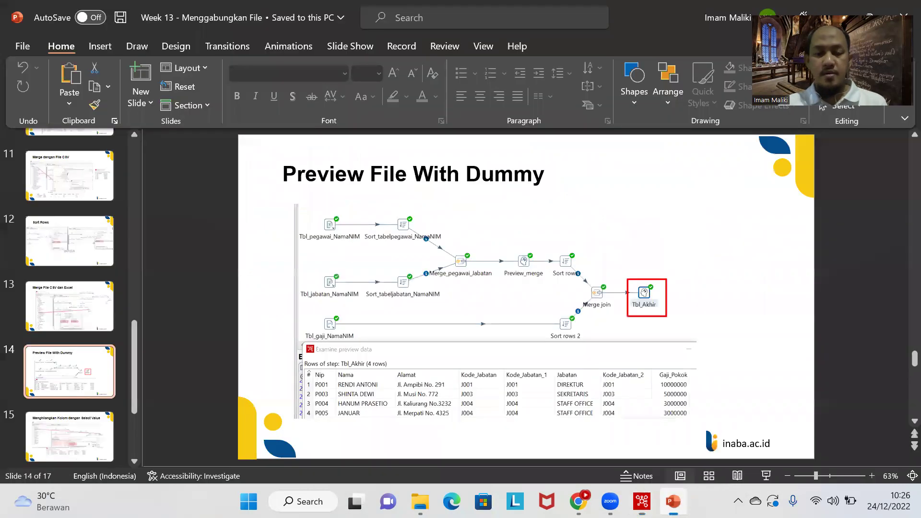
left_click(66, 456)
scroll(56, 434, "down", 1)
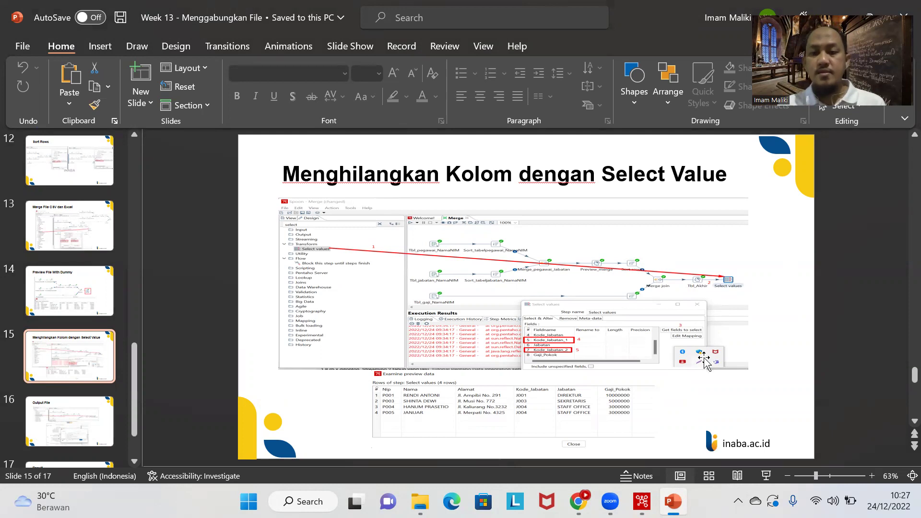
left_click(636, 498)
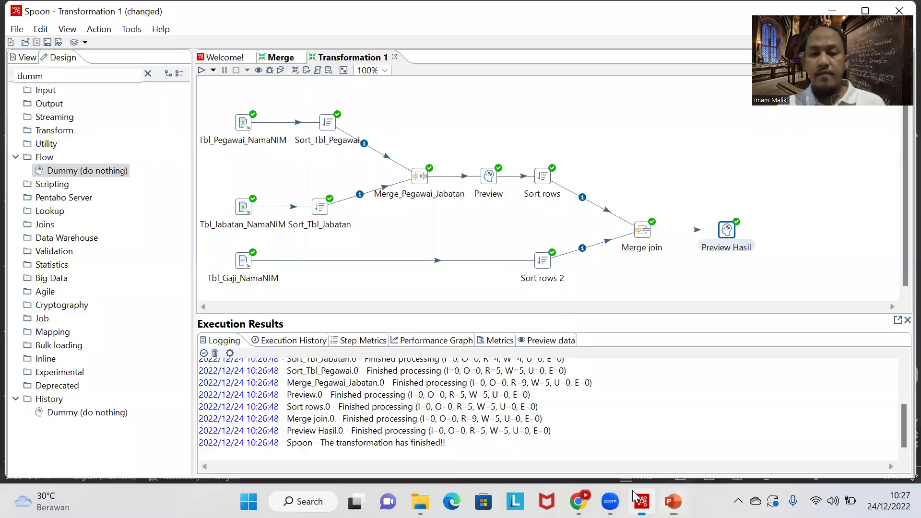